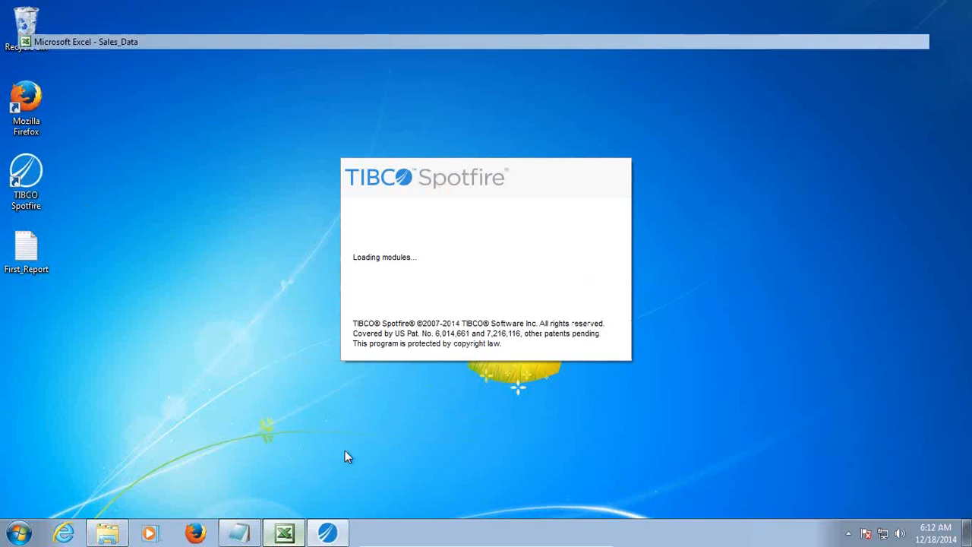
Review the column headings of Sales_Sheet in the Sales_Data Excel workbook, from Country through Time.
click(615, 499)
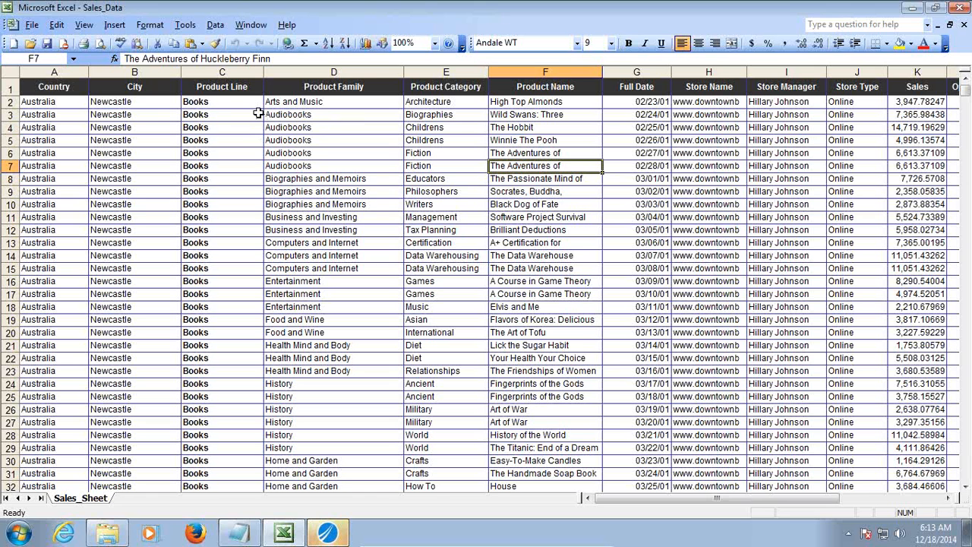
click(51, 92)
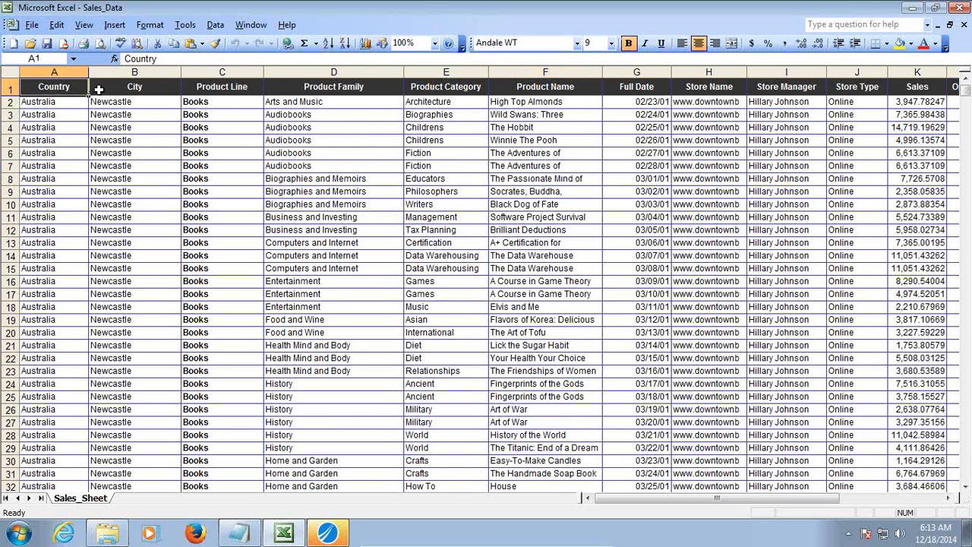
click(152, 89)
drag(190, 92, 492, 104)
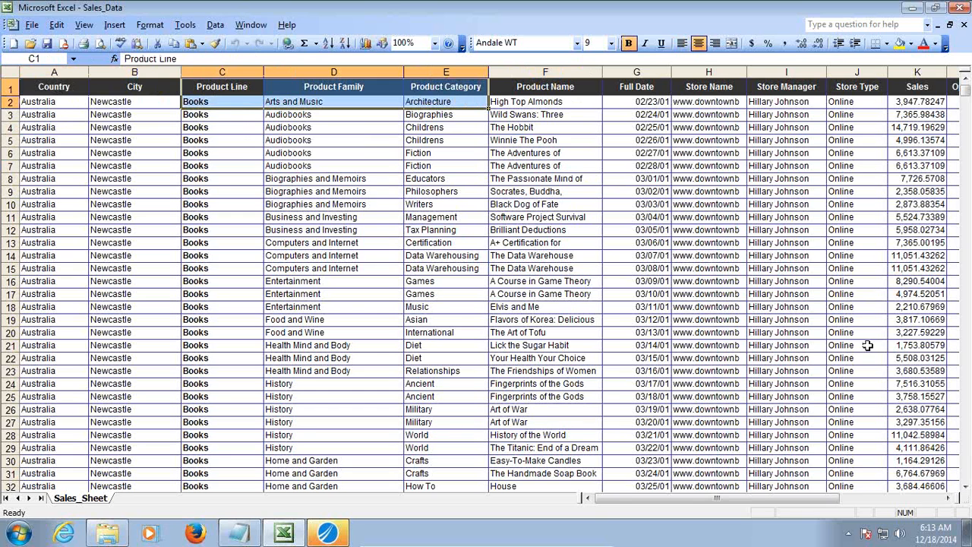
click(949, 499)
click(949, 499)
click(949, 498)
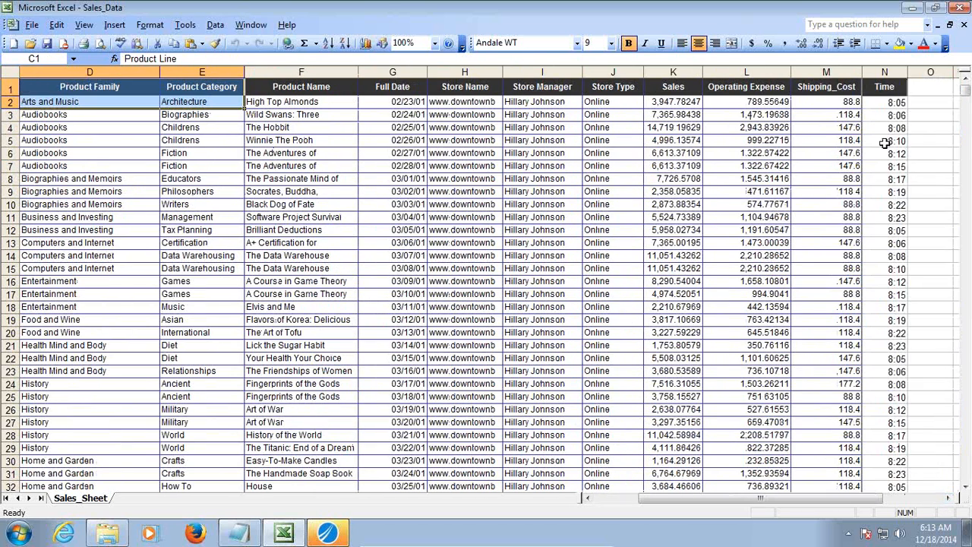
click(264, 140)
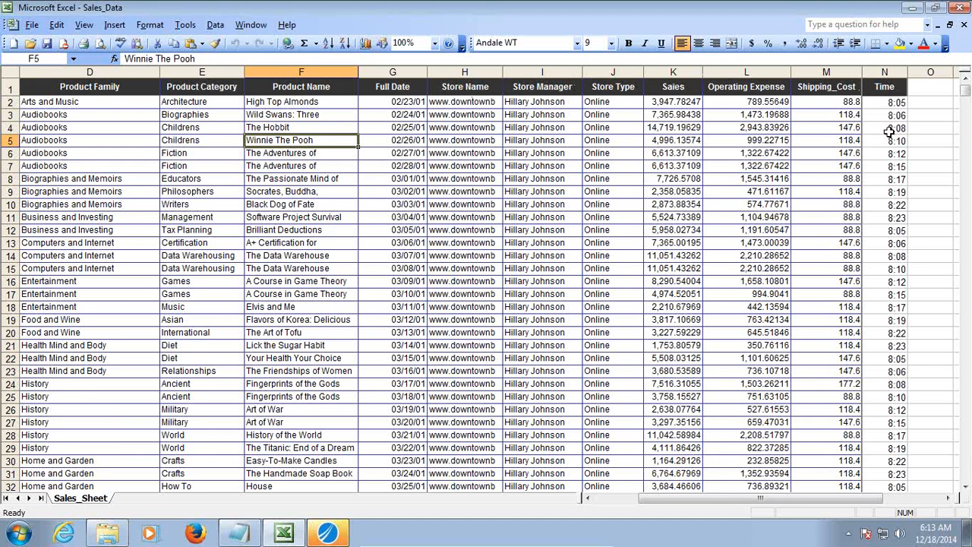
Switch to TIBCO Spotfire and open the Sales_Data Excel workbook from the Data_Source folder.
click(330, 534)
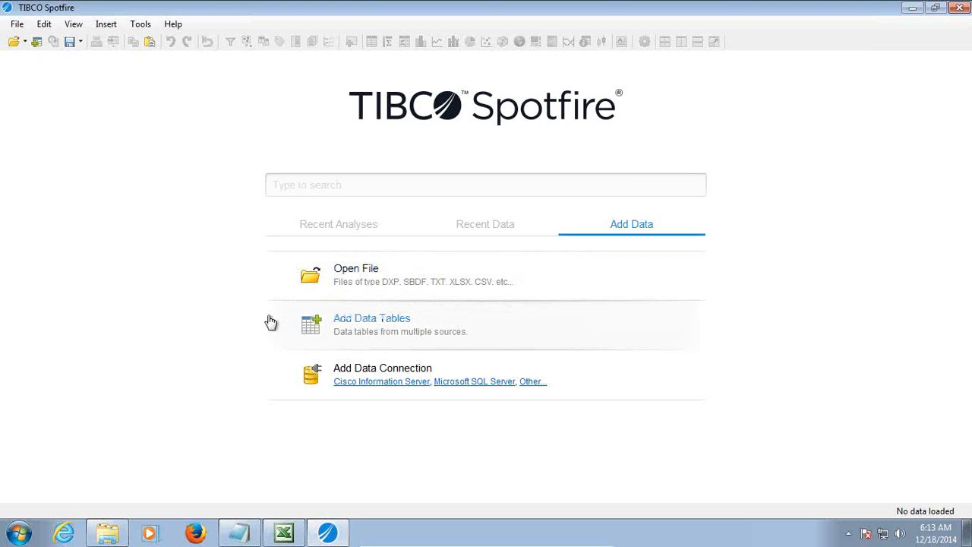
click(357, 278)
click(172, 131)
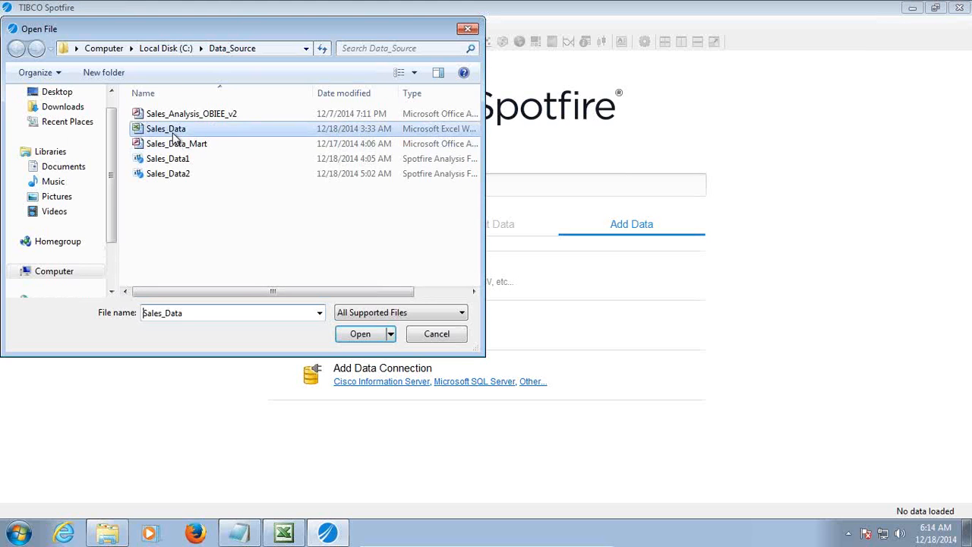
click(360, 335)
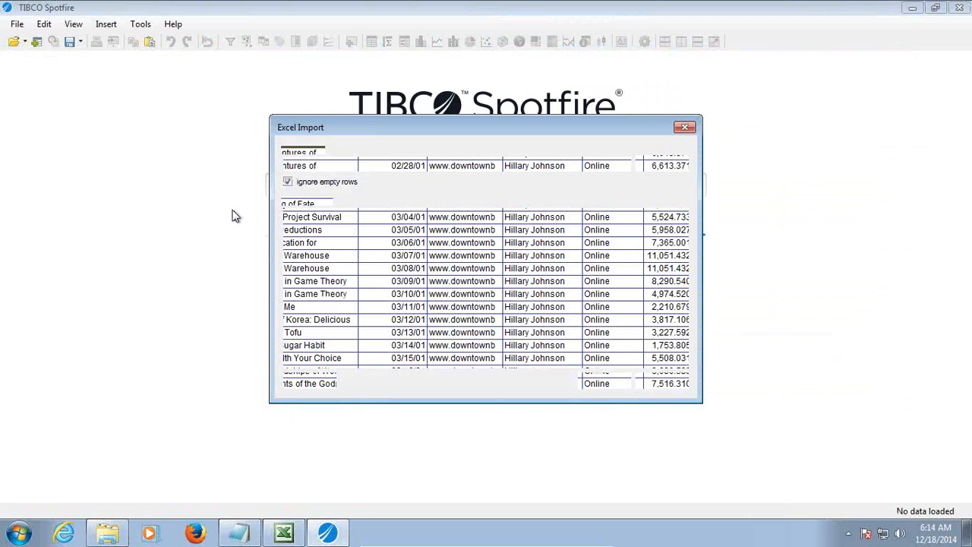
Choose Sales_Sheet as the worksheet for the Excel import.
click(297, 168)
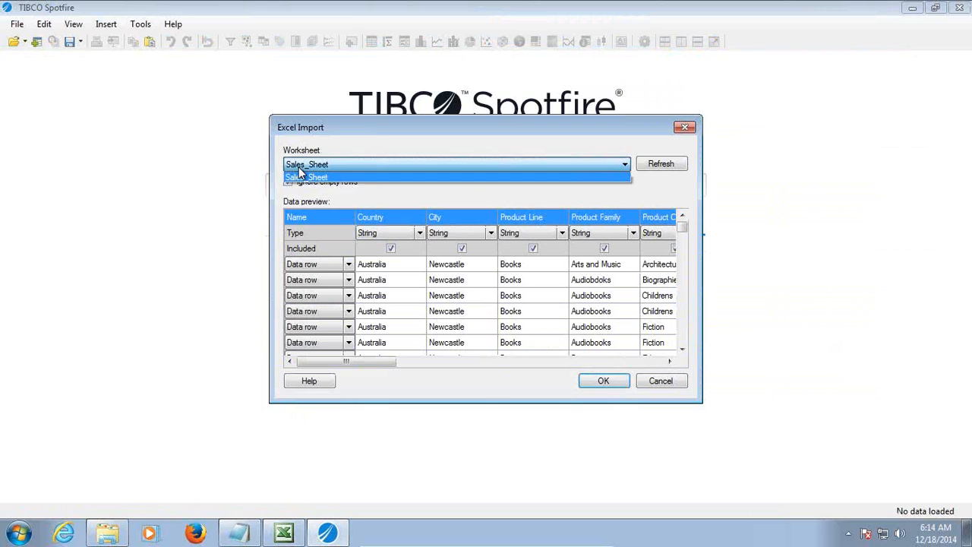
click(316, 174)
click(324, 167)
click(325, 169)
click(325, 165)
Examine the data types available for the Country column in the import preview, leaving it as String.
click(420, 234)
click(422, 236)
click(421, 234)
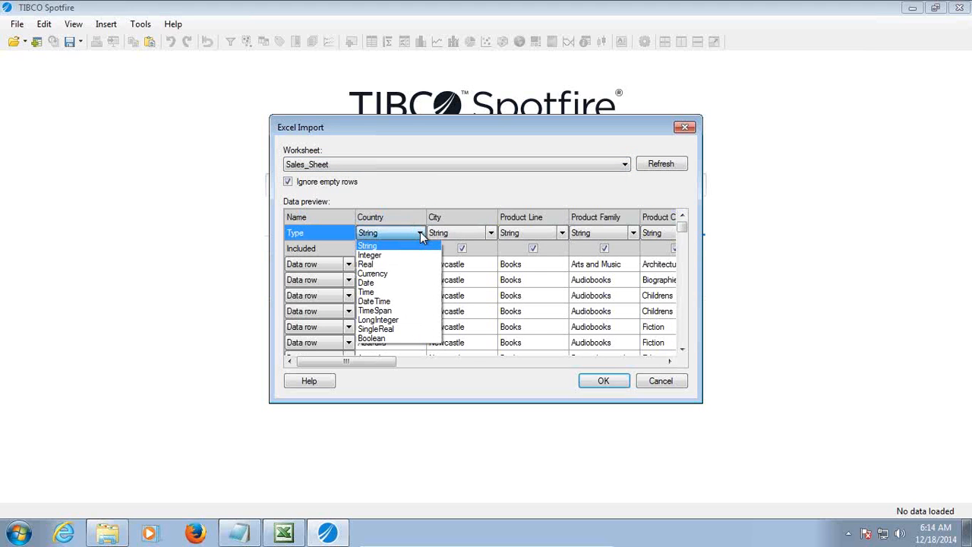
click(439, 182)
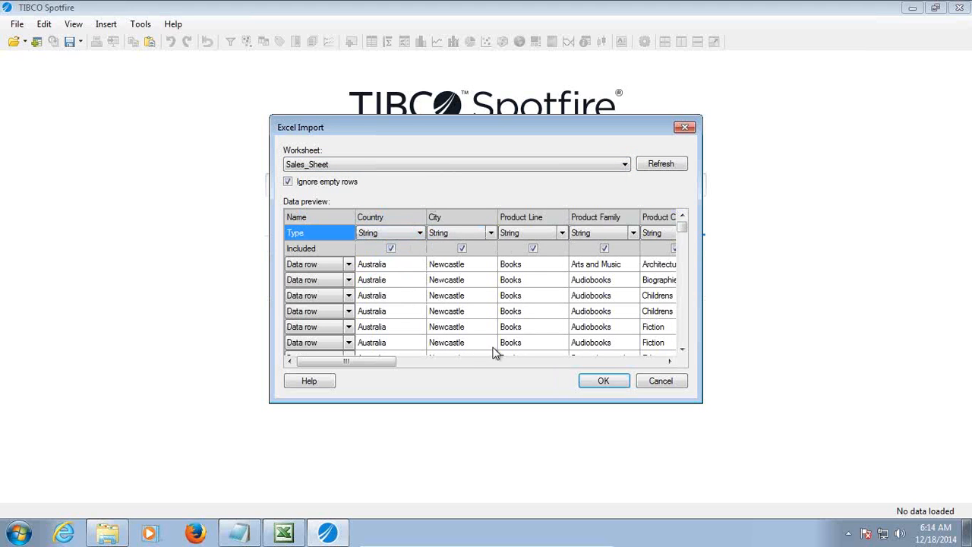
Exclude the unneeded extra columns after Time, such as Column 20 and Column 22, from the import.
drag(384, 363, 501, 363)
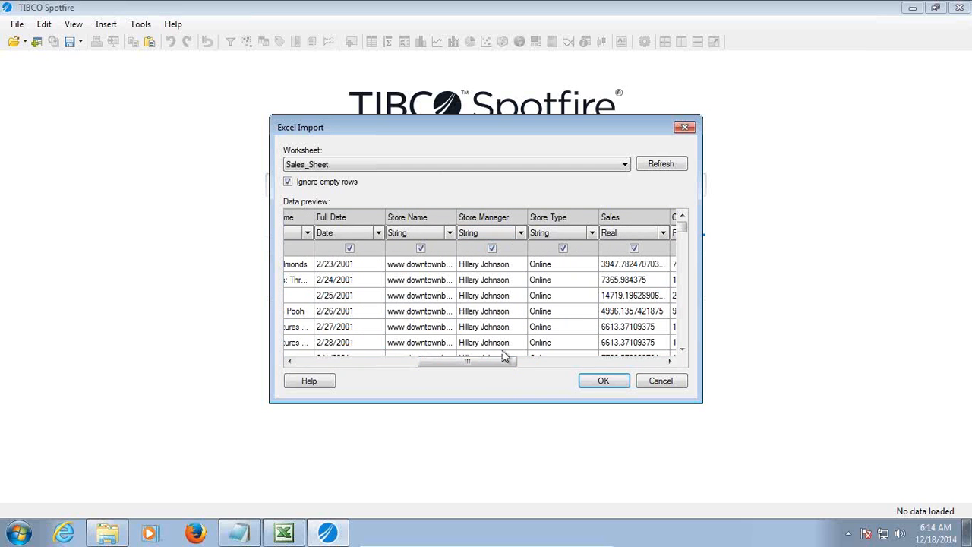
drag(489, 364, 554, 365)
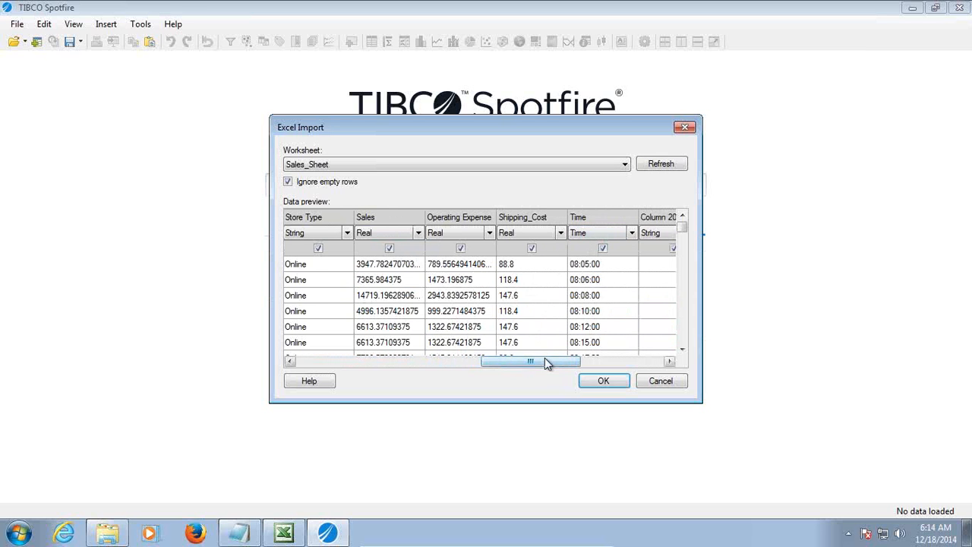
drag(545, 362, 566, 367)
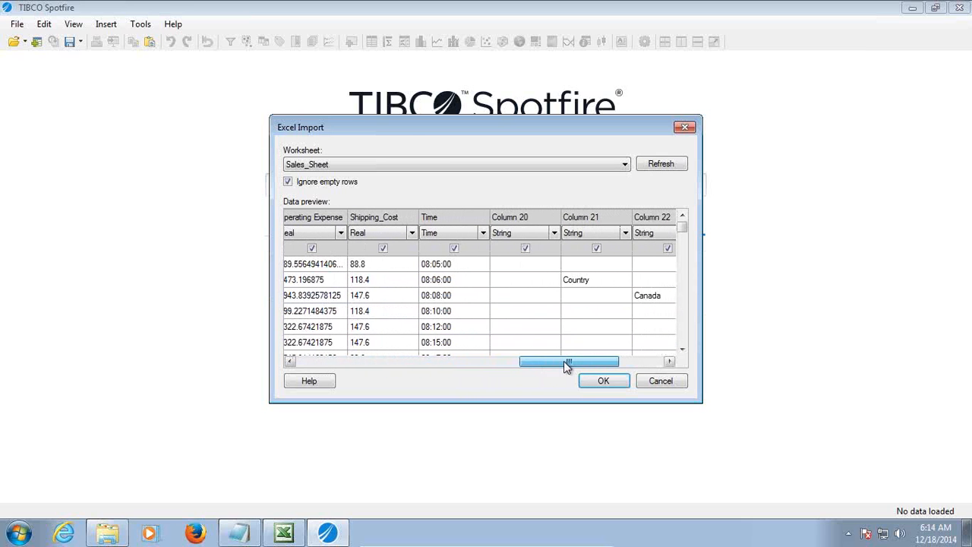
click(528, 251)
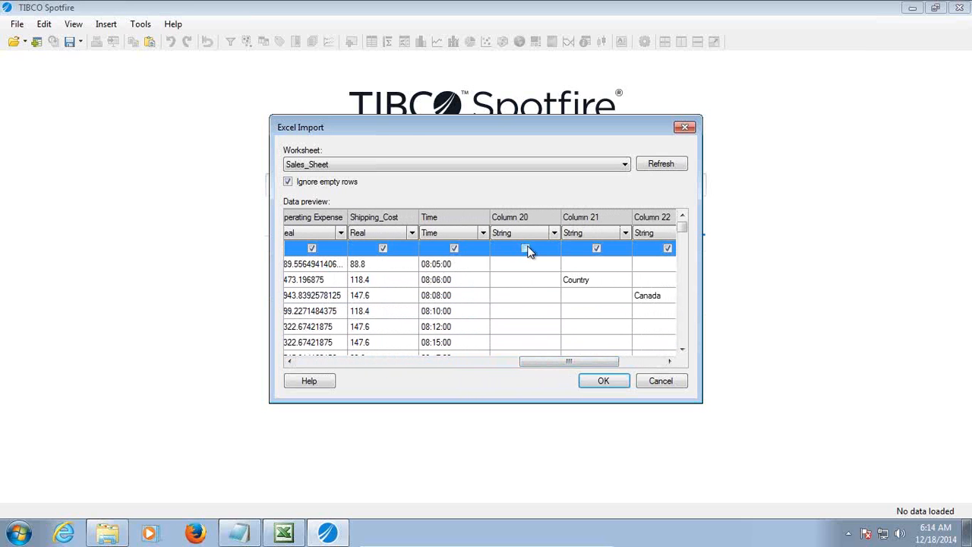
click(668, 250)
drag(593, 367, 339, 374)
click(621, 248)
click(640, 249)
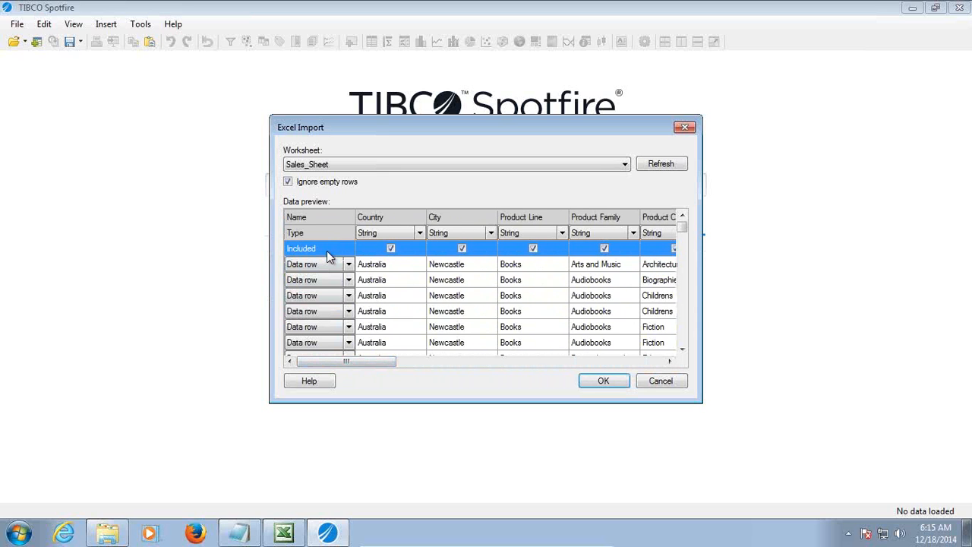
Check the row-type options for the first preview row, keep it as Data row and import the sheet.
click(347, 266)
click(348, 265)
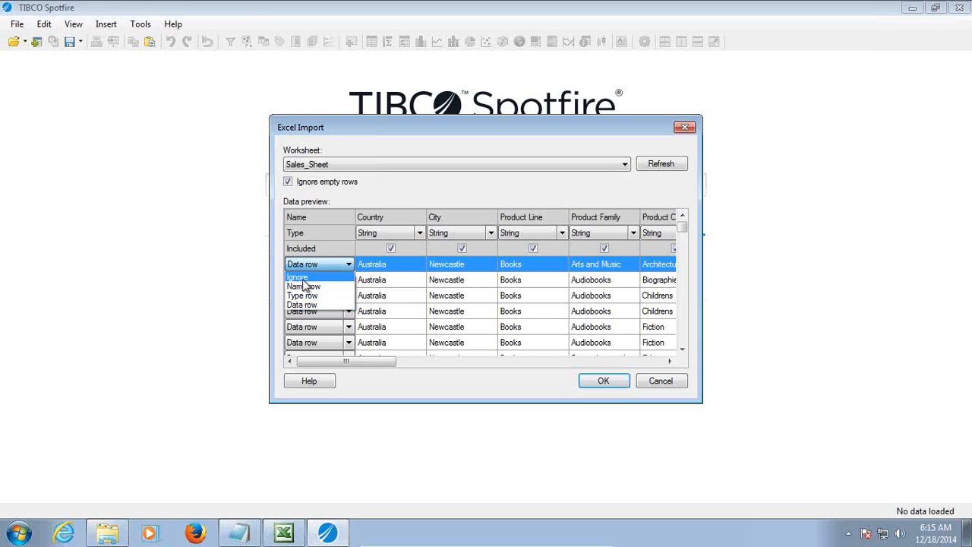
click(369, 196)
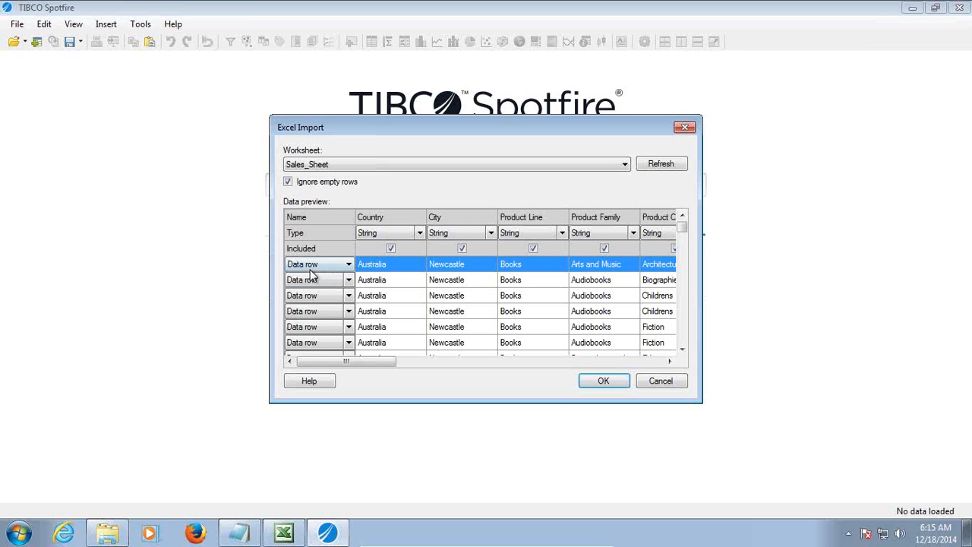
click(600, 382)
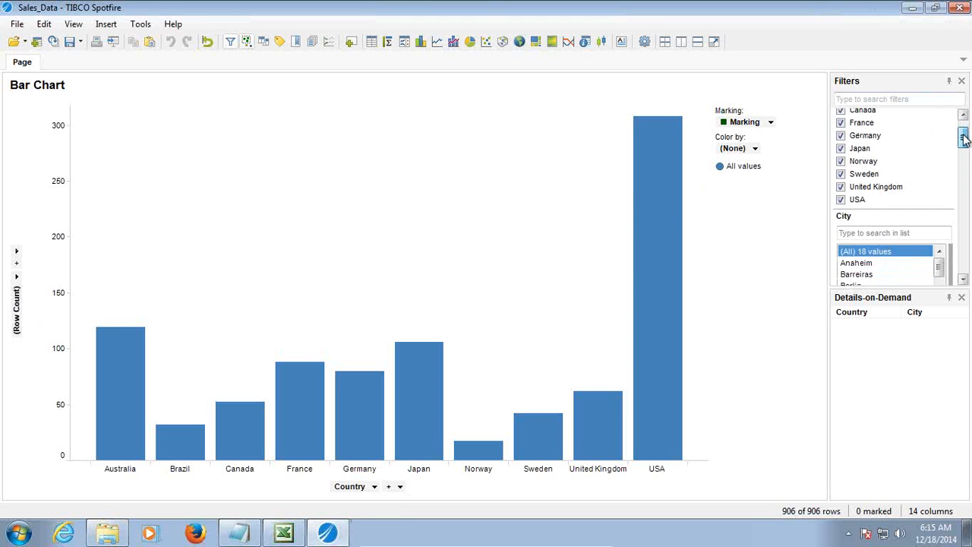
Add Sales from the filters to the bar chart's value axis as Sum(Sales) and remove (Row Count) from it.
scroll(964, 137, down, 2)
scroll(964, 131, up, 4)
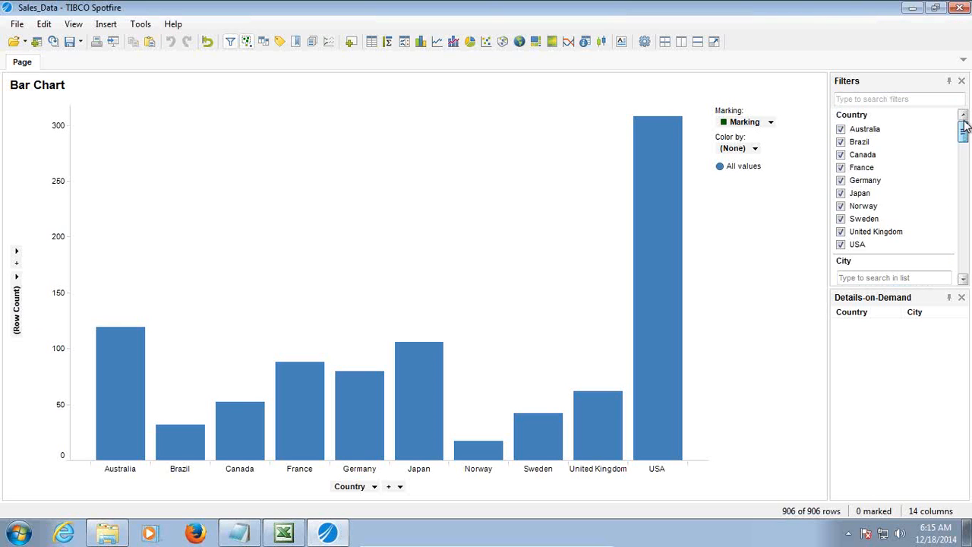
drag(964, 132, 964, 266)
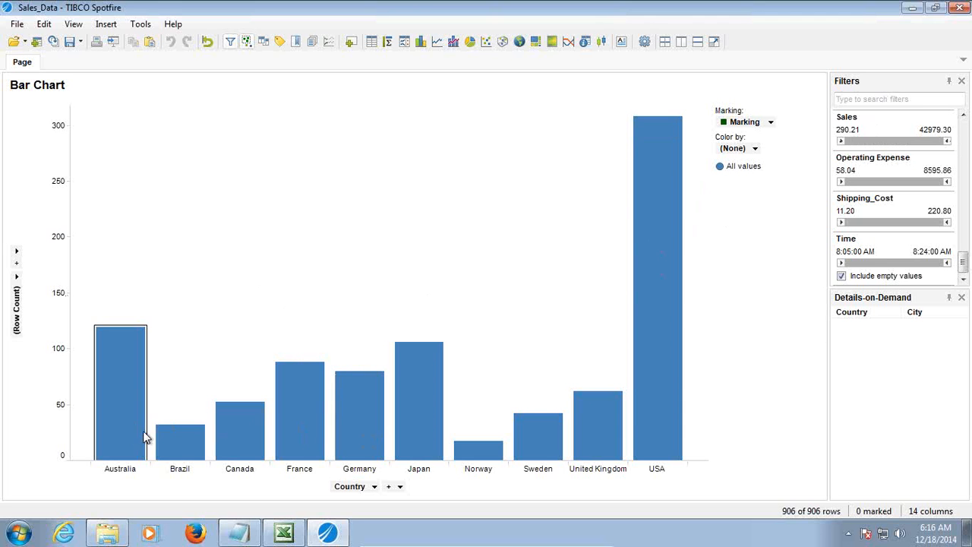
drag(859, 128, 34, 288)
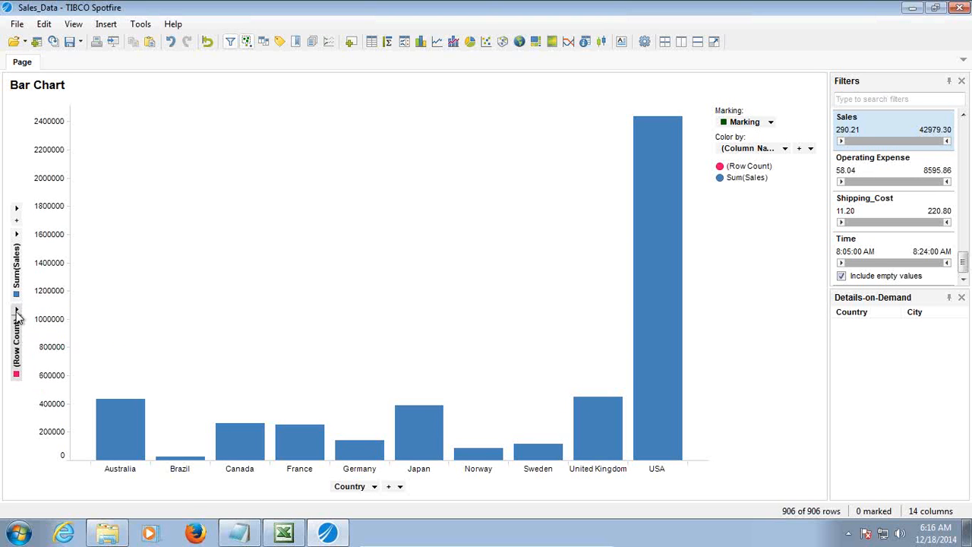
click(17, 310)
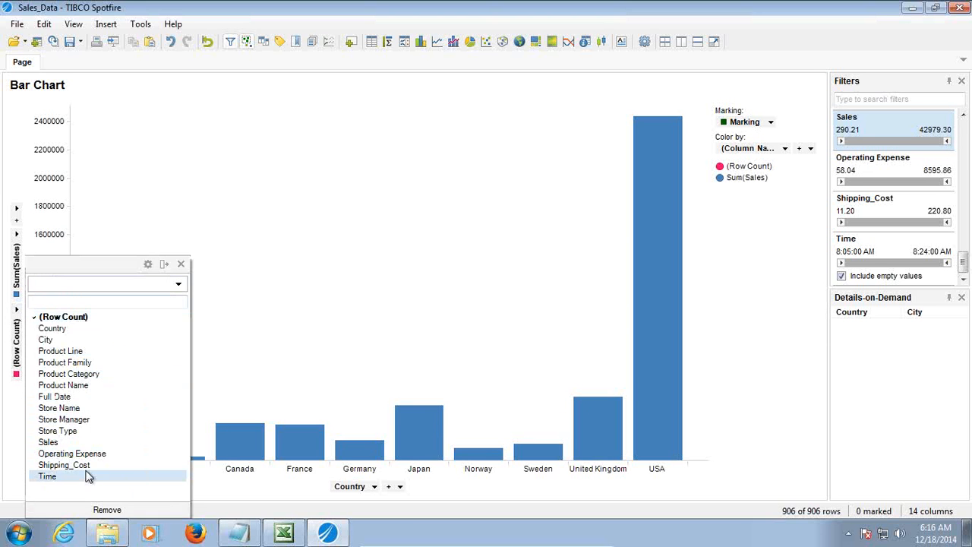
click(107, 511)
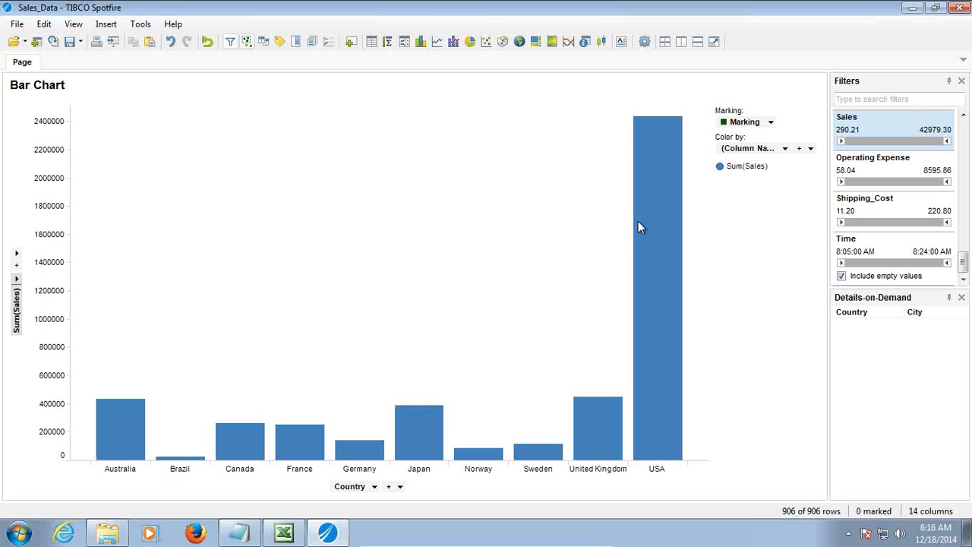
Mark the USA bar and set the bar chart's properties to show labels for all bars.
click(666, 164)
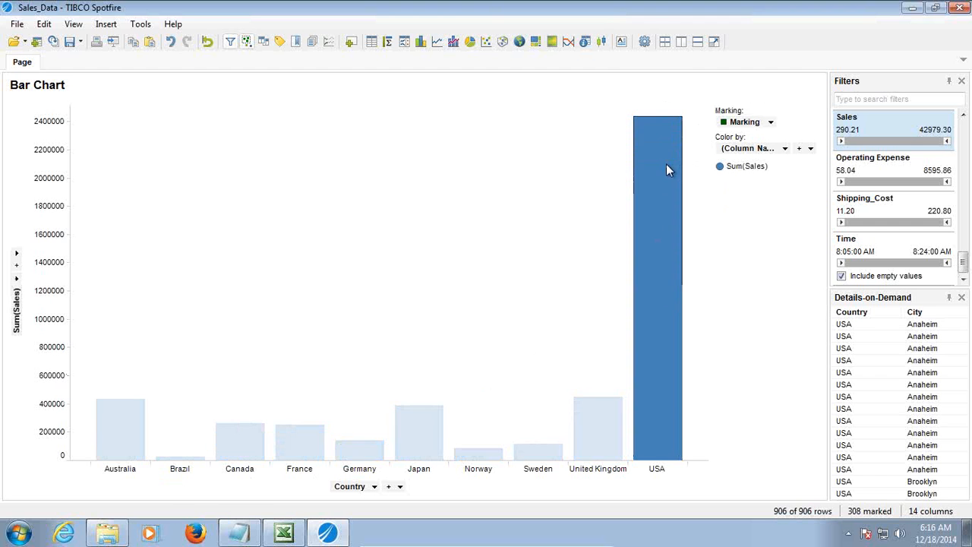
right_click(667, 164)
click(747, 429)
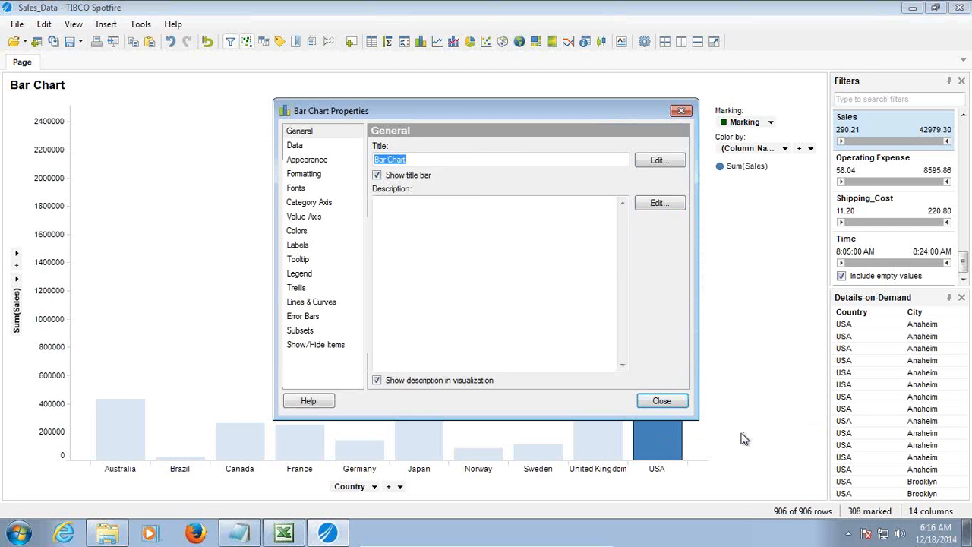
click(302, 246)
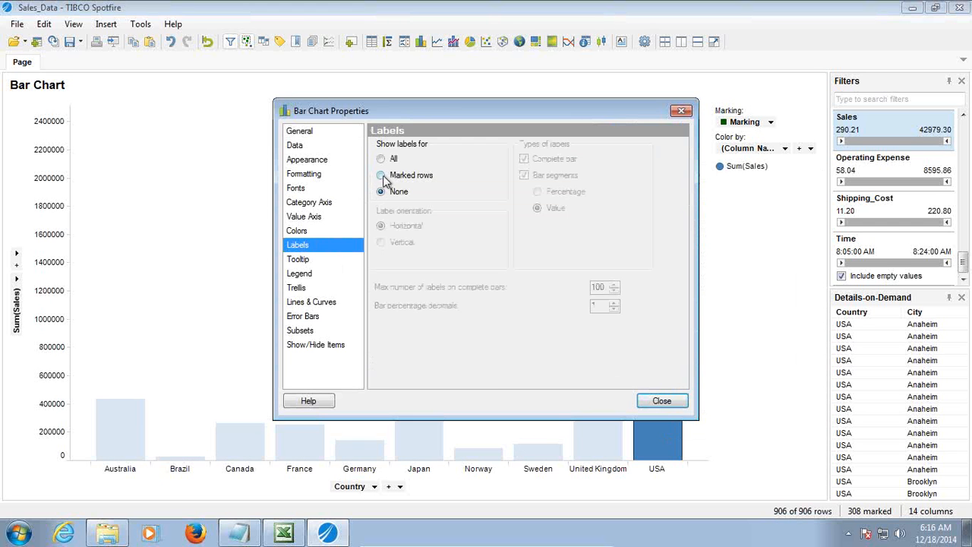
click(380, 160)
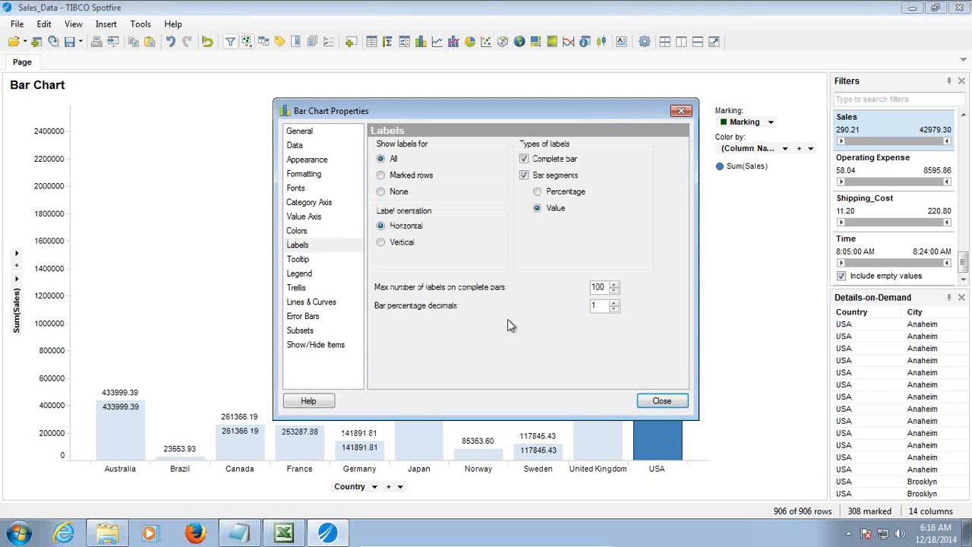
click(658, 403)
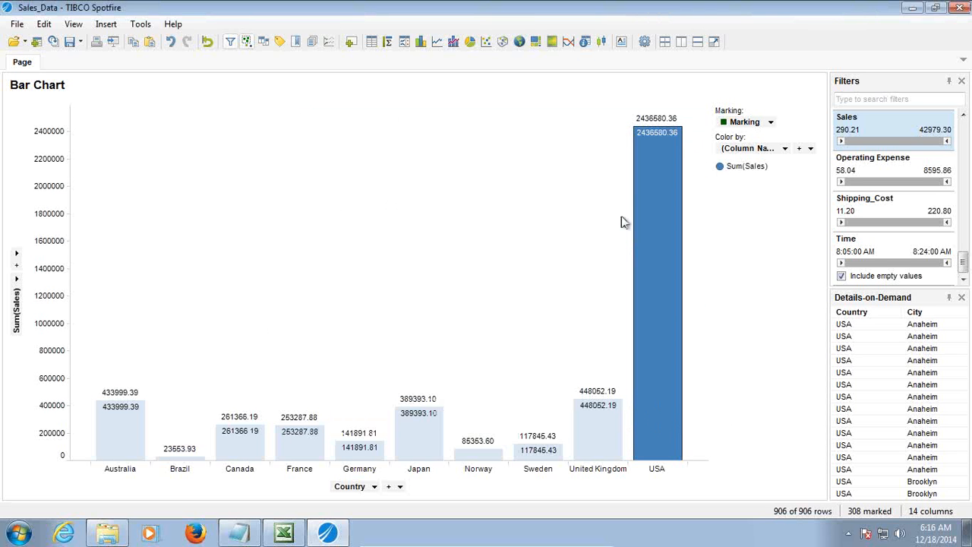
Switch to the presentation to read the Hands-on Example task list and return to the Spotfire virtual machine.
mouse_move(392, 544)
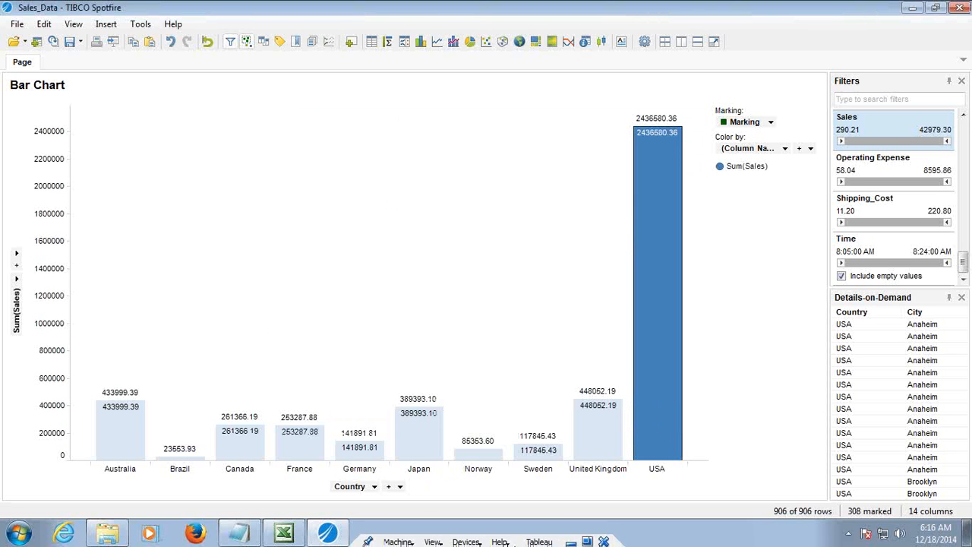
click(571, 539)
click(407, 410)
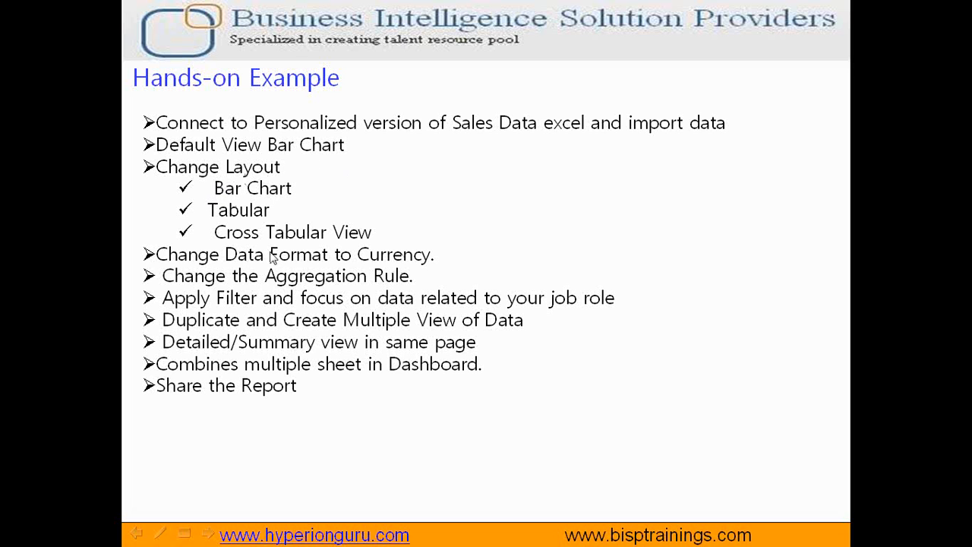
key(super)
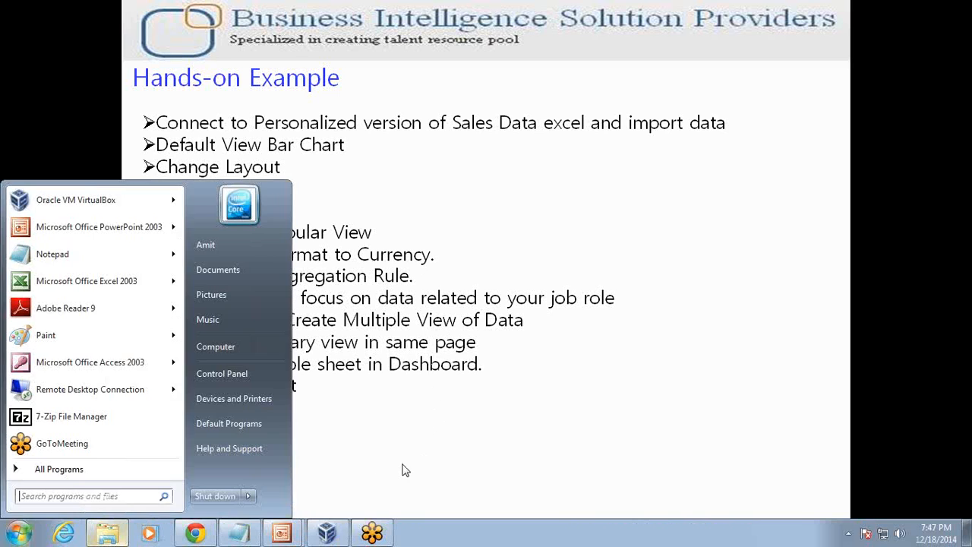
click(327, 532)
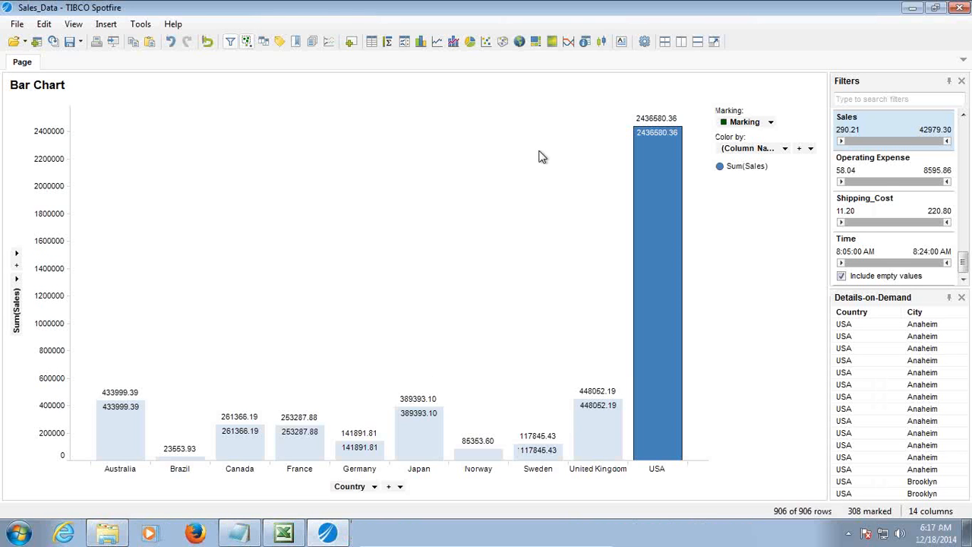
Switch the bar chart visualization to a Table.
right_click(185, 169)
mouse_move(260, 367)
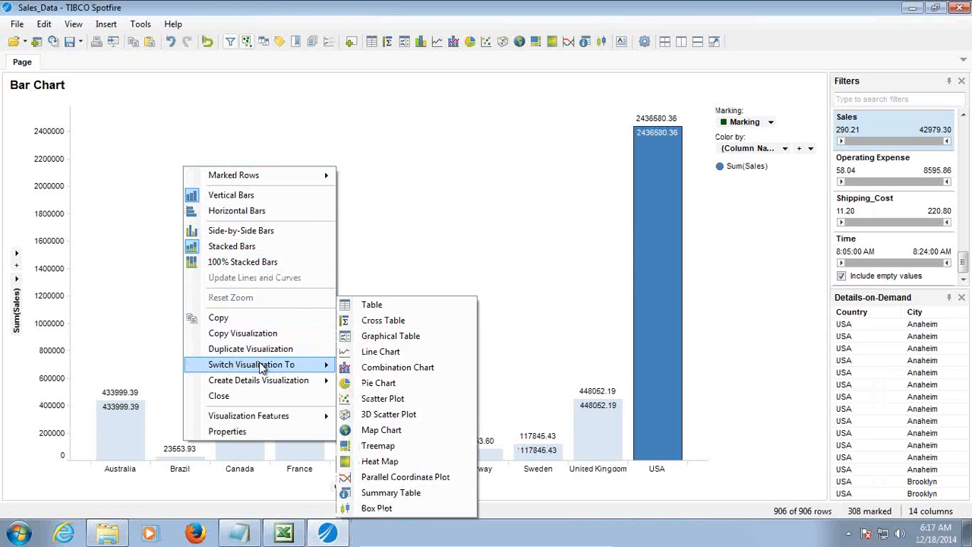
click(405, 307)
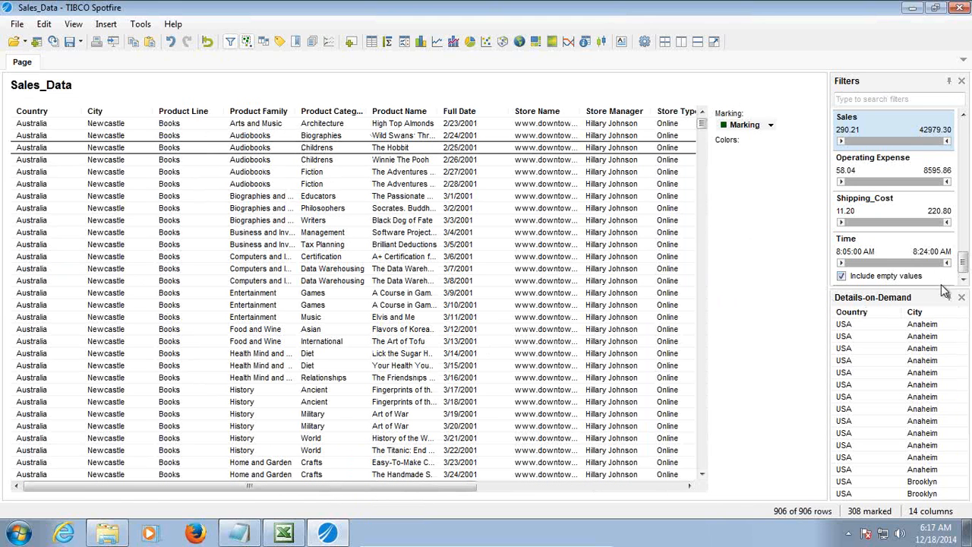
Filter the table to the product name starting with "1001 Ways to Reward" and set the Product Name filter back to (All).
drag(963, 262, 965, 200)
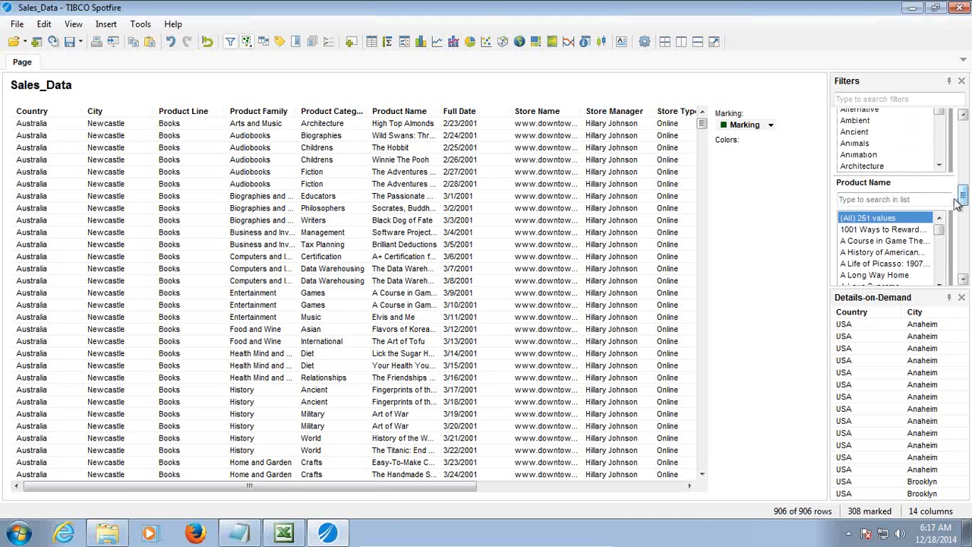
click(882, 230)
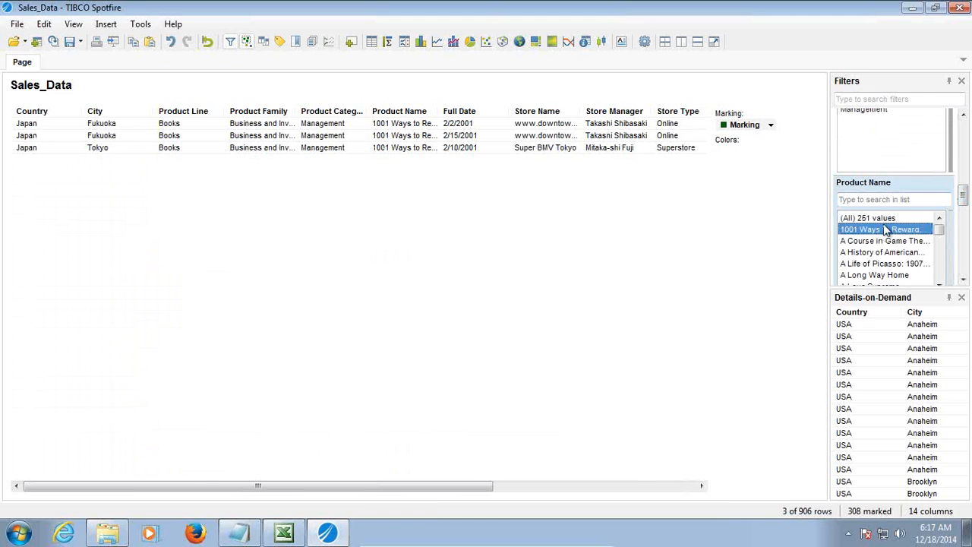
click(891, 219)
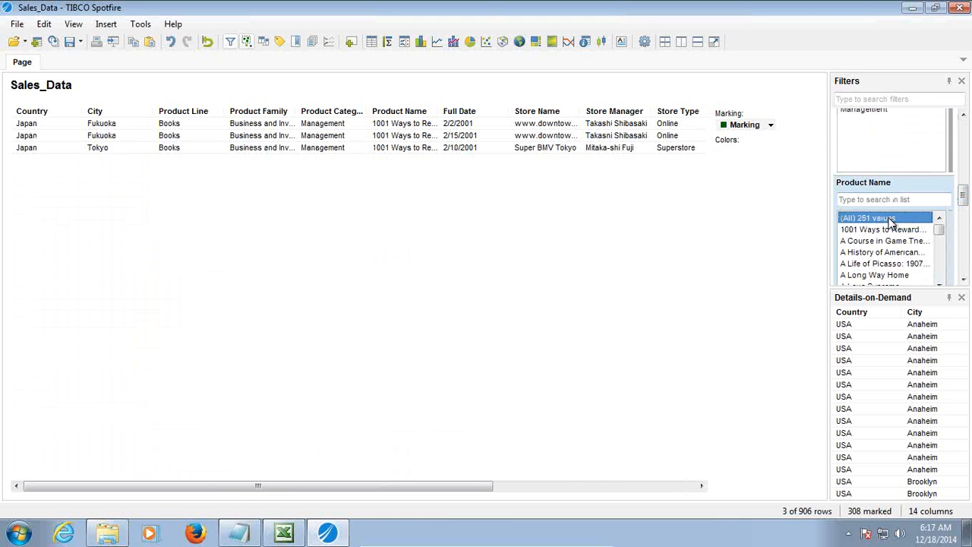
Filter Product Category to Ancient, and exclude and re-include Books in the Product Line filter.
drag(961, 202, 963, 157)
click(864, 227)
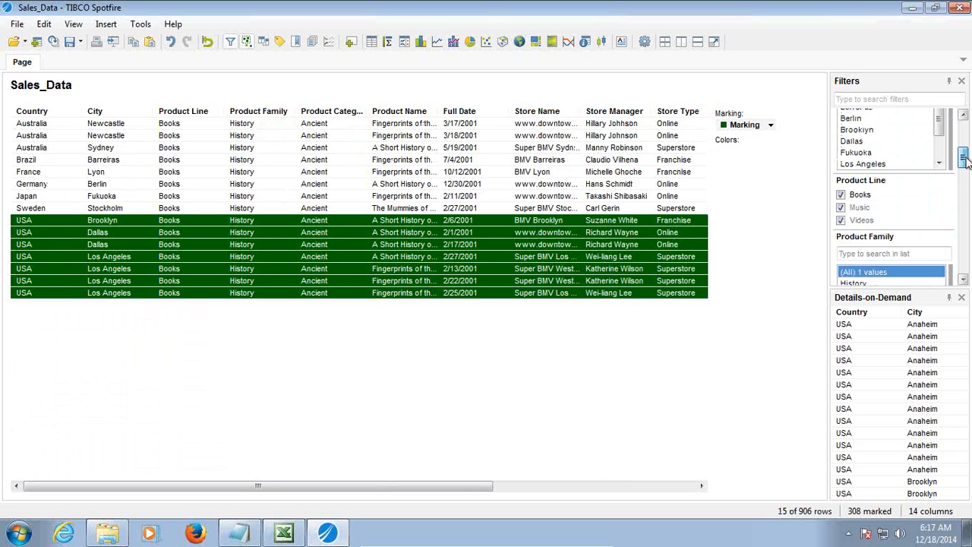
click(859, 196)
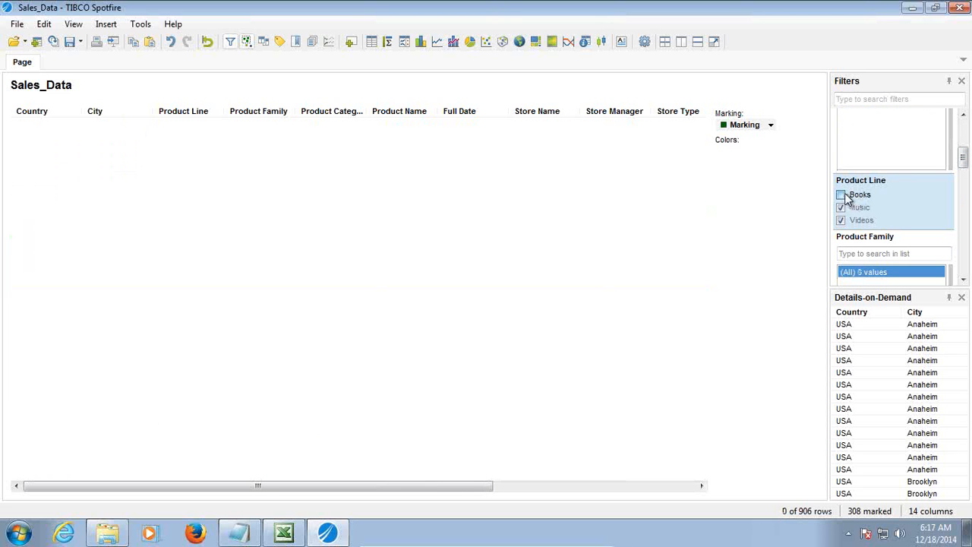
click(841, 196)
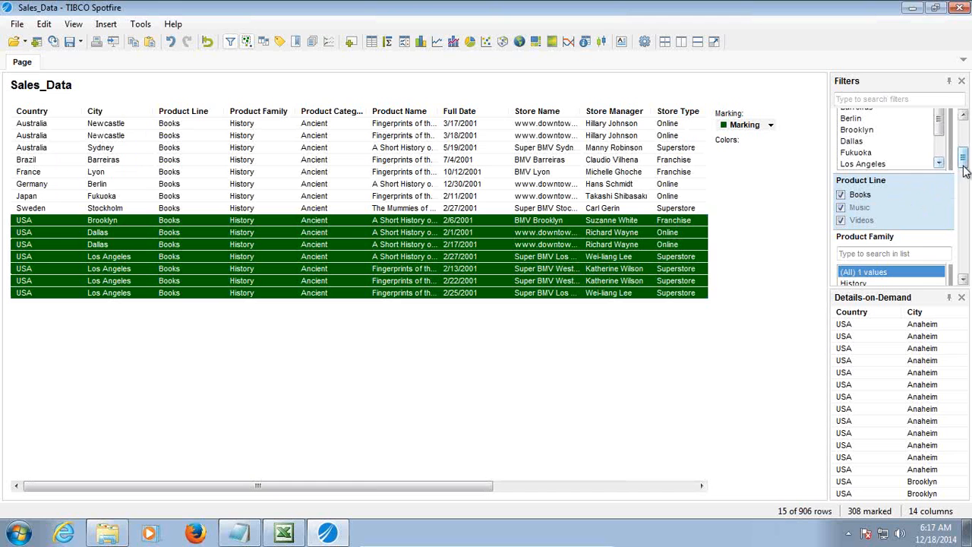
Narrow the table rows further with the Sales range filter and return to the Country filter.
drag(964, 158, 862, 227)
drag(963, 254, 959, 124)
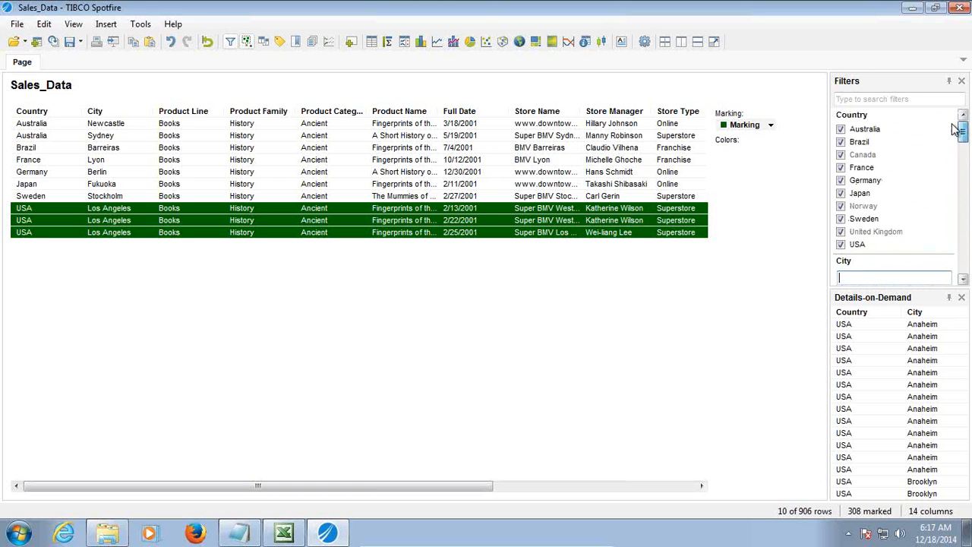
click(885, 275)
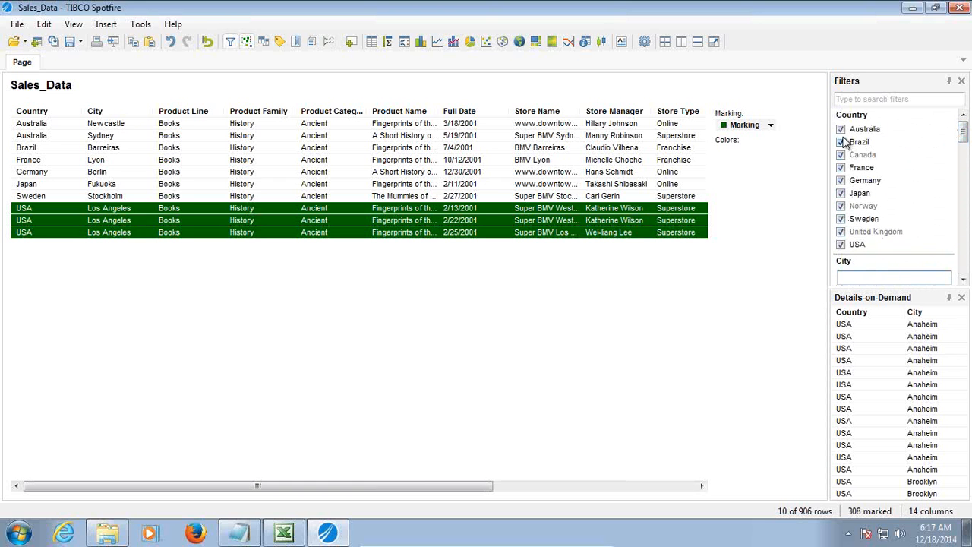
Deselect all values in the Country filter and include only Australia, Brazil and Canada.
right_click(879, 86)
click(787, 117)
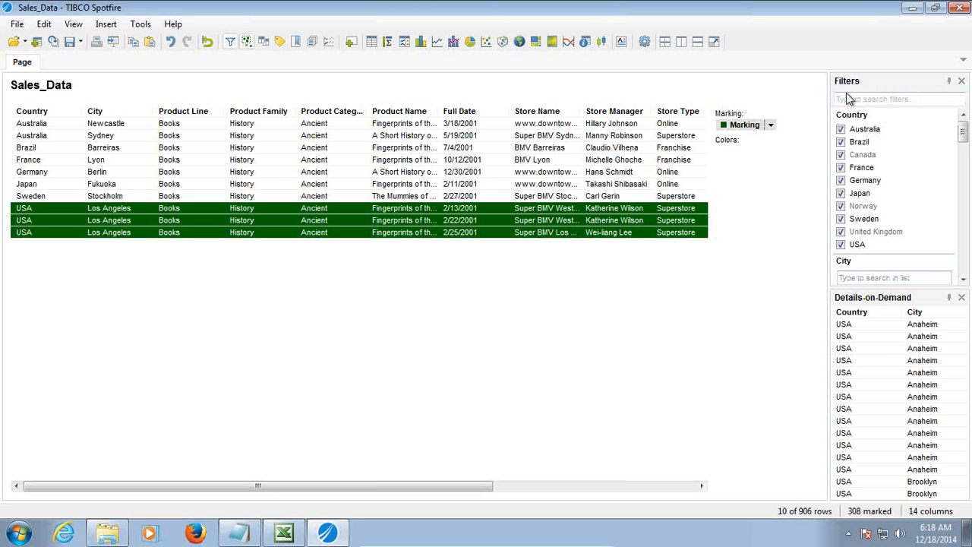
right_click(868, 116)
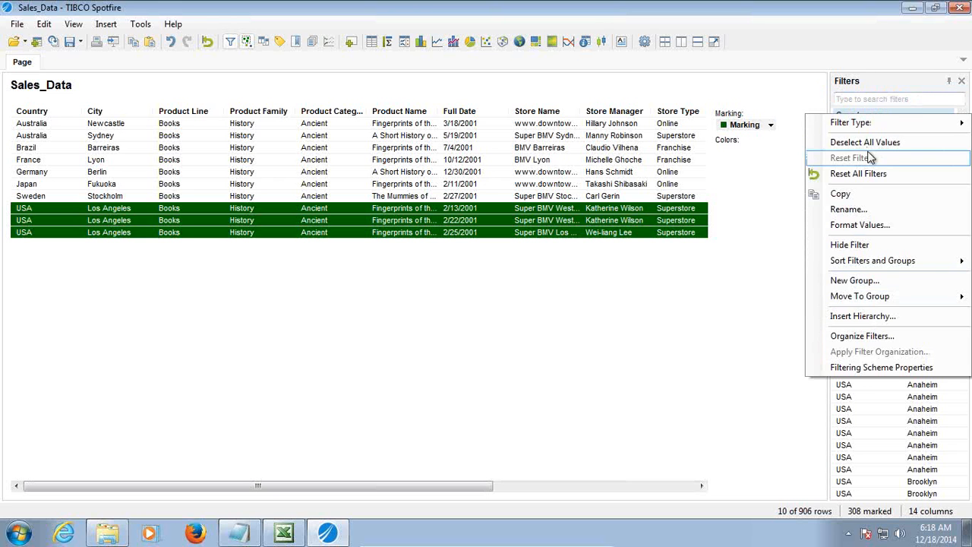
click(865, 143)
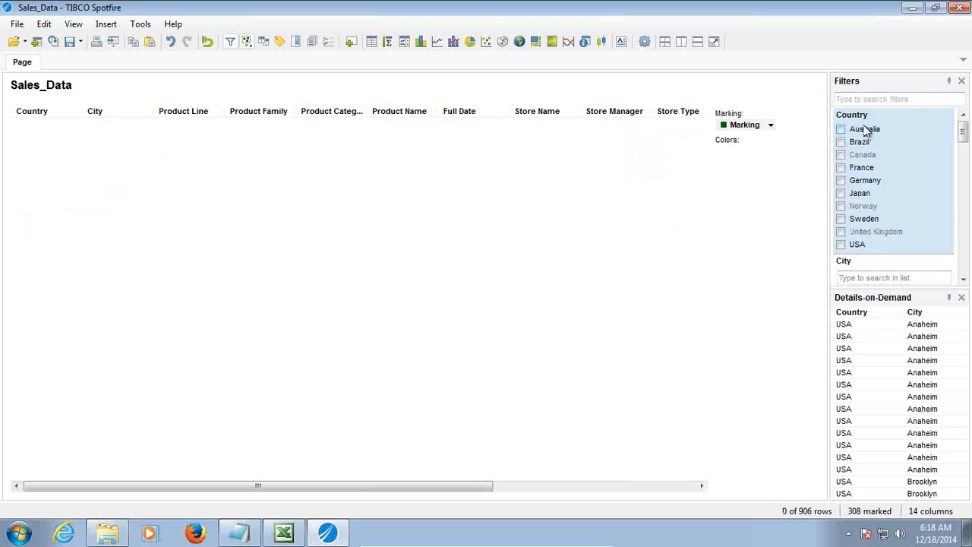
click(841, 130)
click(841, 142)
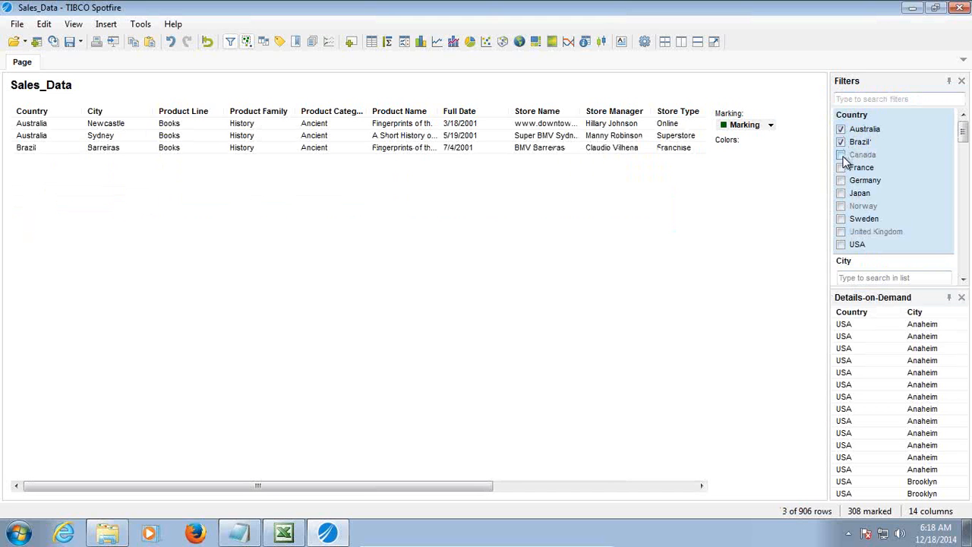
Review the filter types available for the Country filter without changing it.
right_click(867, 116)
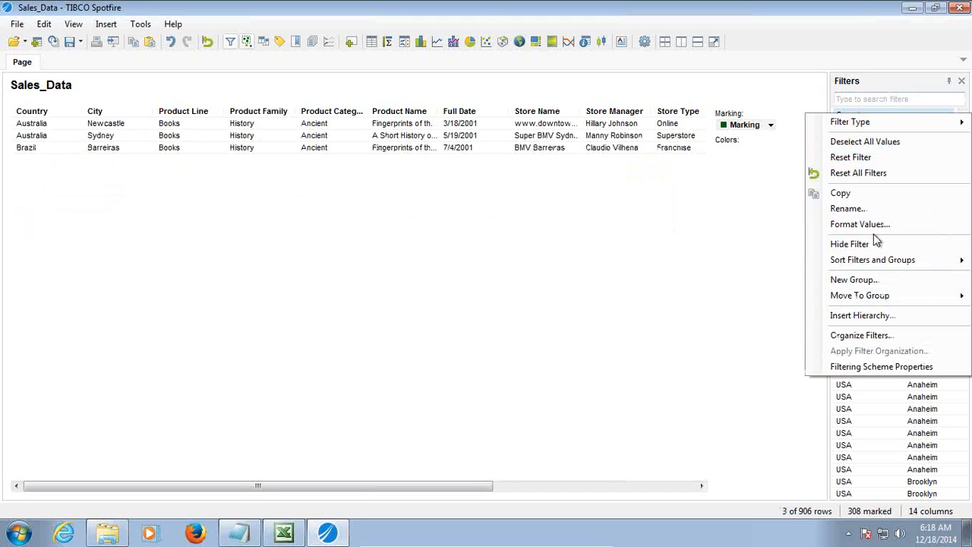
mouse_move(854, 127)
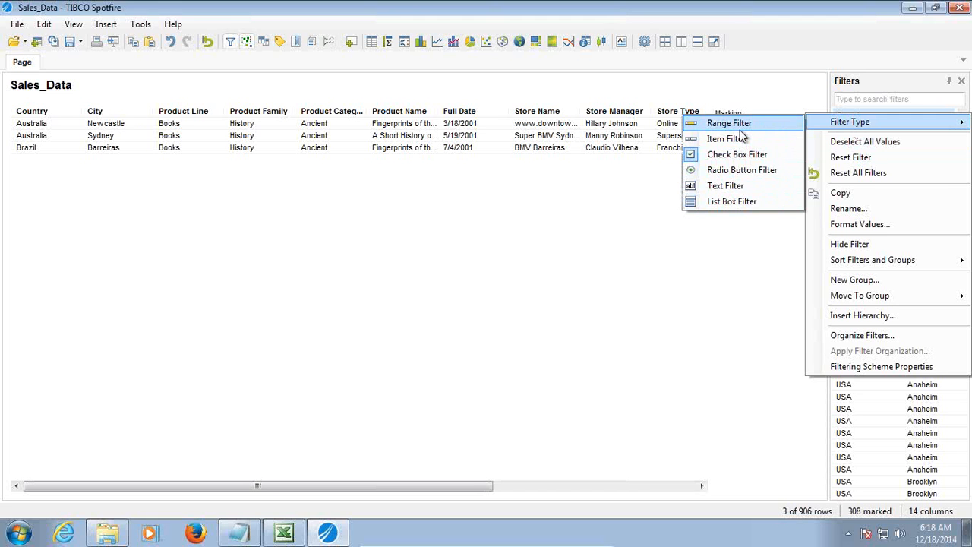
click(809, 49)
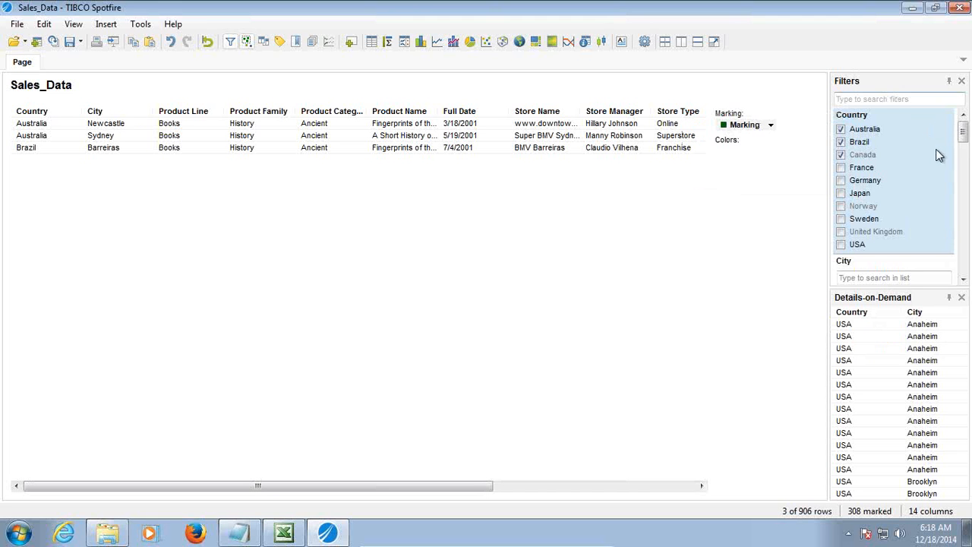
Set the upper limit of the Sales range filter to 18674.56.
drag(963, 129, 966, 259)
double_click(896, 224)
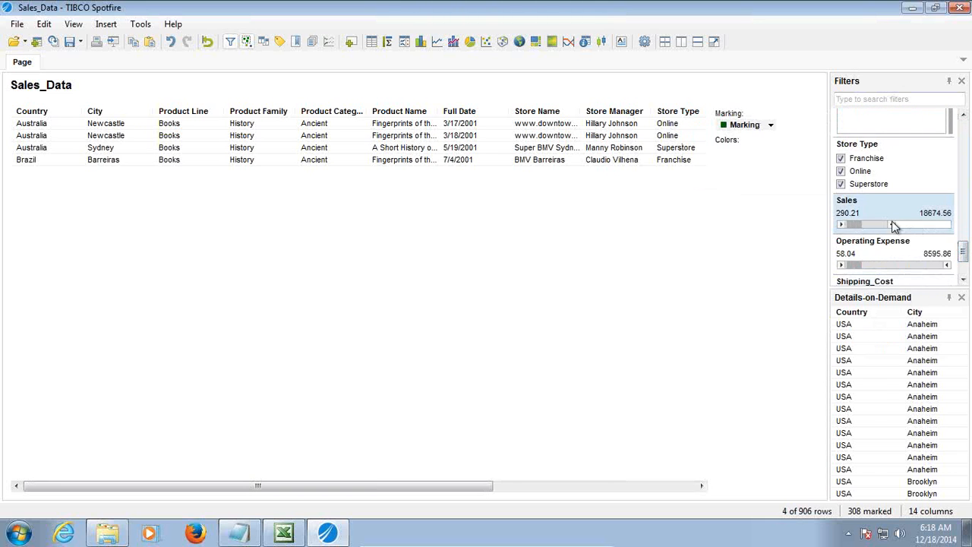
Change the Sales filter type to Item Filter and set it to the value 3163.73.
right_click(893, 222)
mouse_move(889, 231)
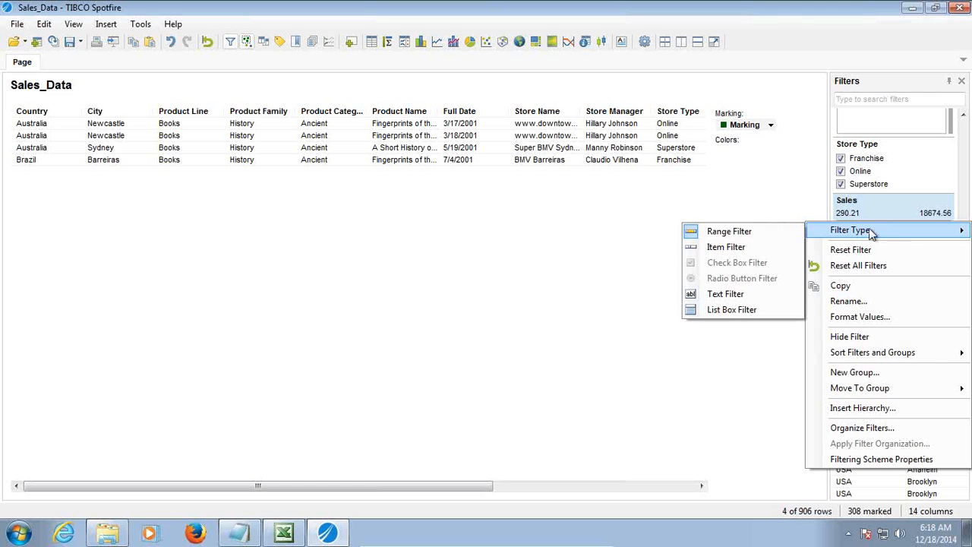
click(732, 247)
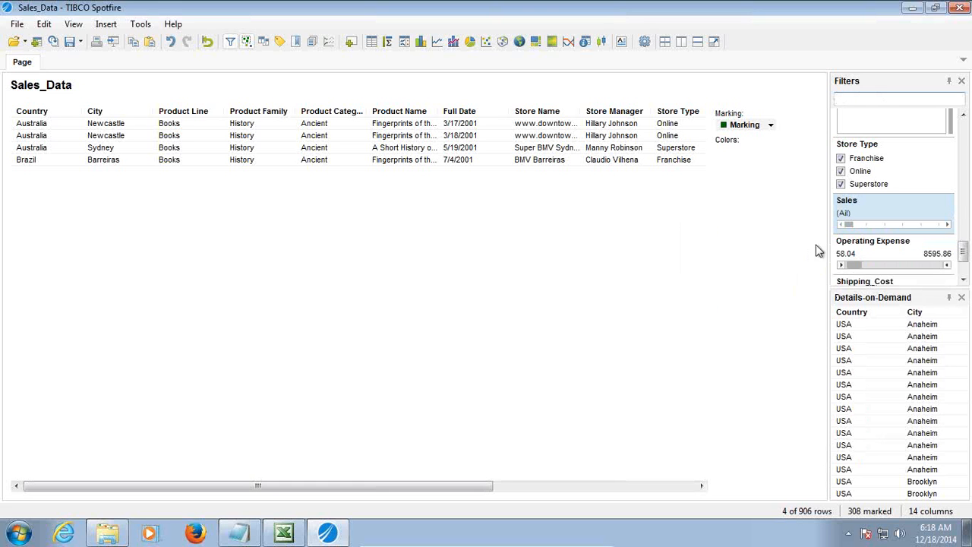
drag(848, 226, 881, 231)
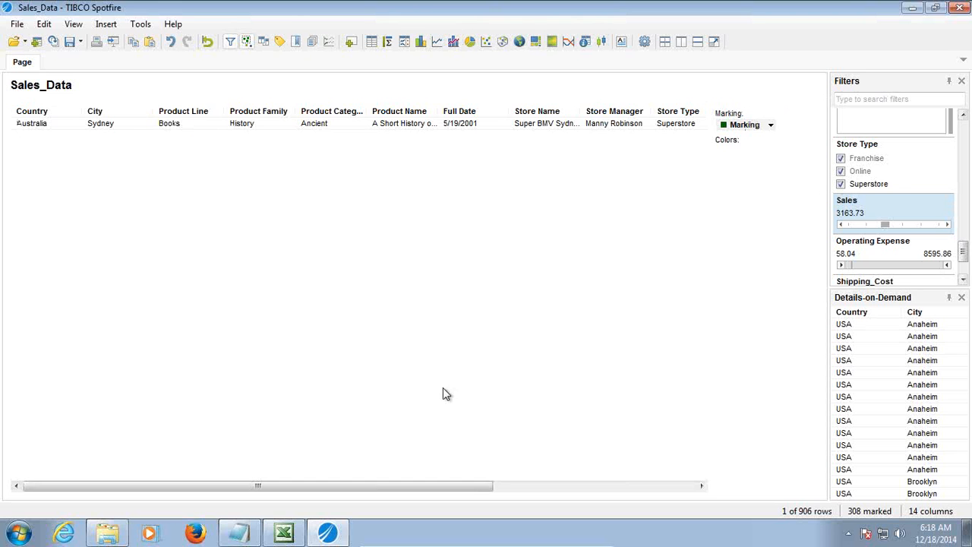
Add a new page to the analysis and insert a Table visualization of Sales_Data on it.
click(351, 42)
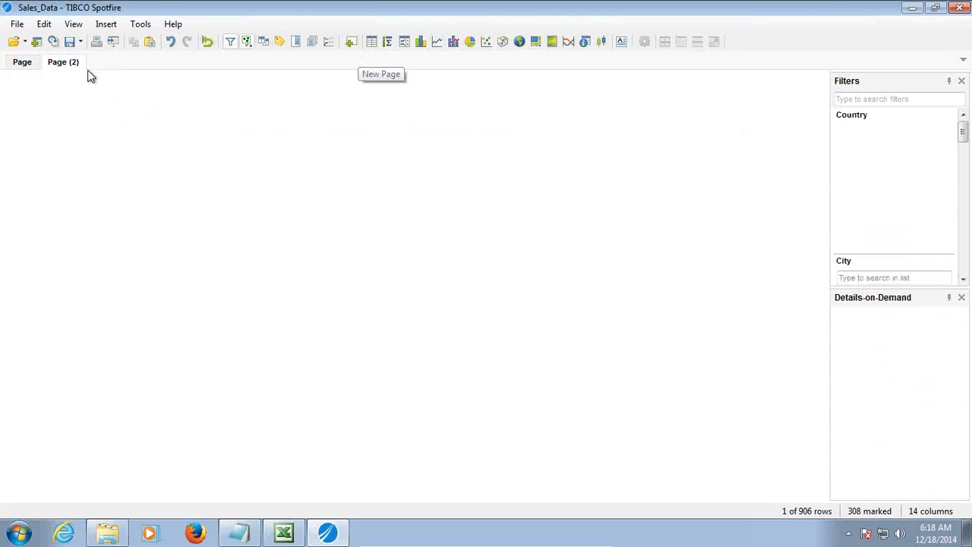
click(372, 43)
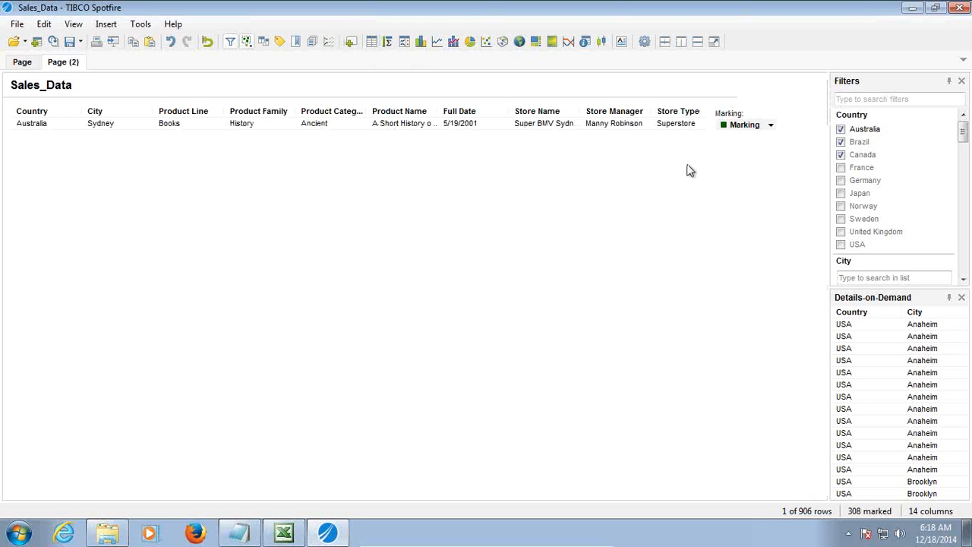
Check the filter type options for Country on the new page and keep the current type.
right_click(856, 130)
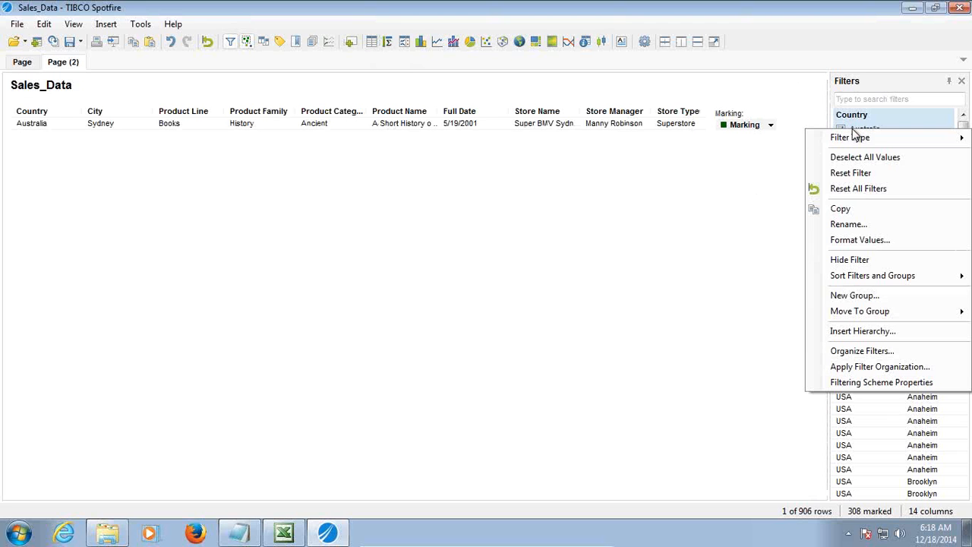
mouse_move(857, 138)
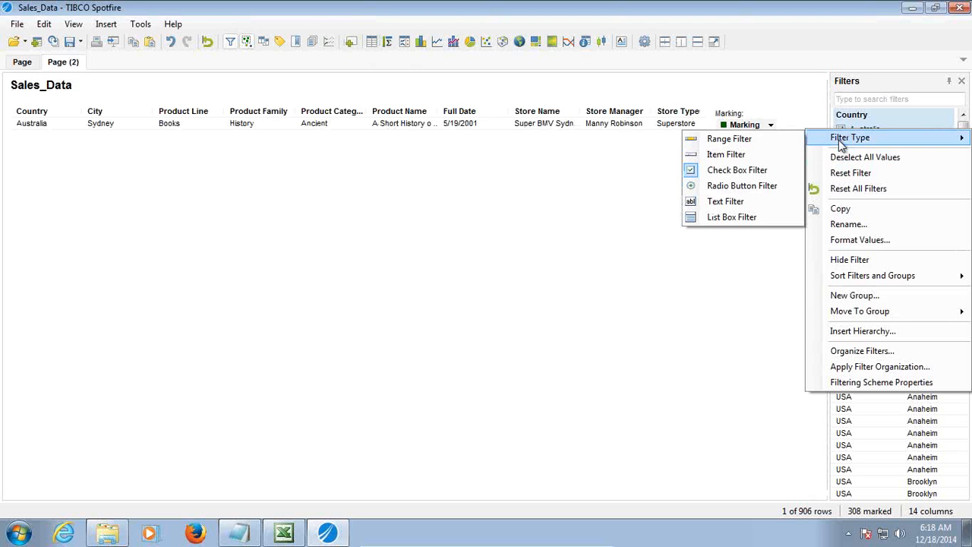
click(874, 85)
Include France, Germany, Japan, Norway, Sweden and United Kingdom in the Country filter.
click(842, 167)
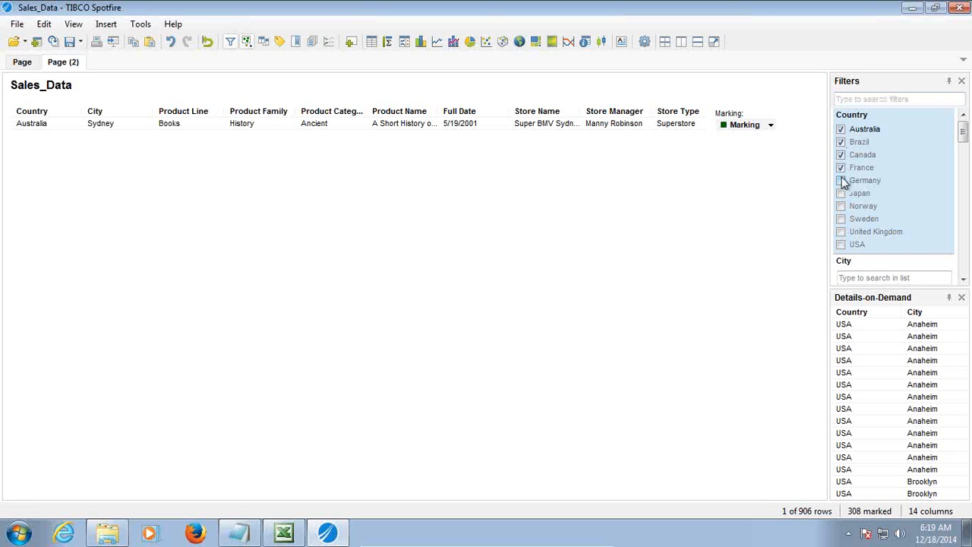
click(841, 232)
Go through the remaining filters on the new page and set the Sales item filter to (None).
drag(963, 130, 963, 208)
scroll(892, 232, up, 2)
click(893, 231)
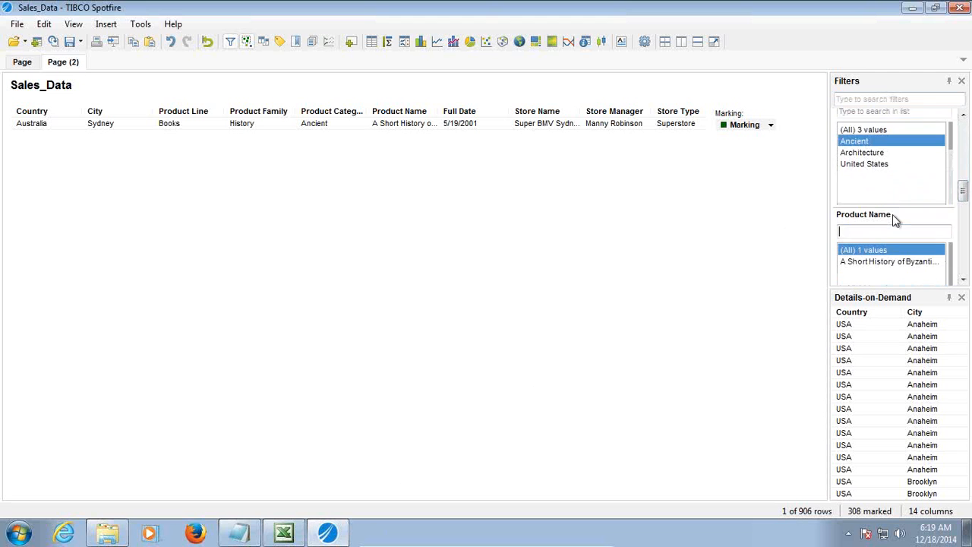
scroll(897, 209, up, 5)
scroll(898, 198, down, 5)
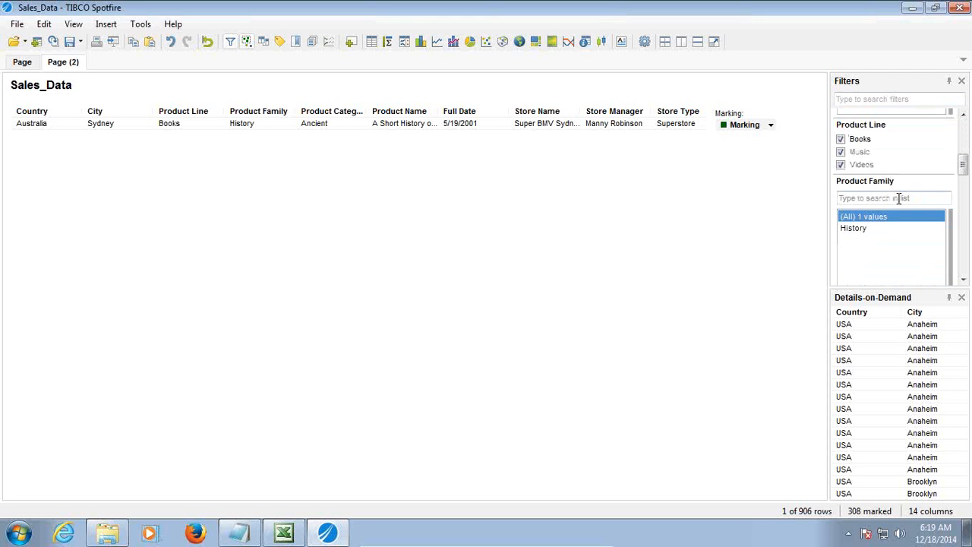
scroll(898, 199, down, 8)
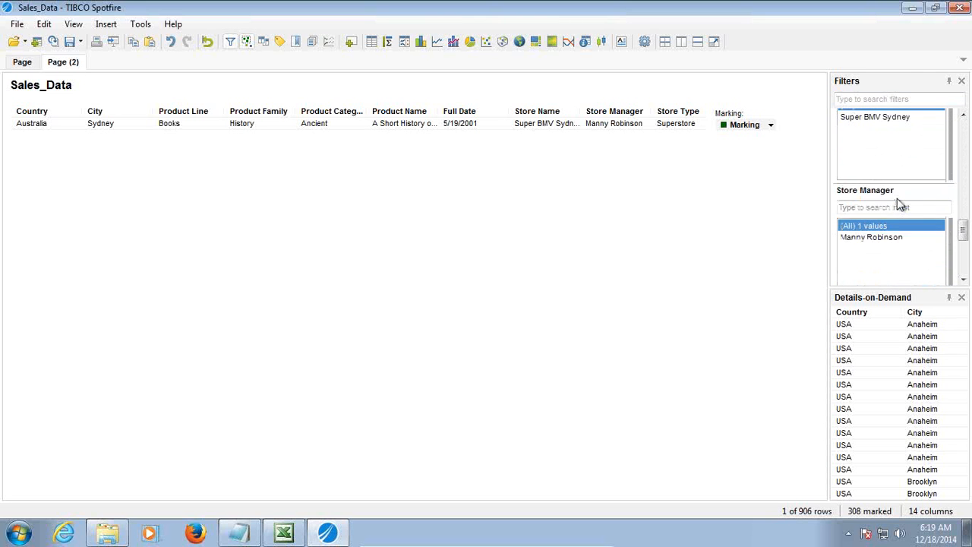
scroll(897, 198, down, 5)
scroll(897, 198, up, 2)
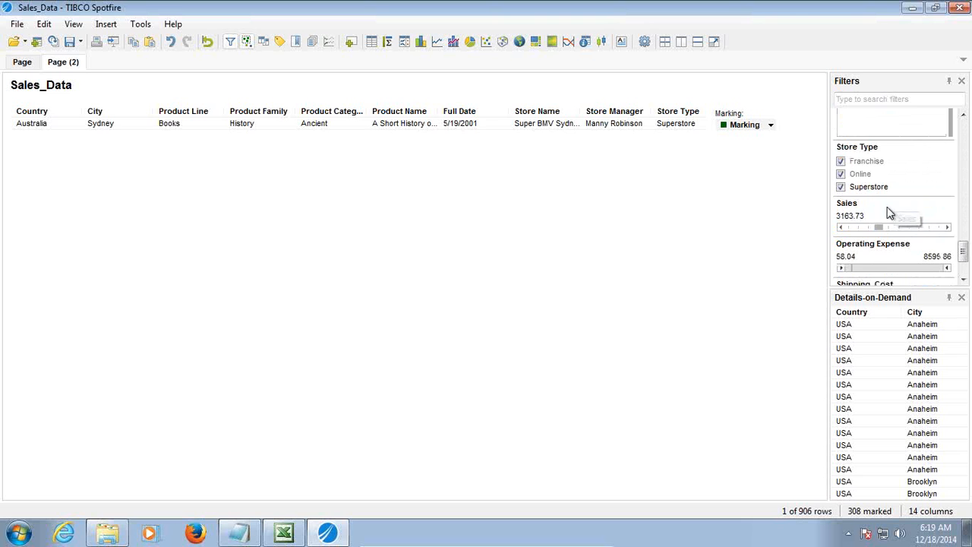
drag(879, 227, 946, 243)
scroll(946, 243, down, 2)
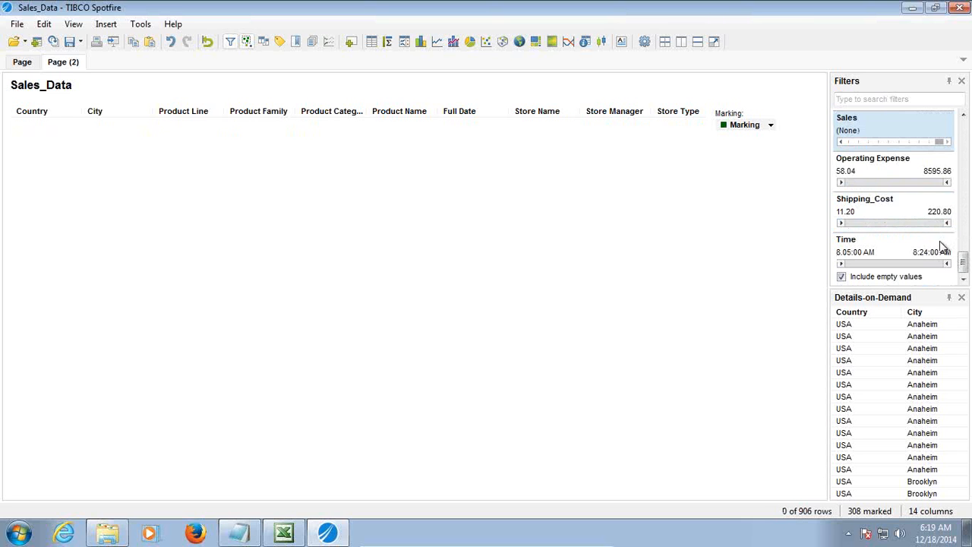
scroll(940, 250, up, 12)
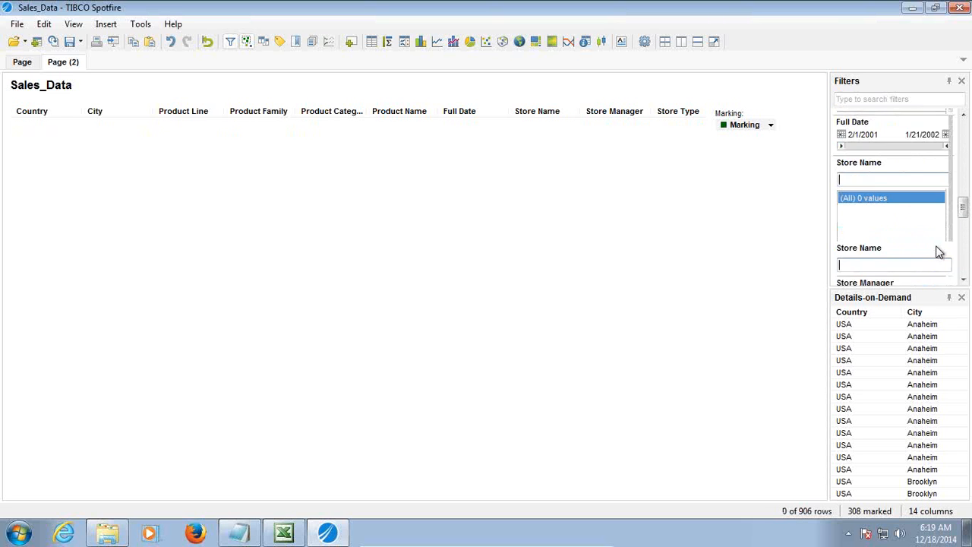
scroll(939, 252, up, 3)
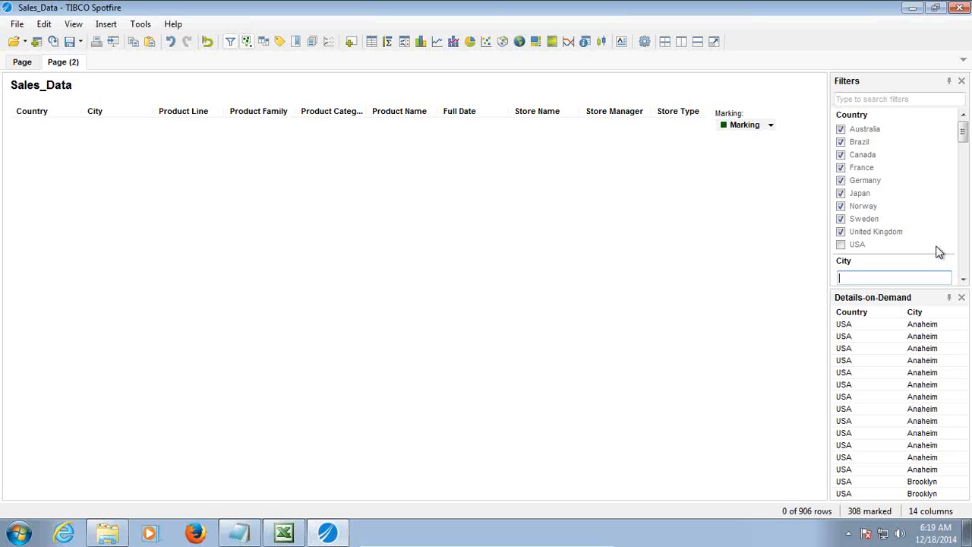
mouse_move(375, 495)
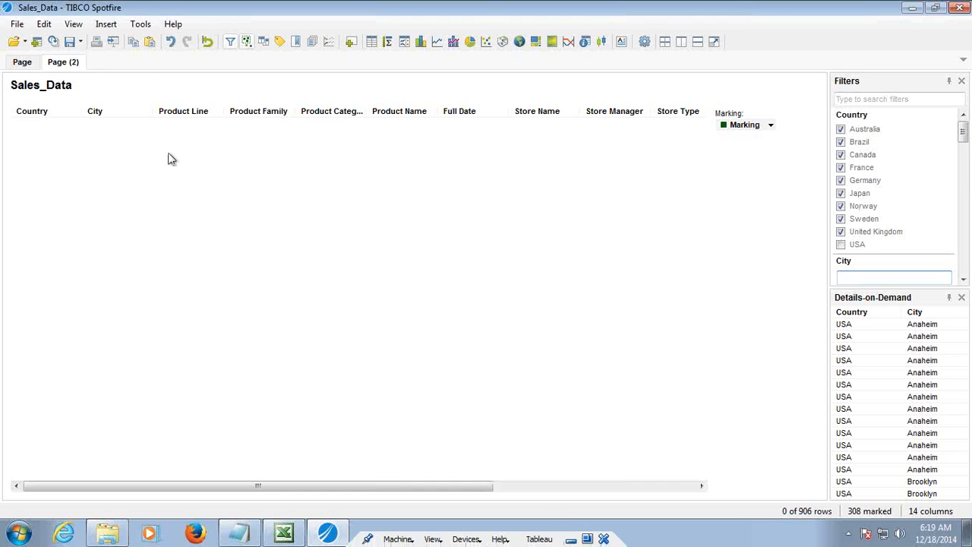
Undo the Sales filter change and the latest Country selections such as United Kingdom and Sweden, and reload the data.
click(169, 42)
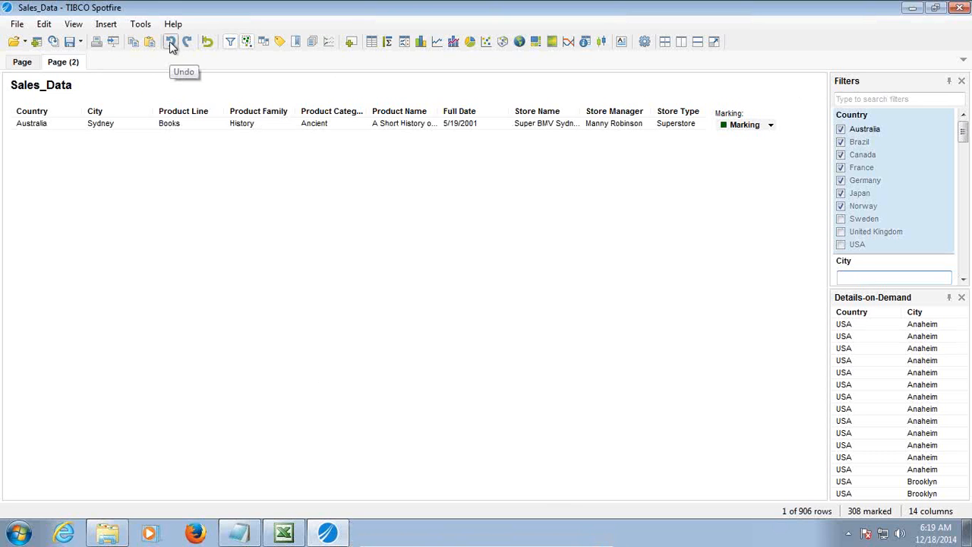
click(54, 43)
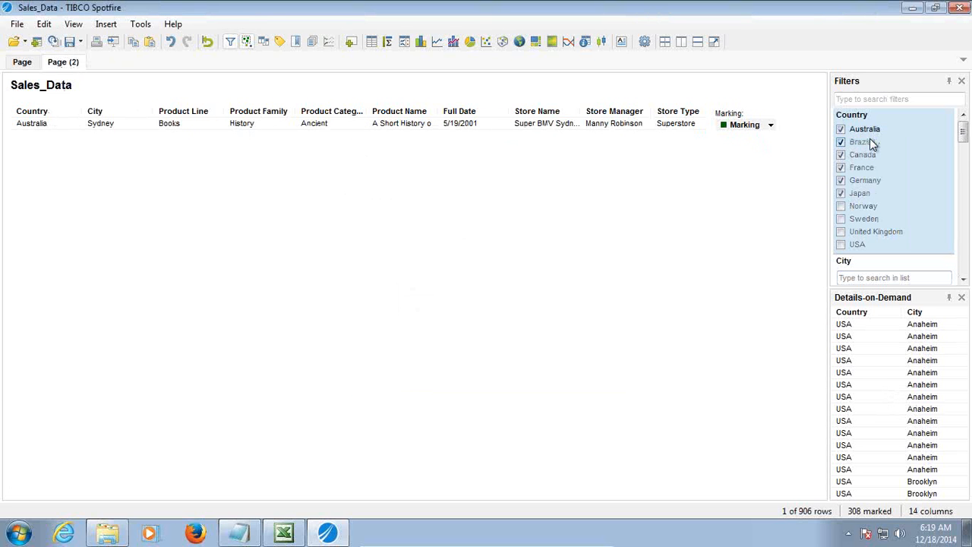
Include Norway in the Country filter again and go to the City filter.
click(841, 206)
mouse_move(963, 135)
mouse_down()
mouse_move(966, 177)
mouse_move(964, 149)
mouse_up()
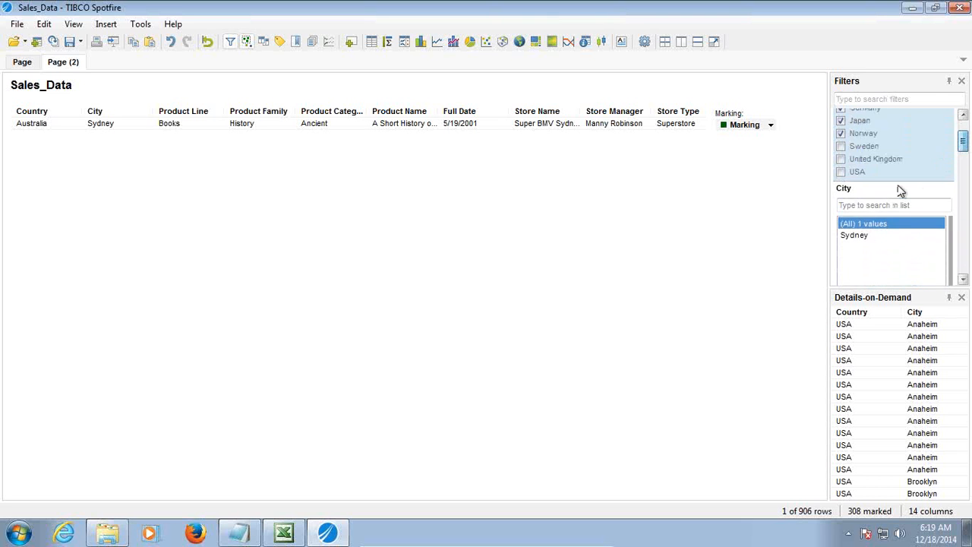
Limit the City filter to Sydney.
click(859, 236)
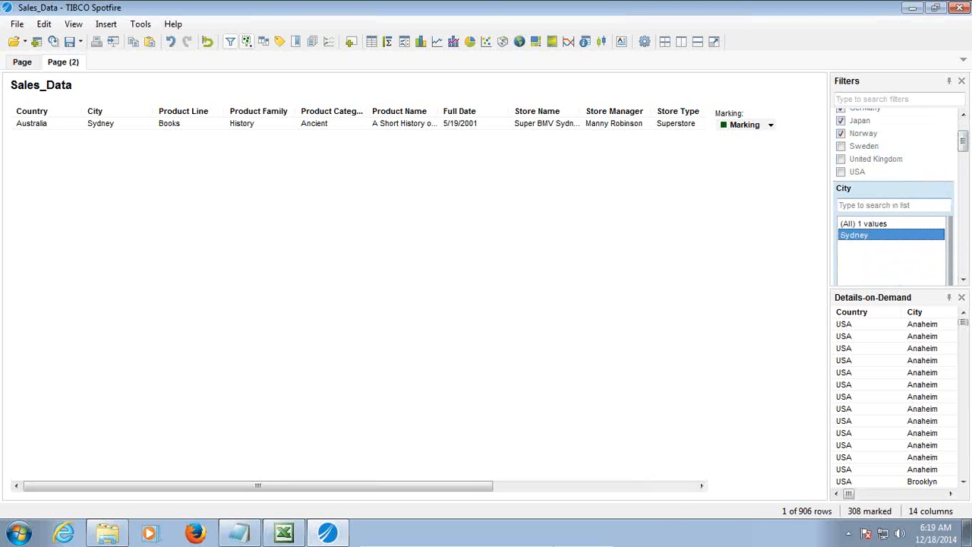
Switch to the Hands-on Example slide, sketch a 3D box beside the bullet list with the ballpoint pen, and return to Spotfire.
mouse_move(428, 538)
click(571, 540)
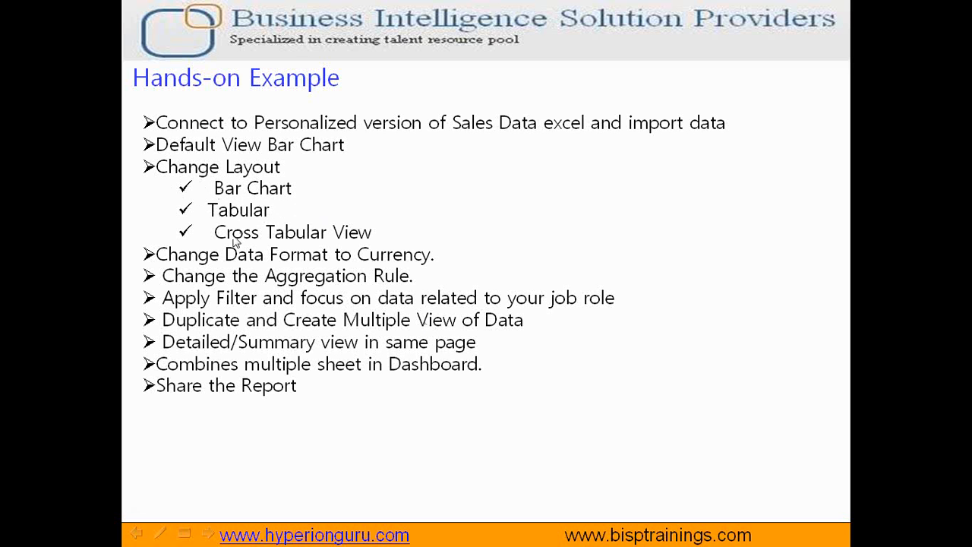
click(159, 535)
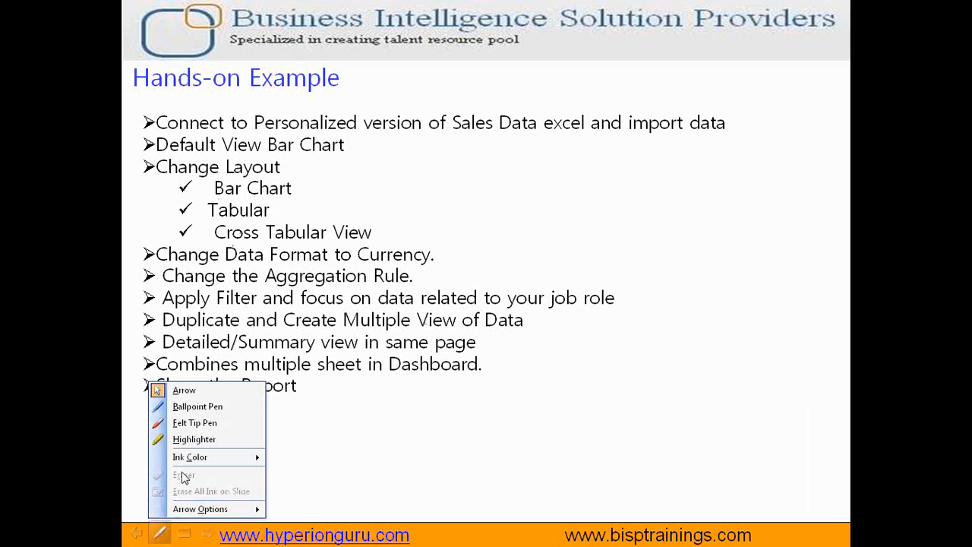
click(192, 409)
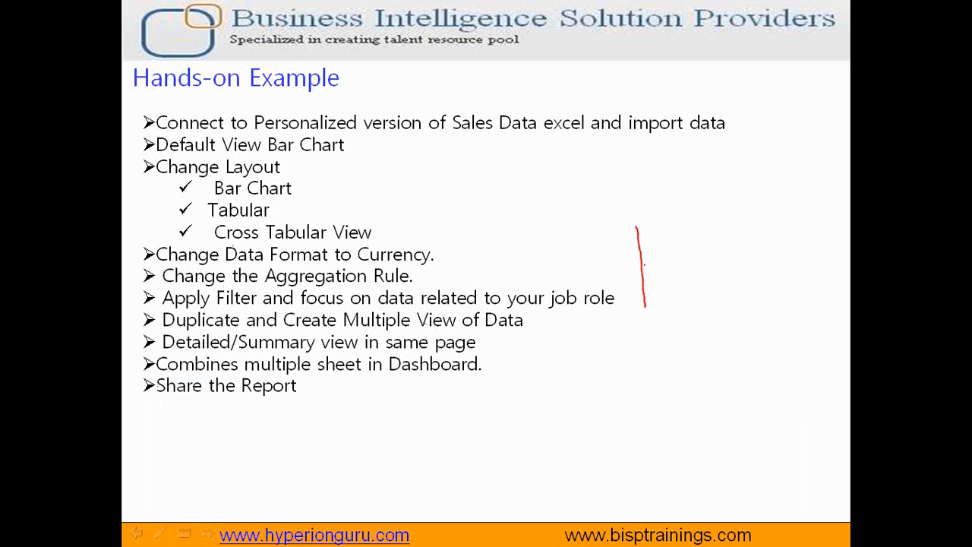
drag(637, 228, 736, 233)
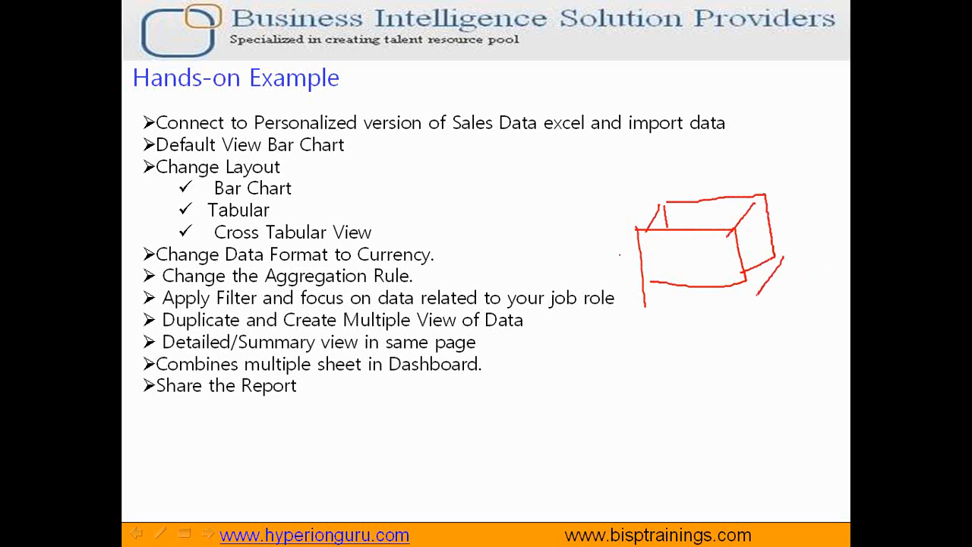
key(super)
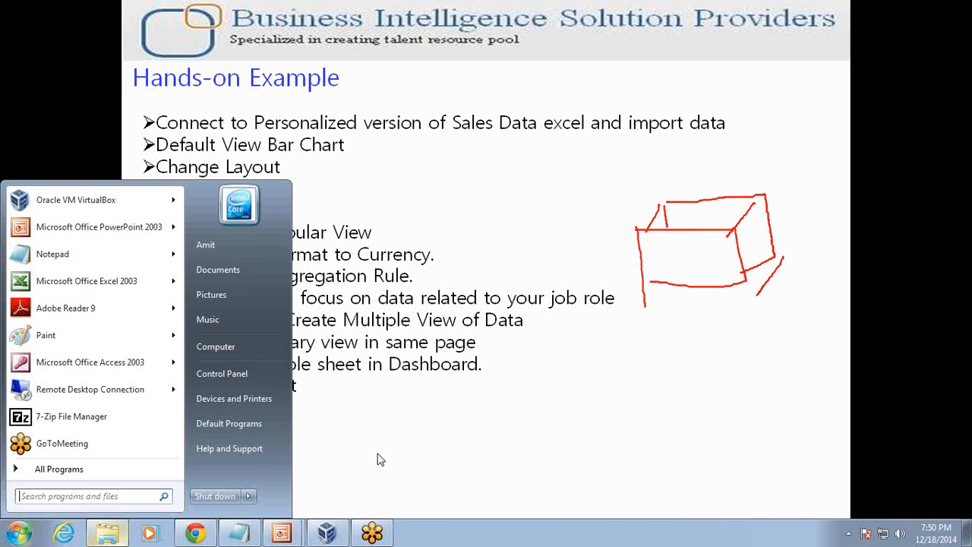
click(326, 535)
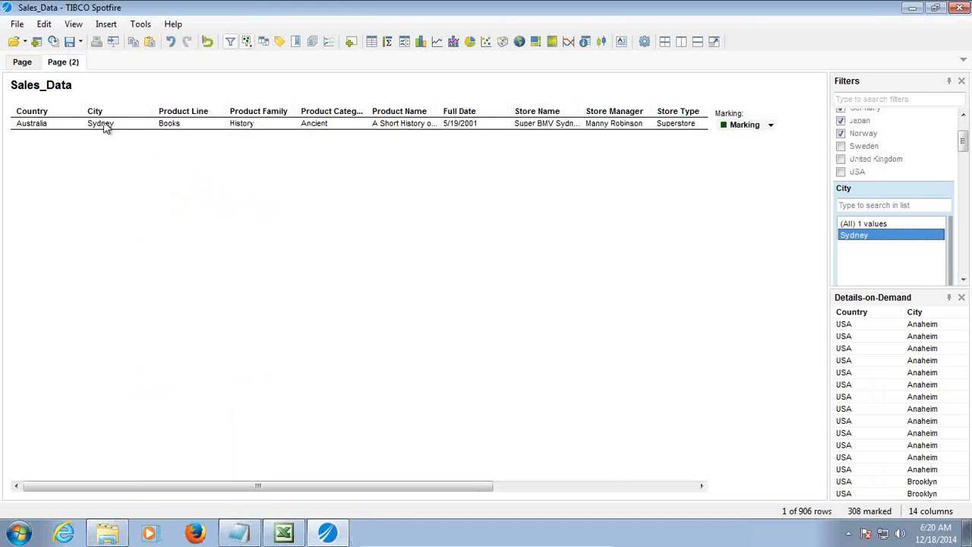
Duplicate the Sales_Data table on Page (2) and switch the copy to a Cross Table.
right_click(70, 128)
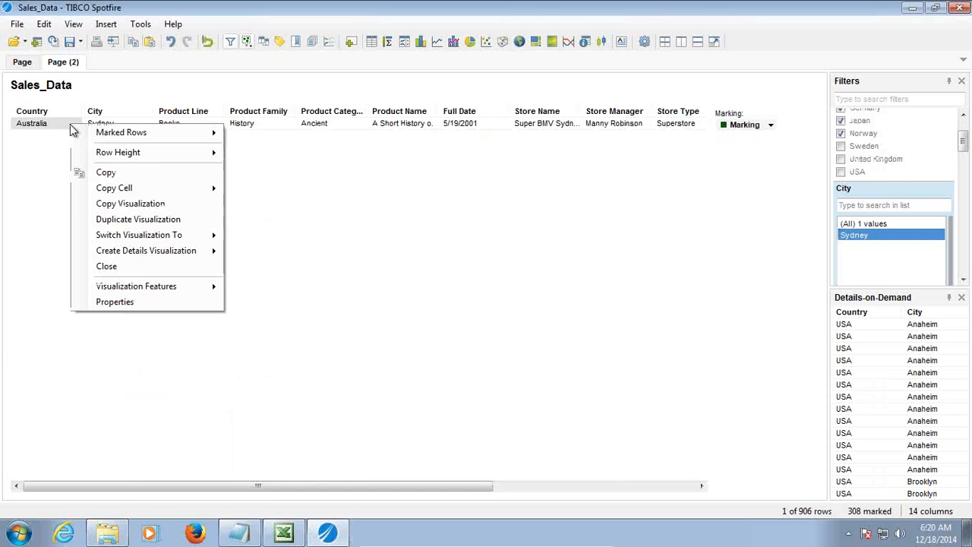
click(148, 219)
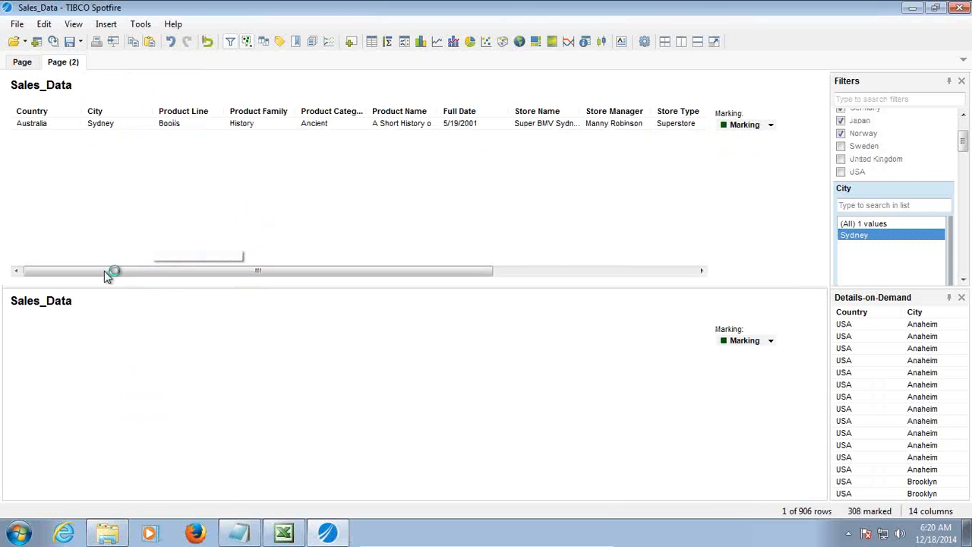
right_click(76, 342)
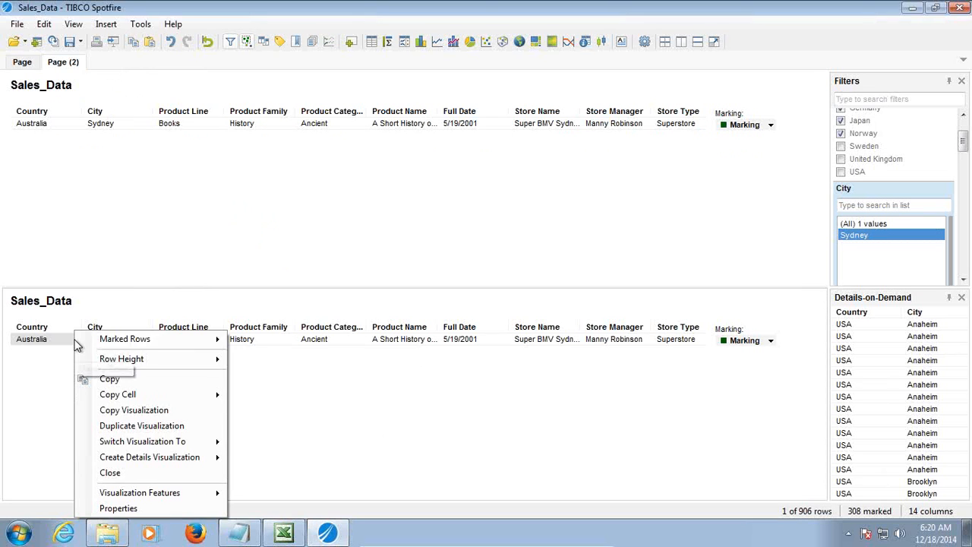
mouse_move(170, 448)
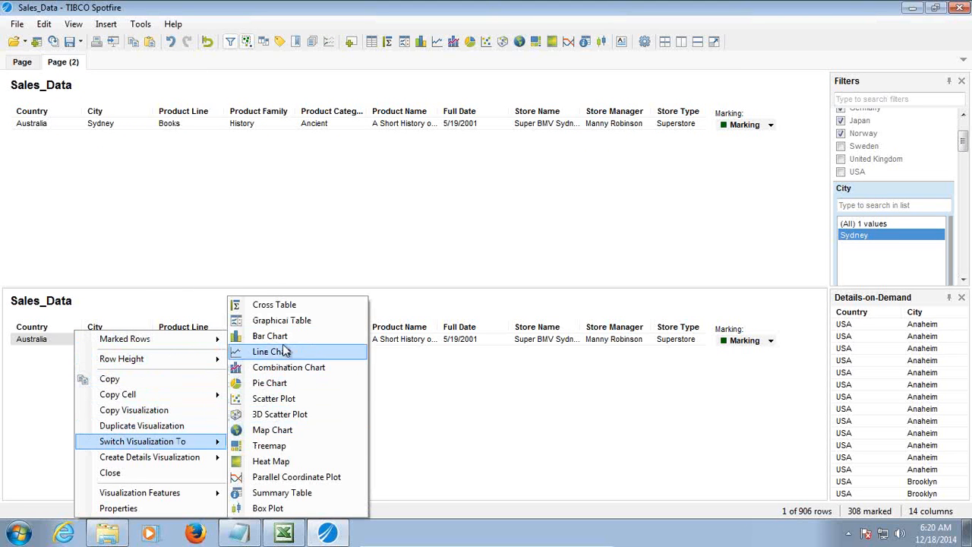
click(277, 306)
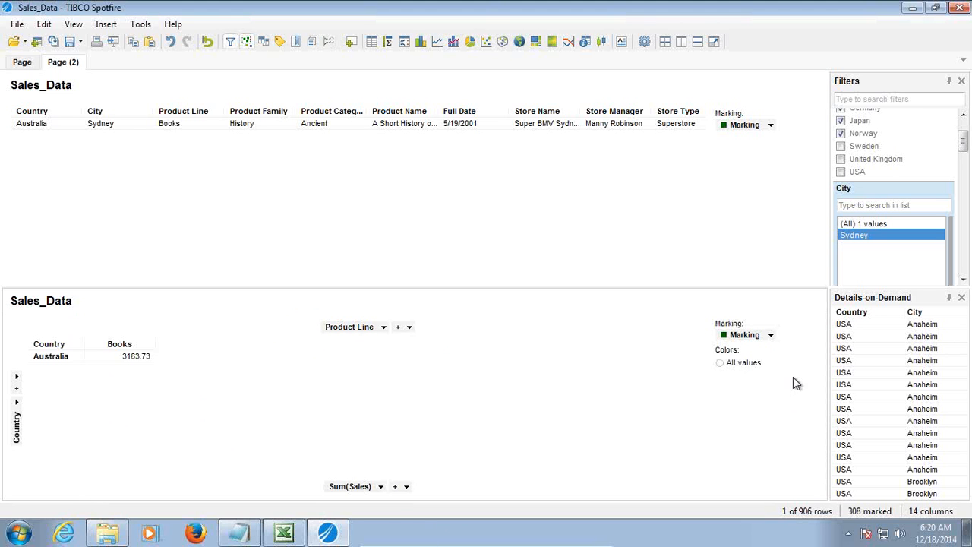
Reset all filters so that both visualizations cover the complete data.
click(721, 364)
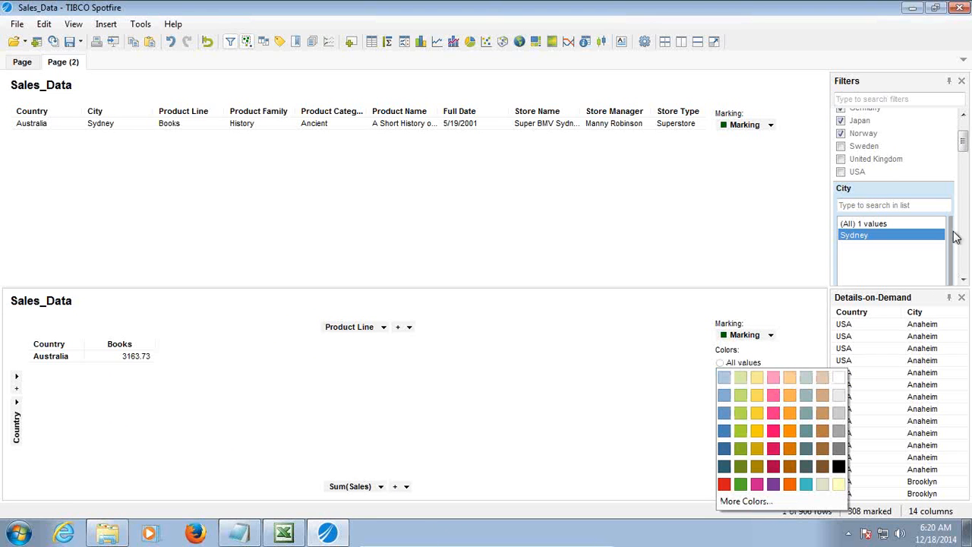
drag(960, 152, 963, 133)
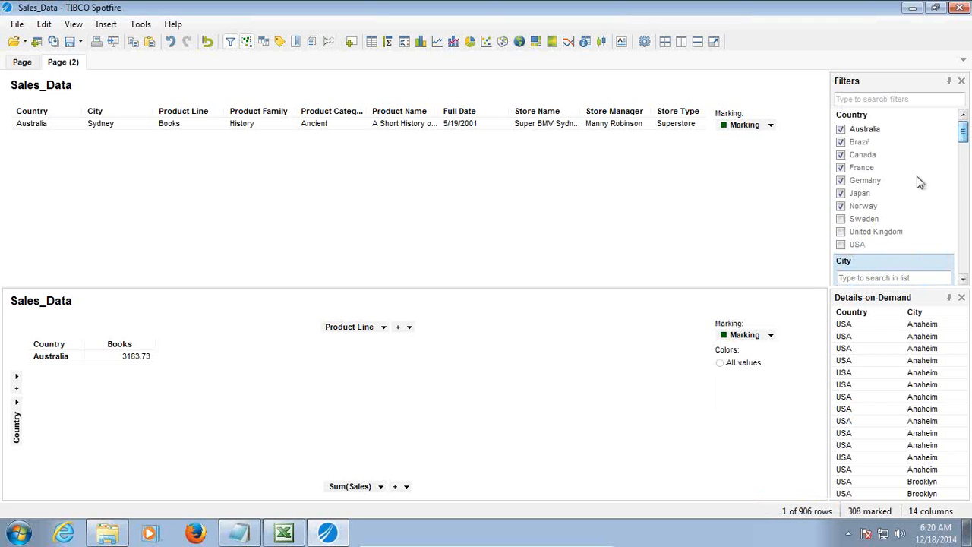
click(841, 218)
right_click(863, 116)
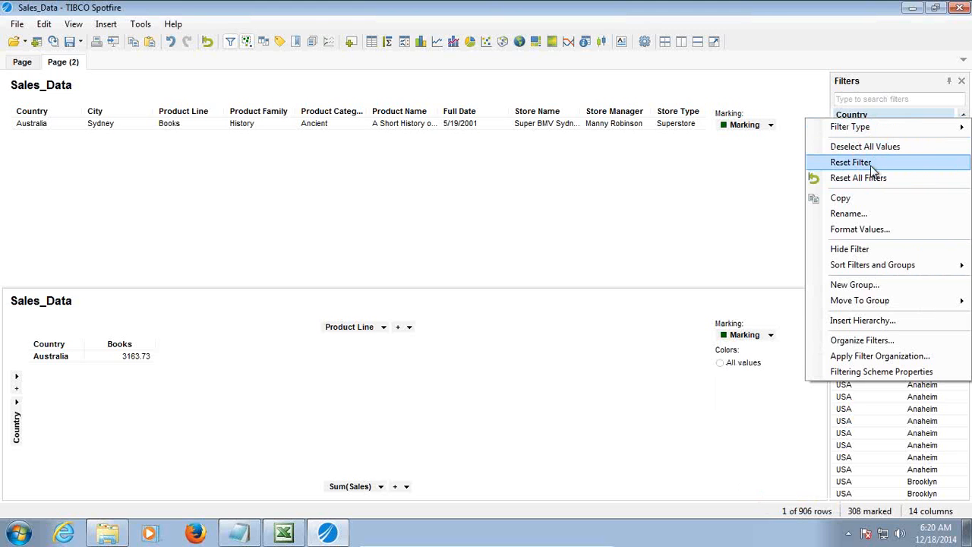
click(867, 179)
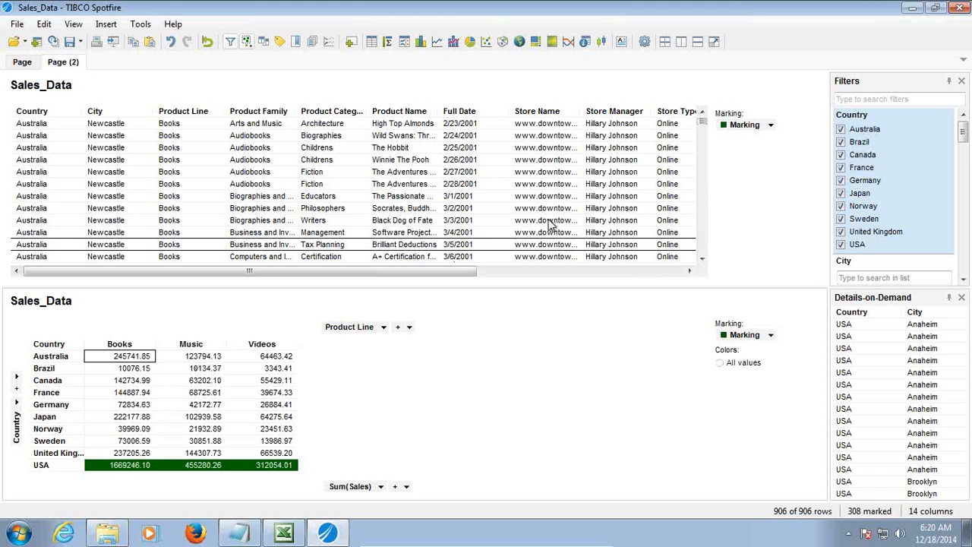
drag(474, 272, 686, 276)
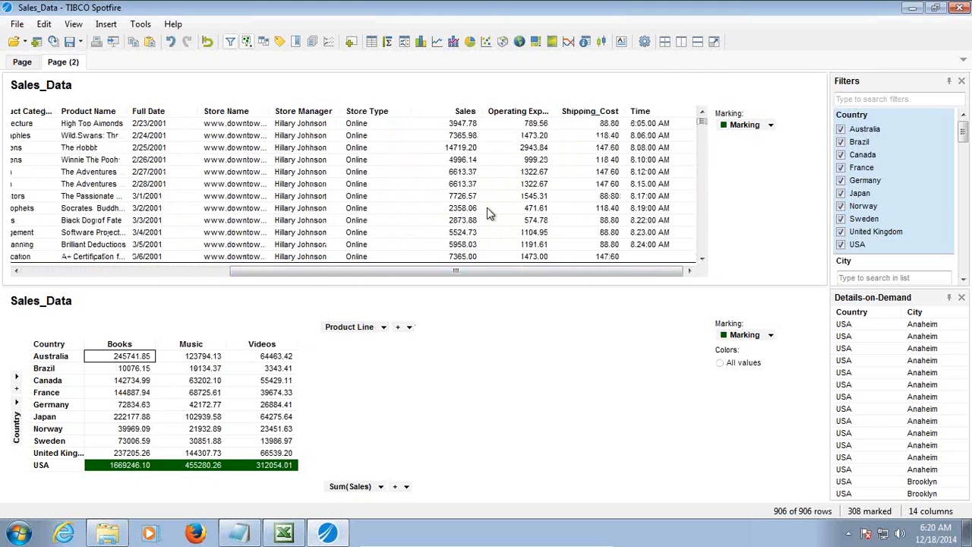
click(469, 149)
right_click(469, 151)
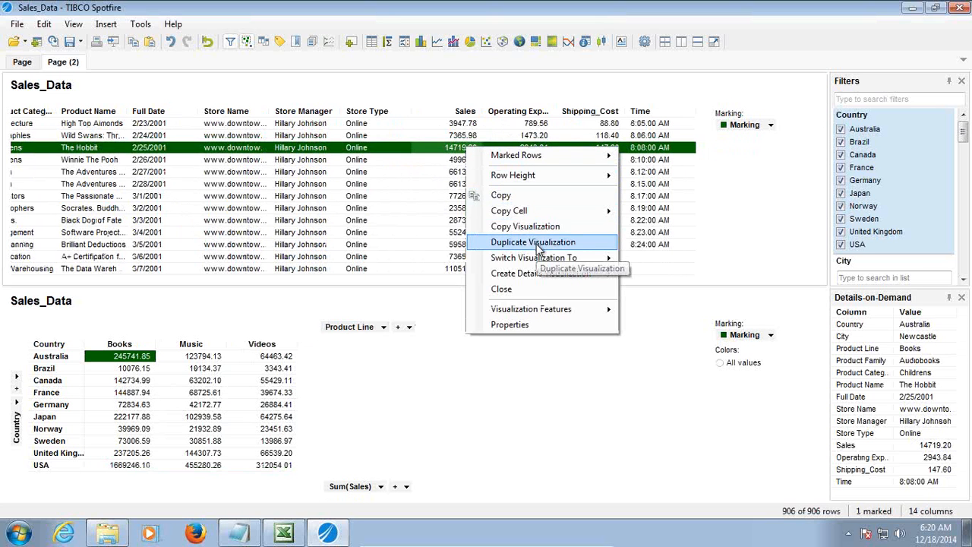
mouse_move(542, 217)
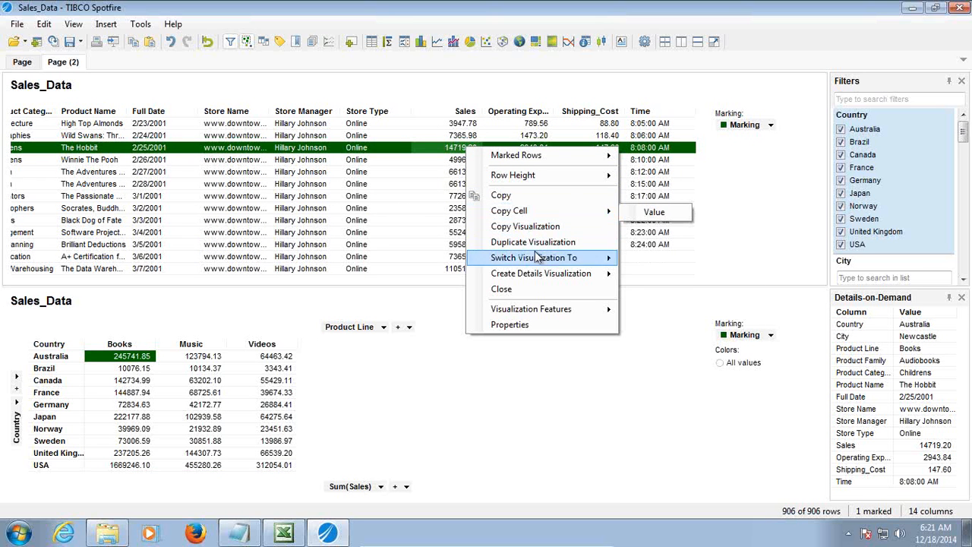
mouse_move(531, 274)
click(150, 411)
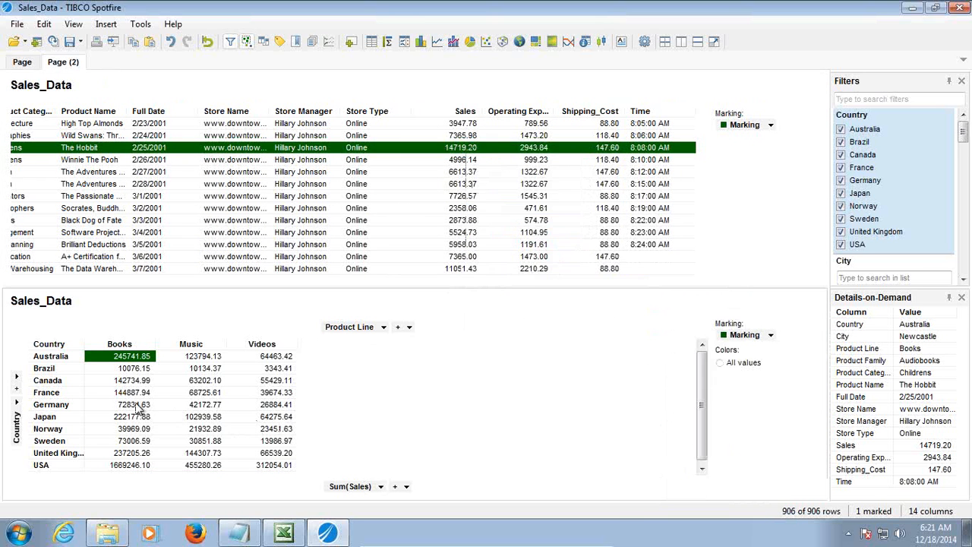
Format the Sales values in the cross table as Currency.
click(133, 405)
right_click(136, 406)
mouse_move(182, 380)
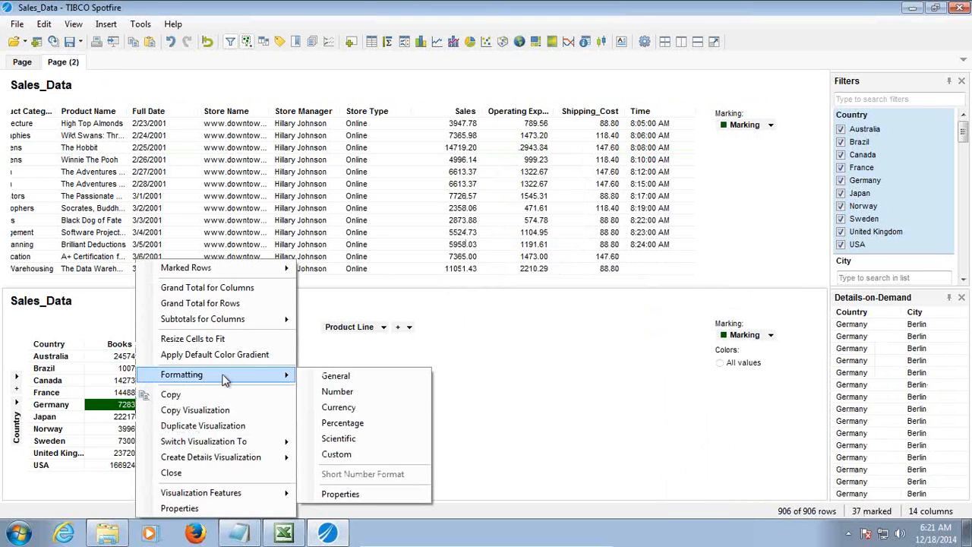
click(335, 406)
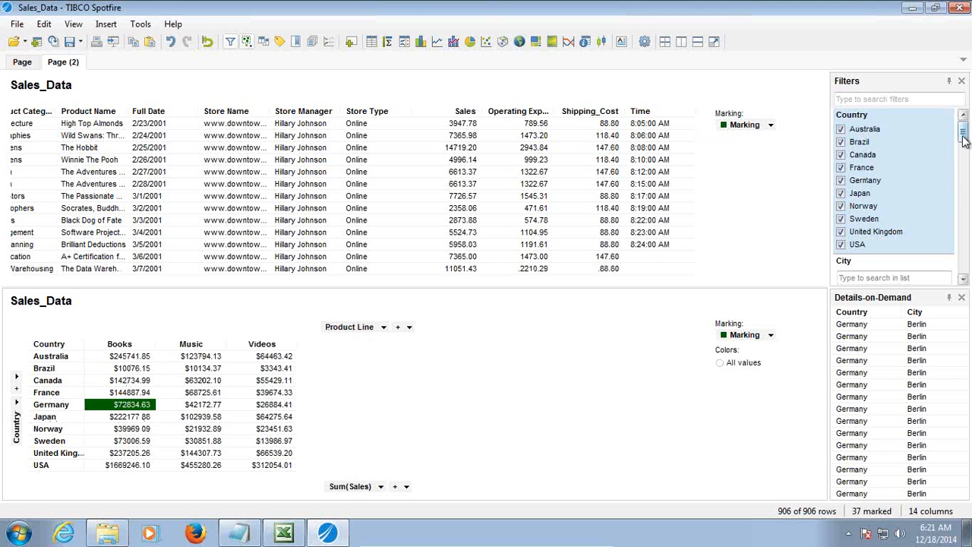
Add Product Family to the cross table's horizontal axis and Store Name to its vertical axis.
drag(966, 134, 969, 165)
drag(885, 236, 410, 325)
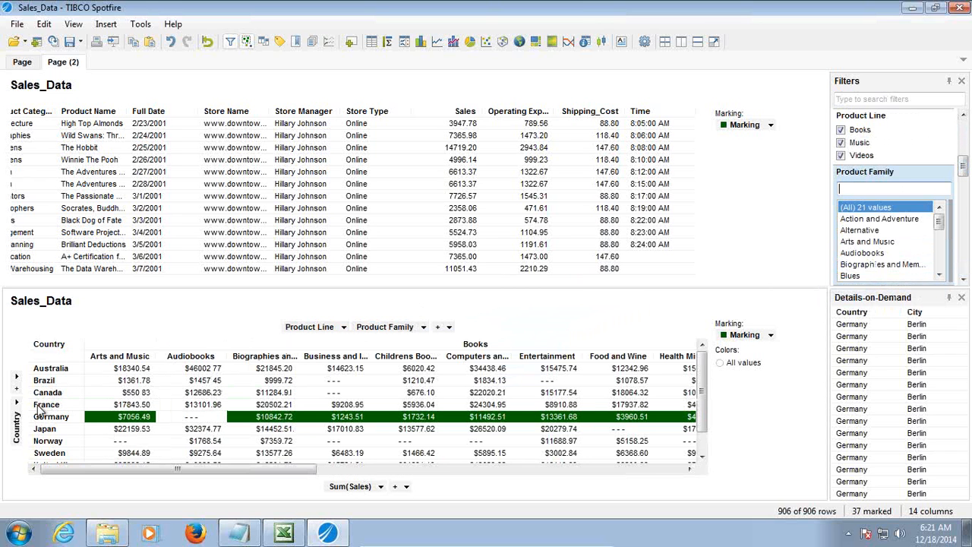
drag(966, 167, 968, 215)
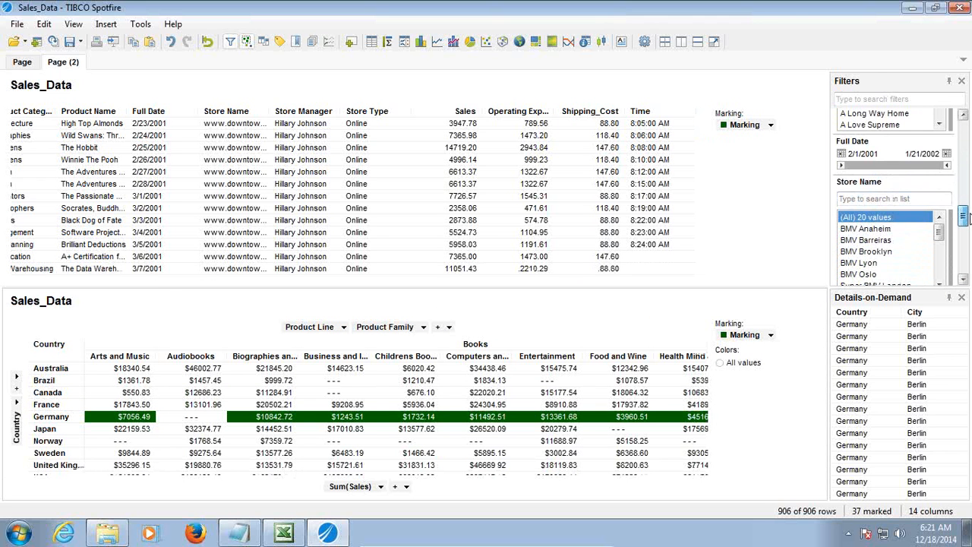
drag(881, 189, 17, 394)
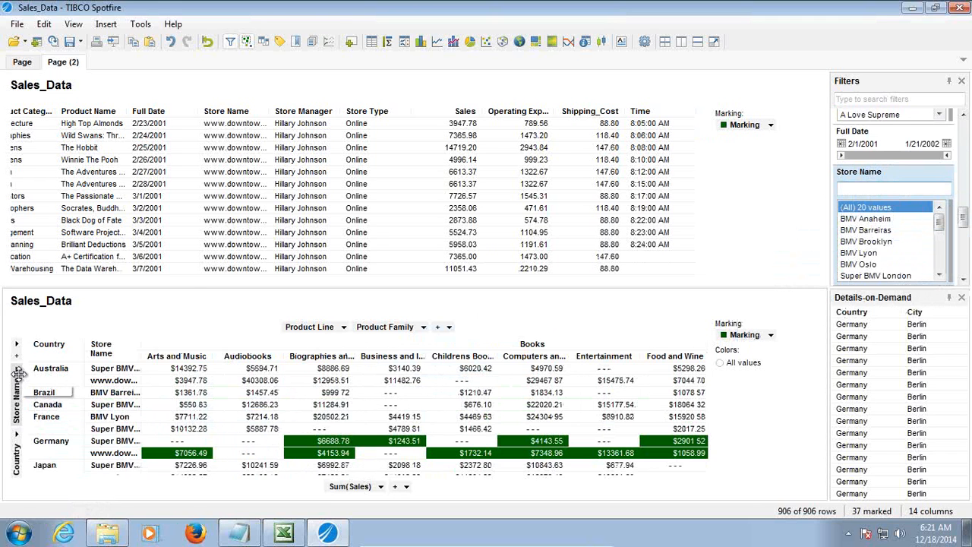
Remove Store Name from the cross table's vertical axis and Product Family from its horizontal axis.
click(16, 380)
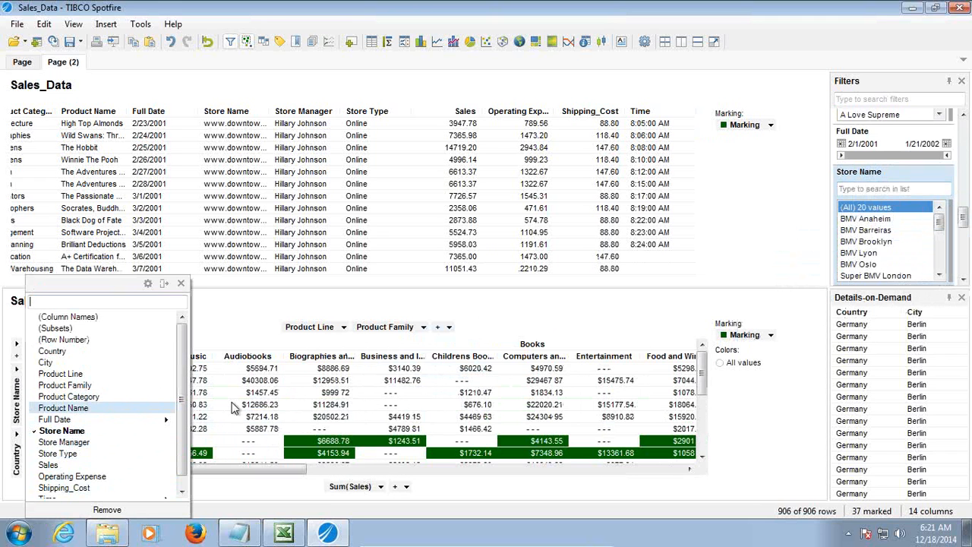
scroll(234, 409, down, 1)
scroll(107, 456, down, 1)
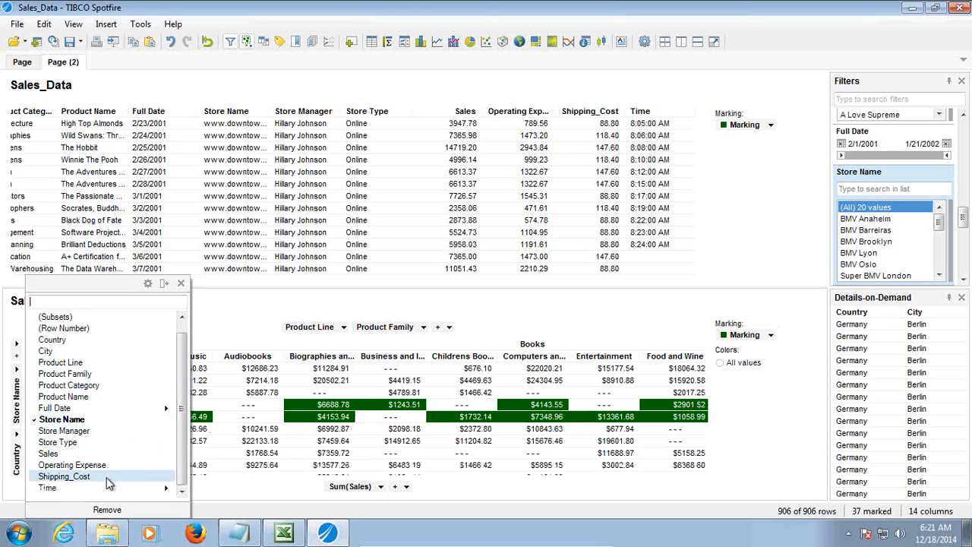
click(107, 510)
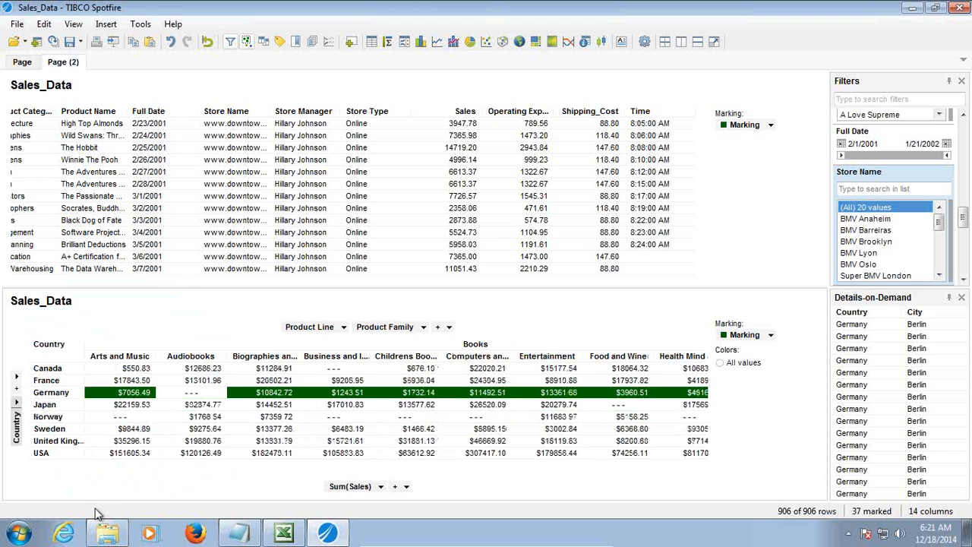
click(423, 327)
click(387, 374)
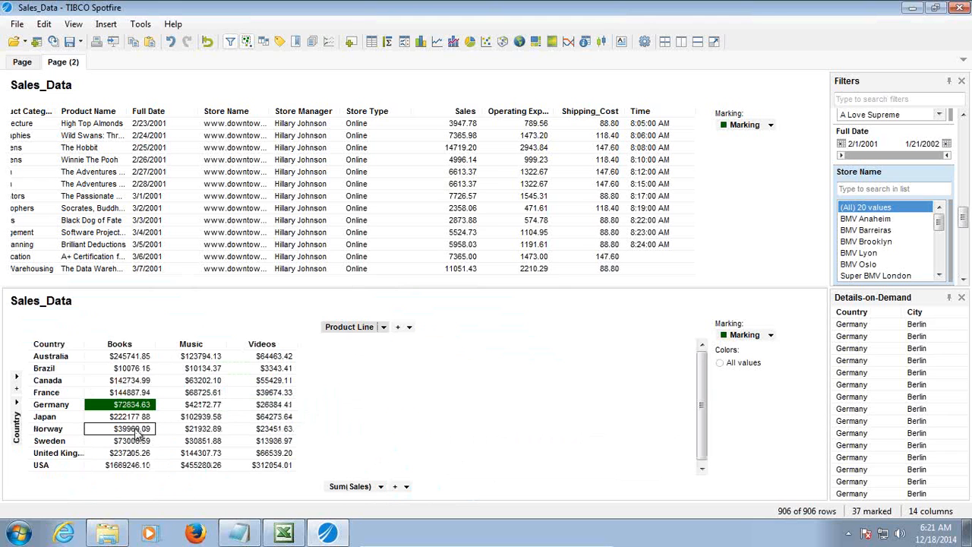
Mark Canada's Books value and change the cross table's Sales aggregation to Avg (Average).
click(126, 380)
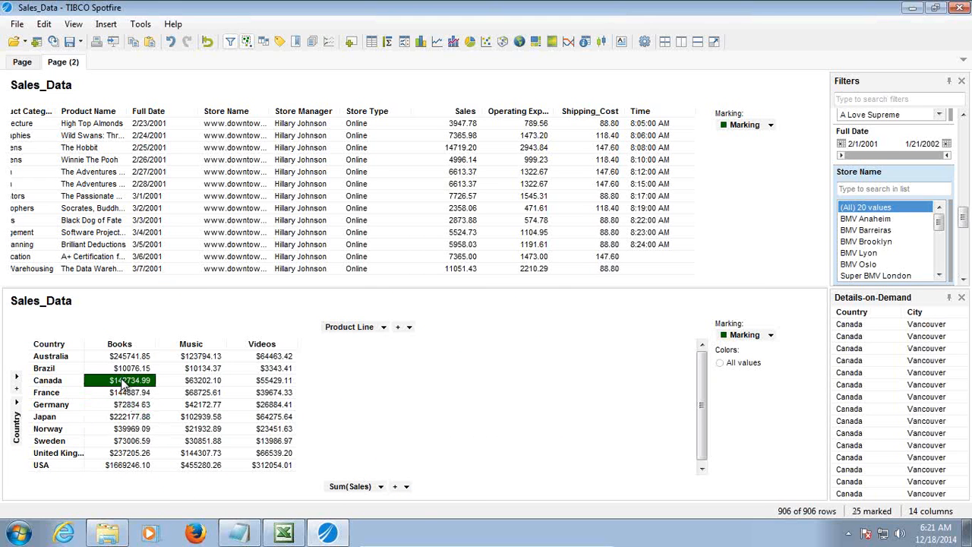
click(380, 487)
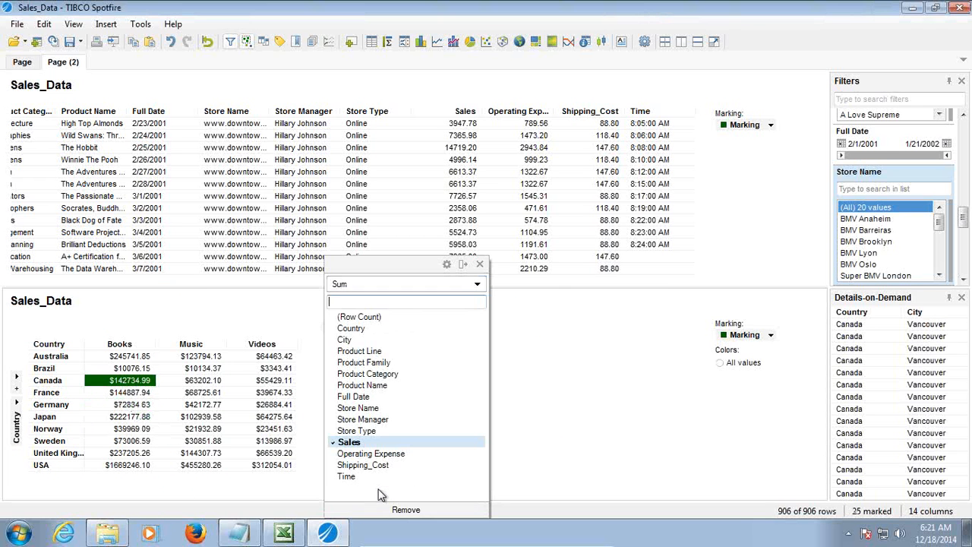
click(470, 280)
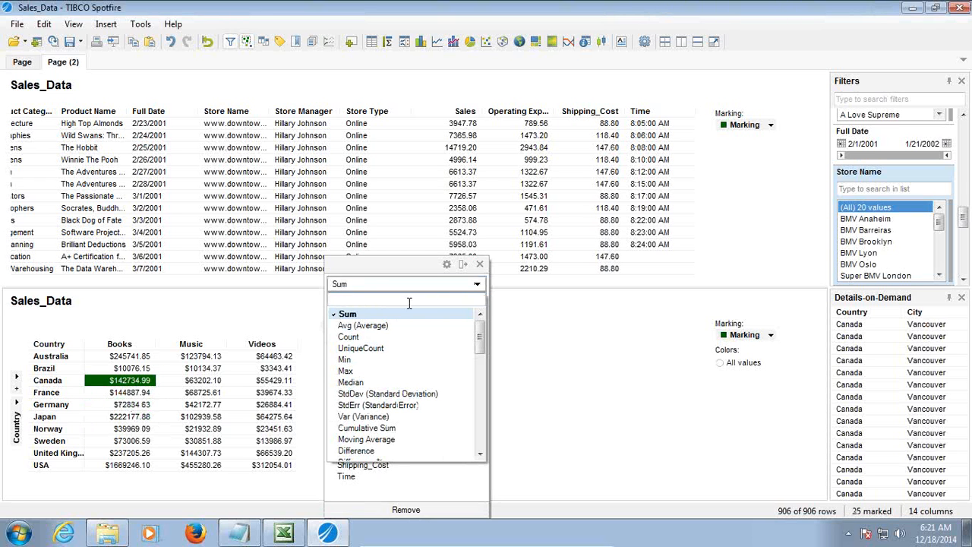
click(351, 326)
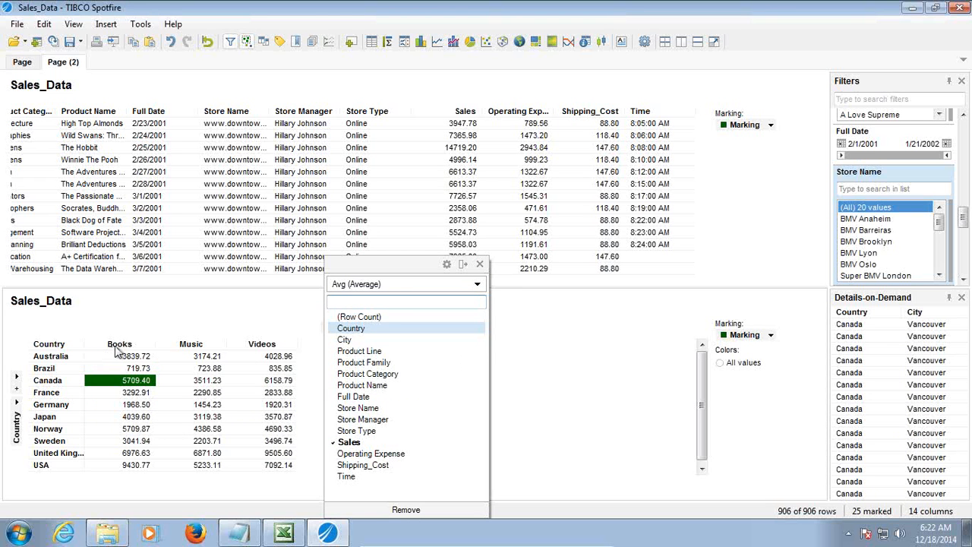
Apply the Currency format to the average Sales values in the cross table.
right_click(137, 386)
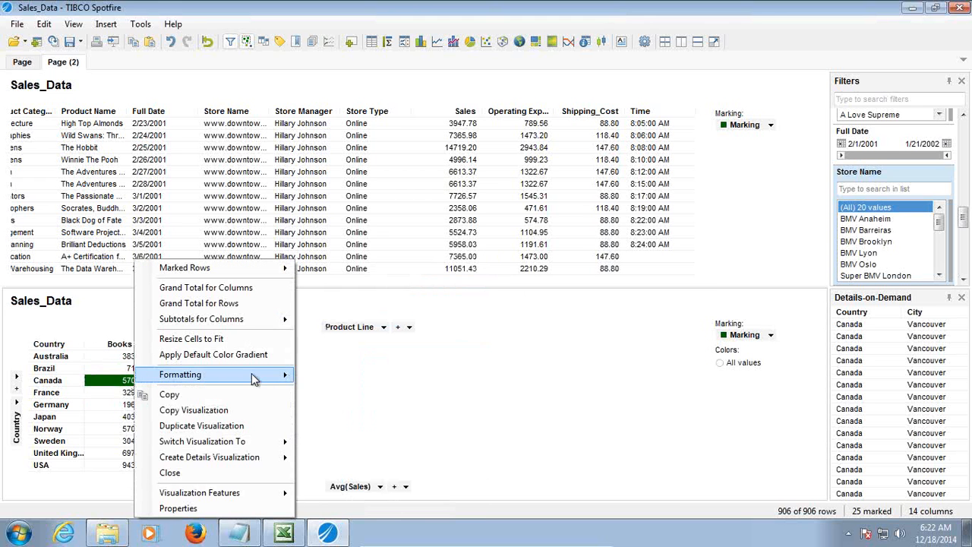
mouse_move(260, 377)
click(334, 408)
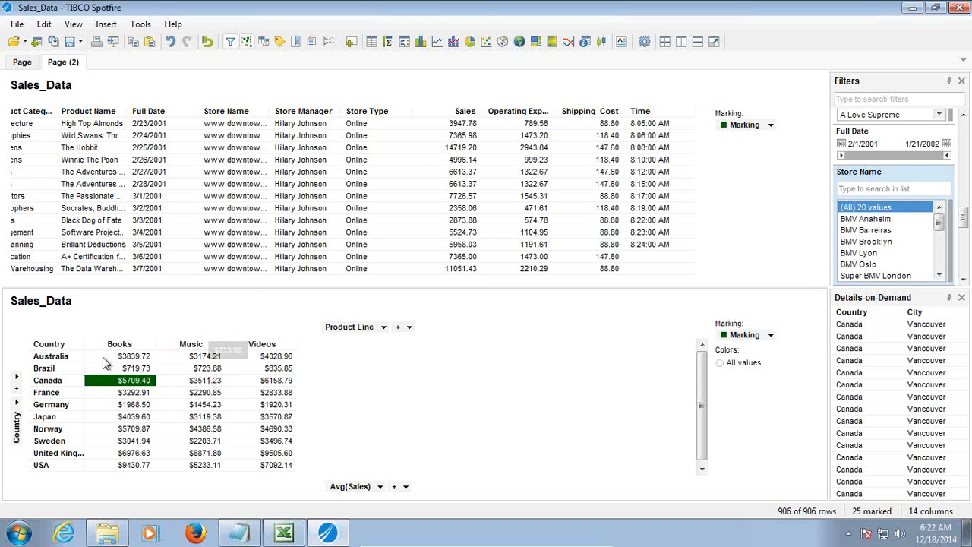
Show grand totals for both columns and rows in the cross table.
click(48, 358)
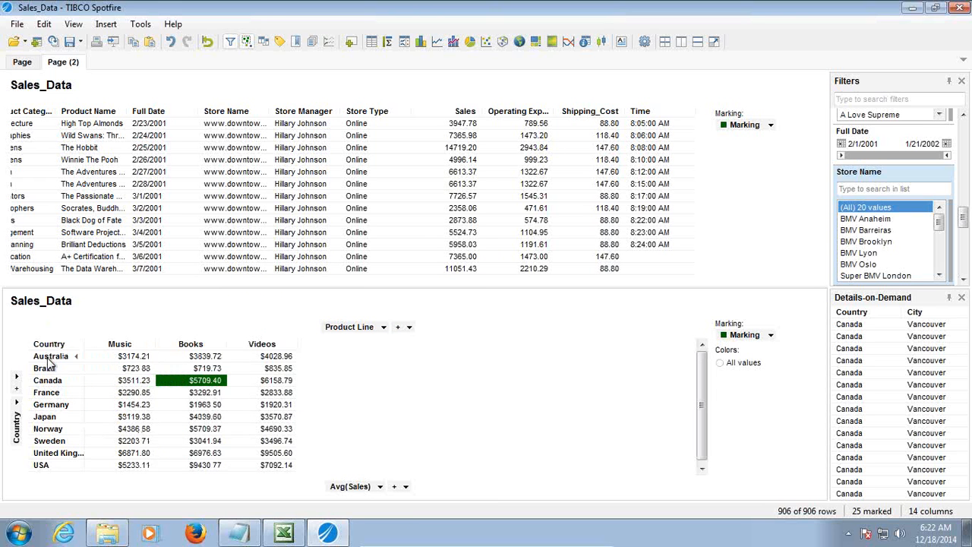
right_click(50, 362)
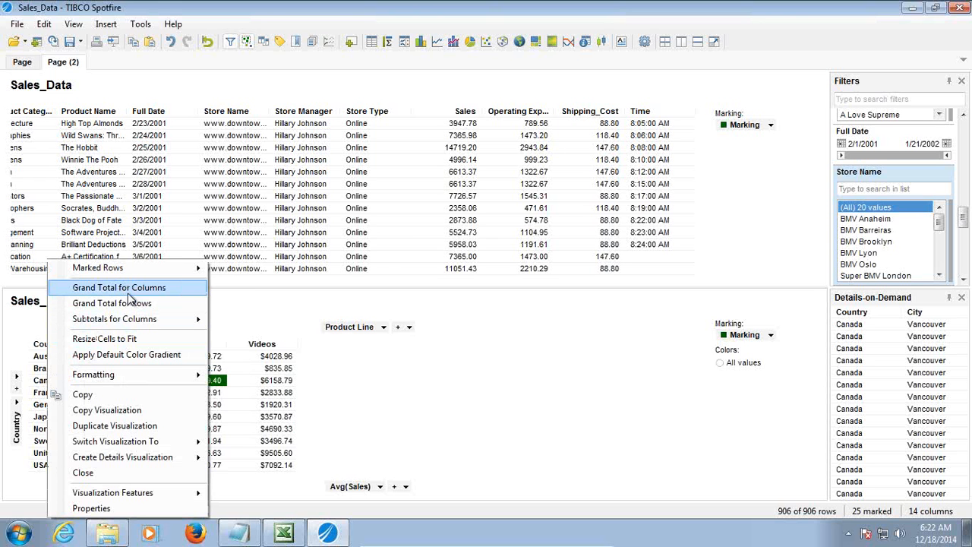
click(128, 292)
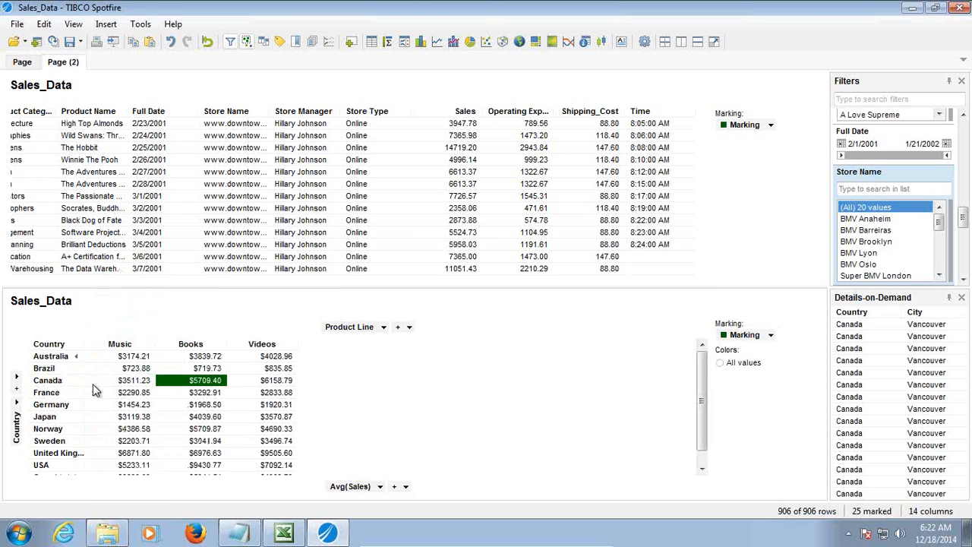
drag(707, 413, 616, 451)
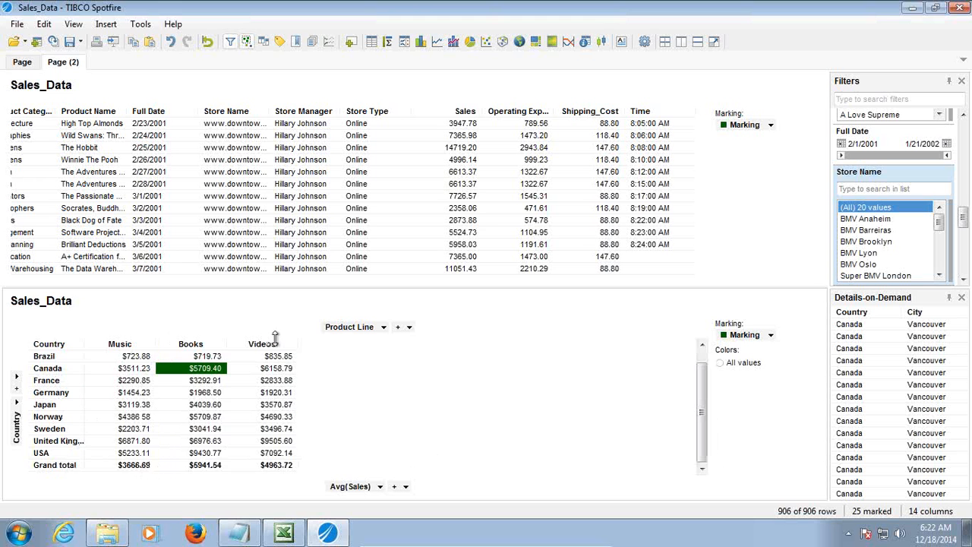
right_click(66, 398)
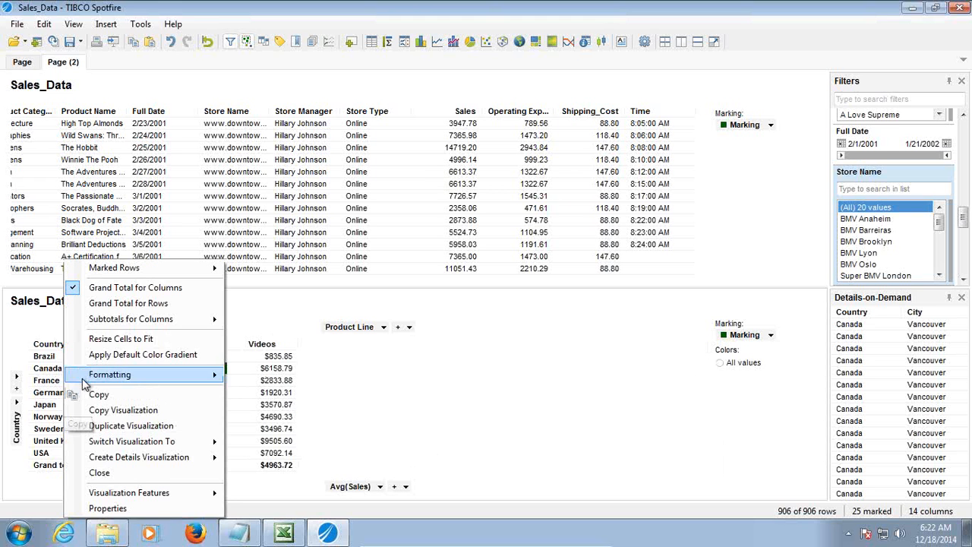
click(125, 303)
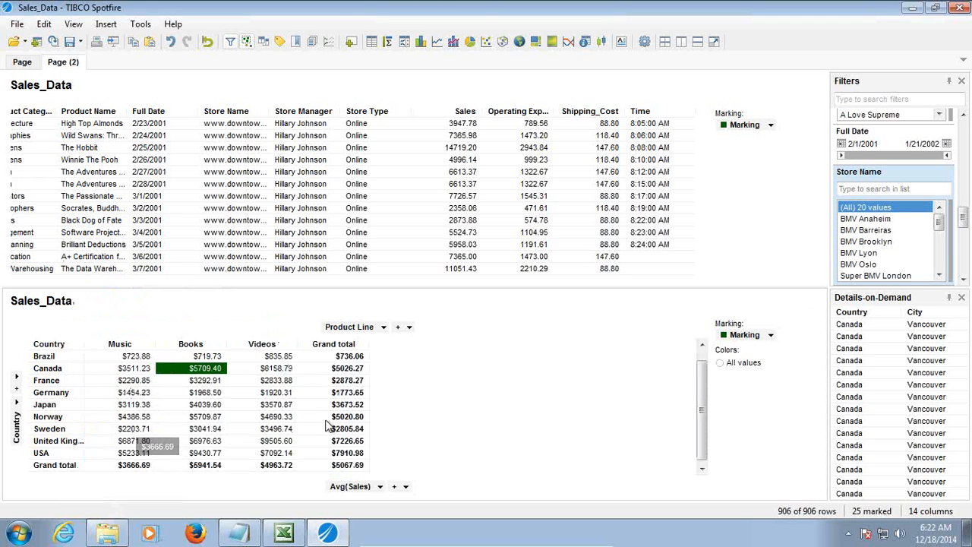
click(144, 370)
right_click(145, 373)
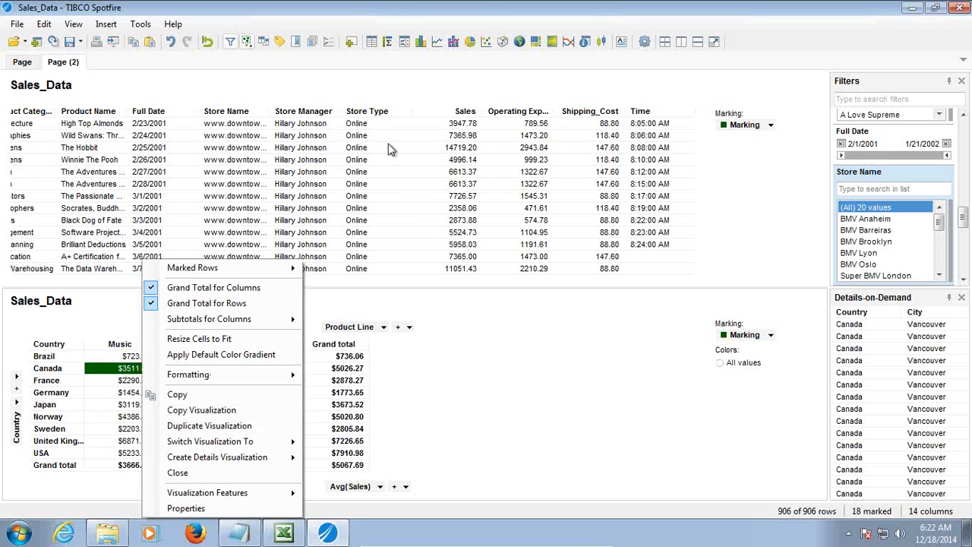
click(370, 9)
Add City to the cross table's vertical axis and show subtotals for columns by Country.
drag(964, 215, 964, 145)
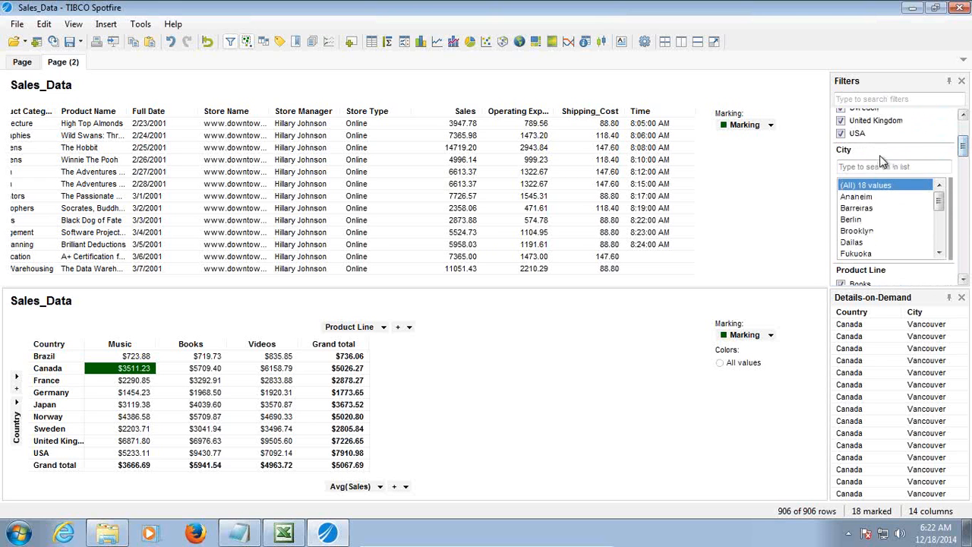
drag(881, 161, 16, 395)
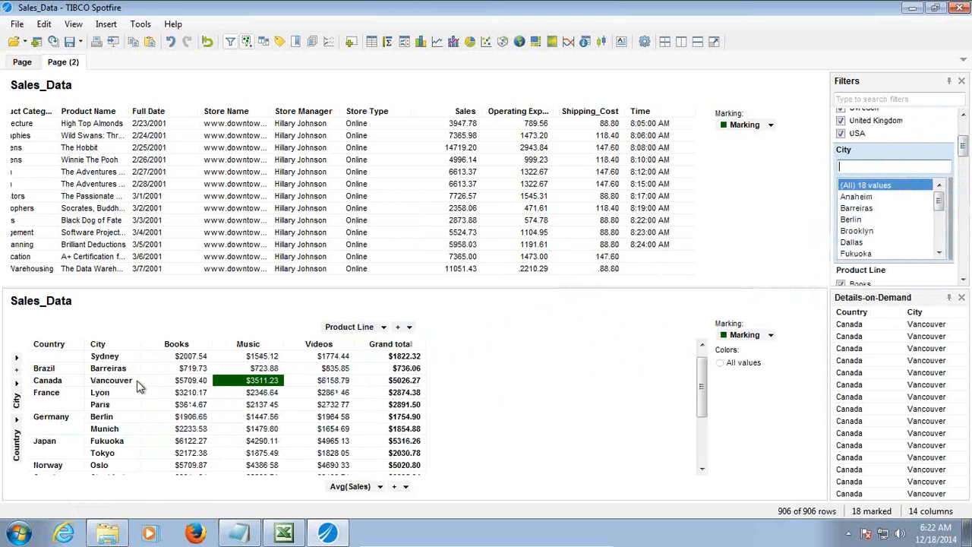
right_click(114, 372)
mouse_move(266, 320)
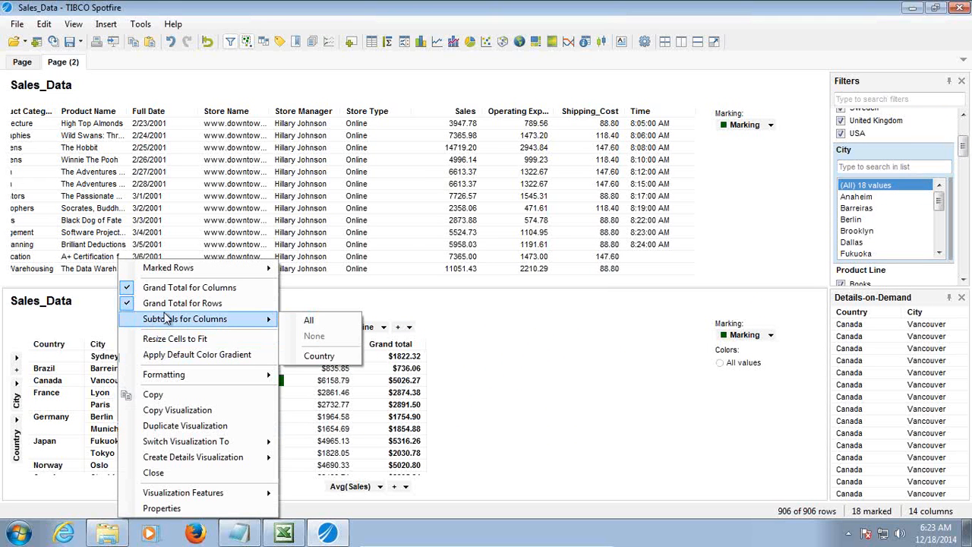
click(316, 356)
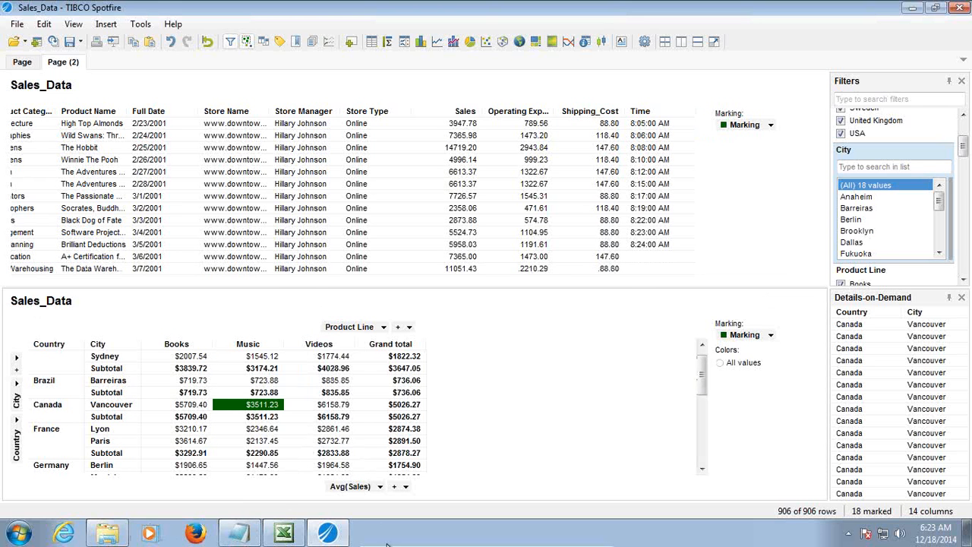
mouse_move(482, 538)
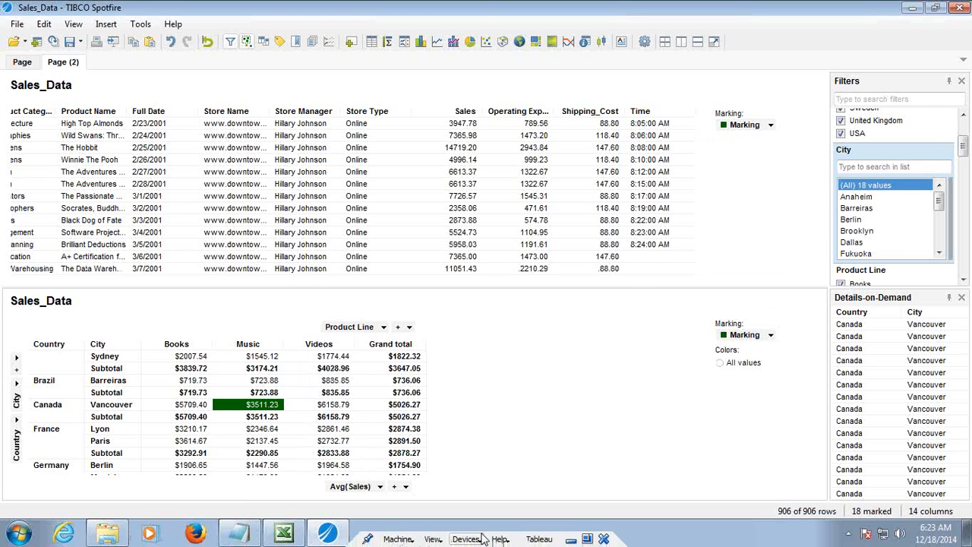
click(572, 539)
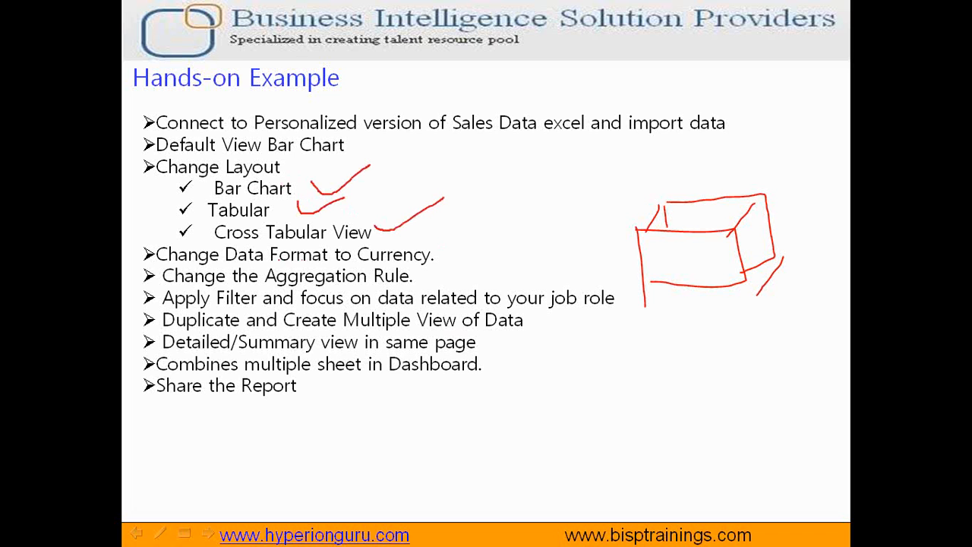
drag(342, 263, 433, 262)
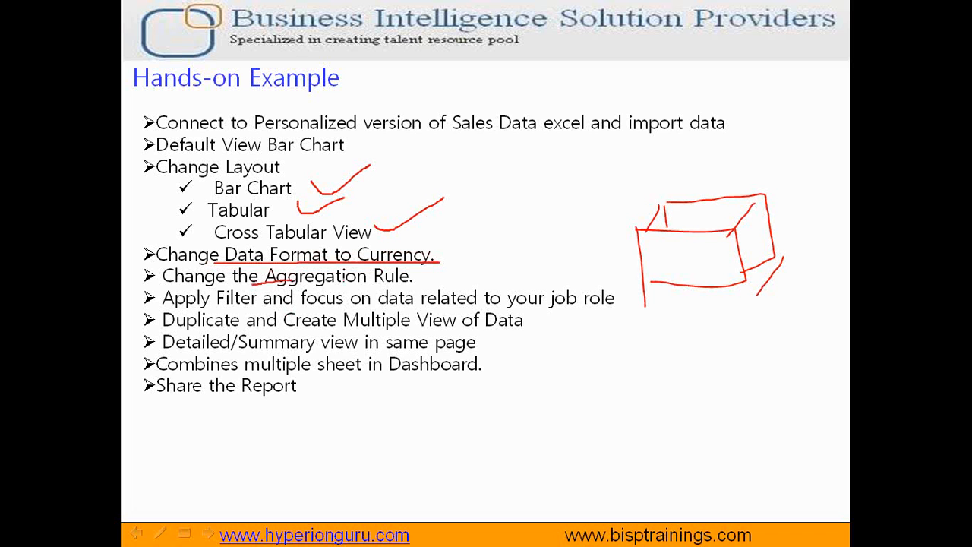
drag(346, 278, 400, 281)
mouse_move(262, 302)
mouse_down()
mouse_move(541, 315)
mouse_move(629, 307)
mouse_up()
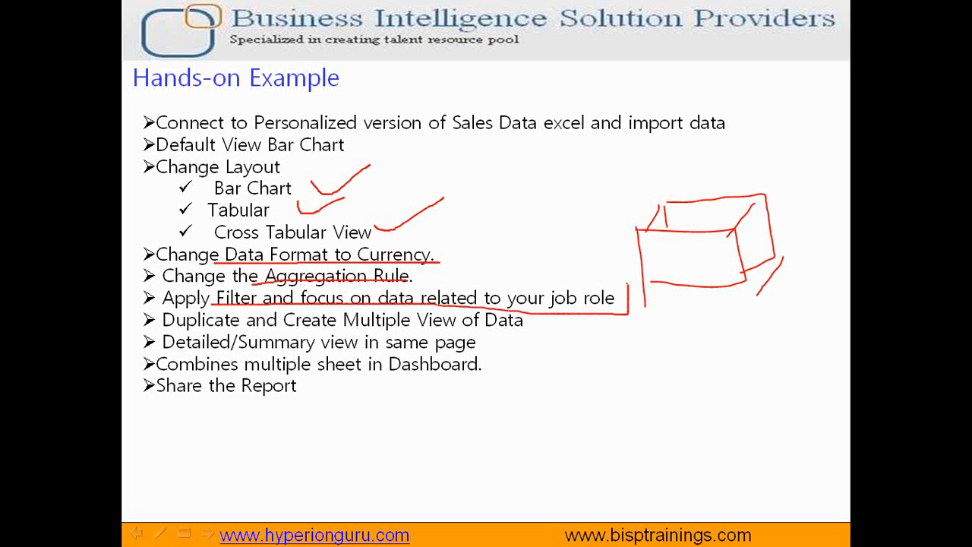
drag(172, 334, 456, 320)
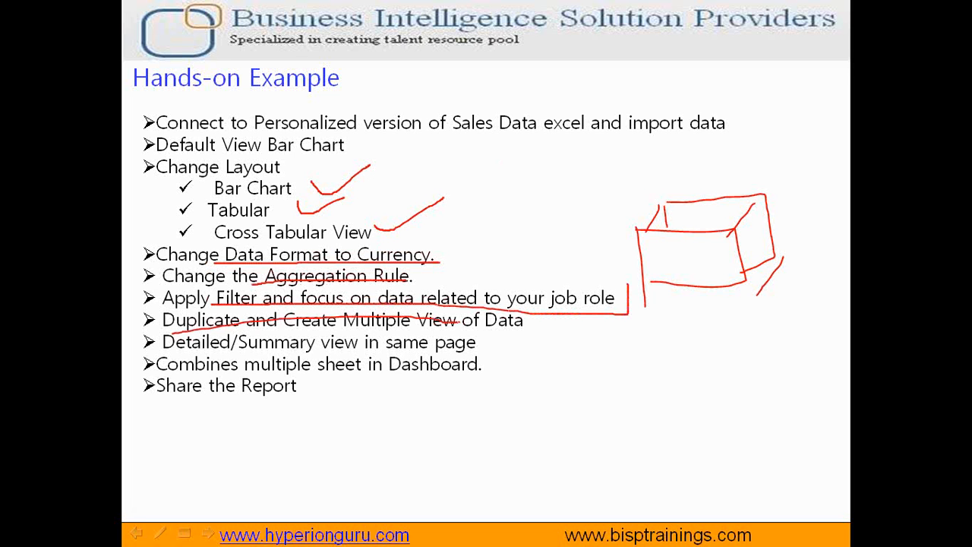
key(super)
click(328, 534)
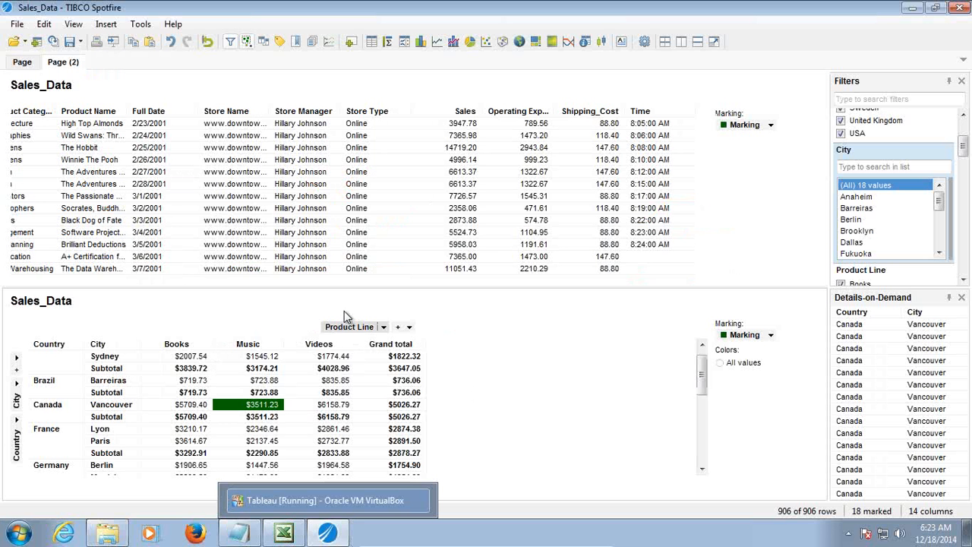
Add a new page with a table of Sales_Data and duplicate that table visualization.
click(351, 41)
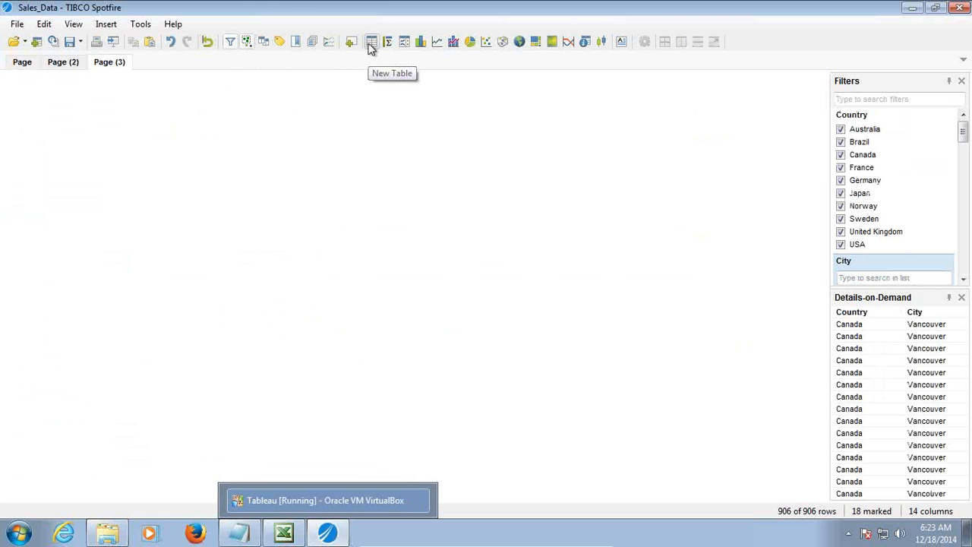
click(372, 41)
right_click(42, 196)
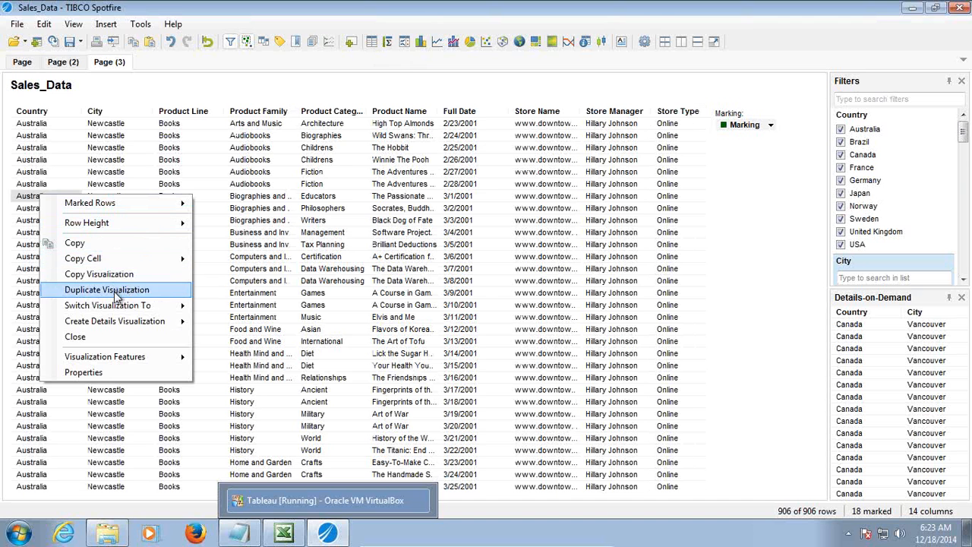
click(114, 290)
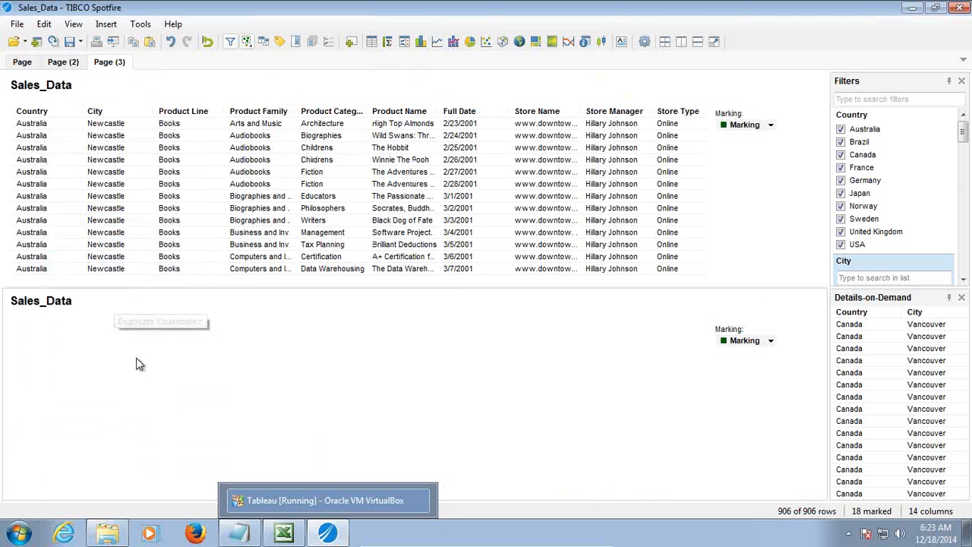
Switch the lower duplicate table to a line chart.
right_click(158, 361)
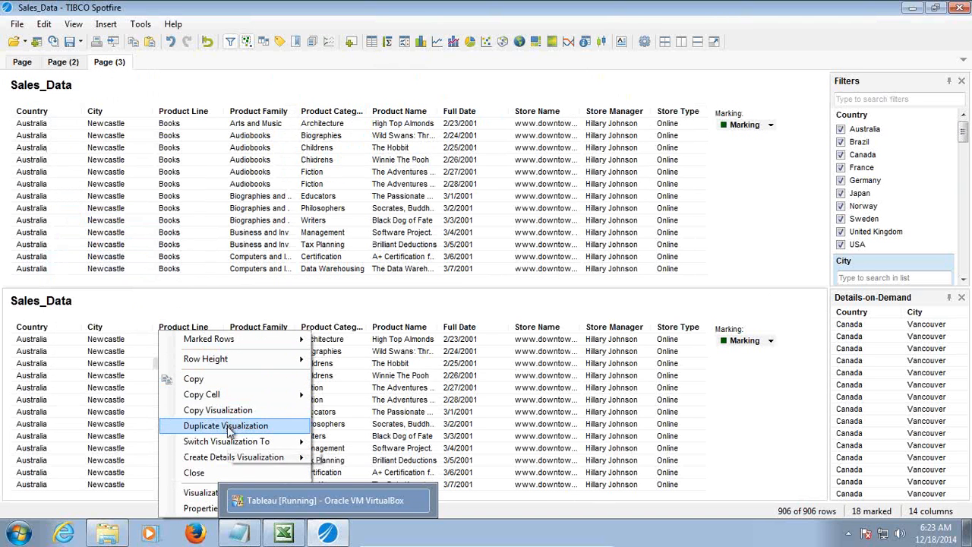
mouse_move(235, 442)
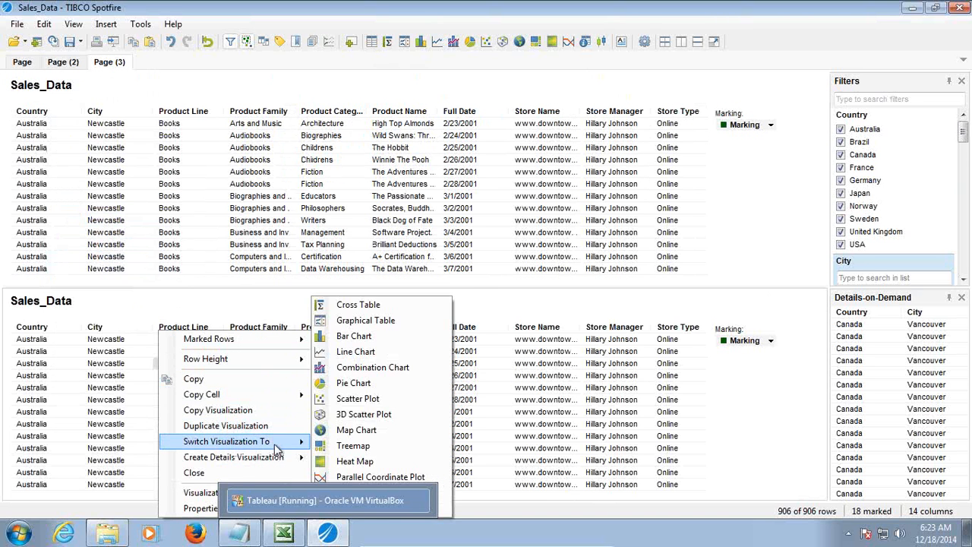
click(384, 352)
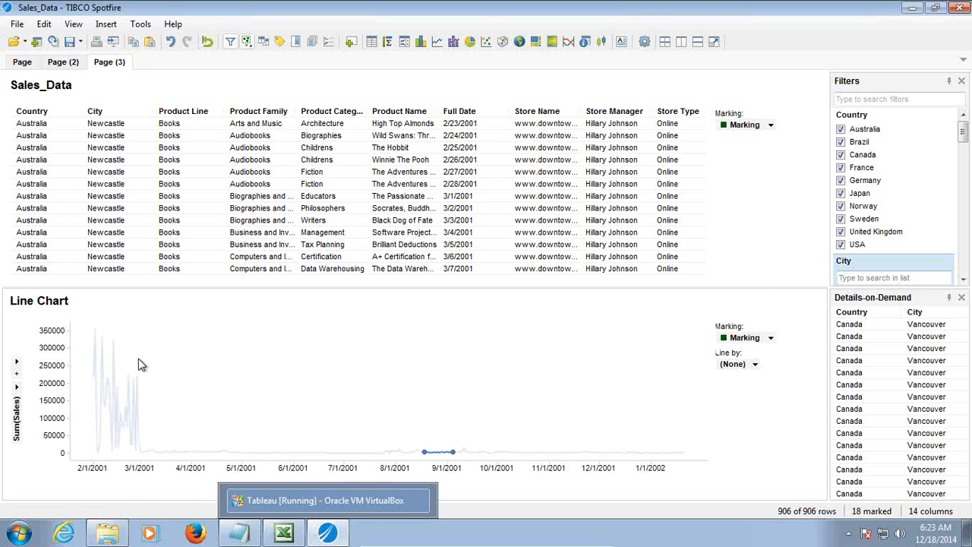
Turn a duplicate of the upper Sales_Data table into a bar chart and arrange the page's visualizations evenly.
right_click(148, 224)
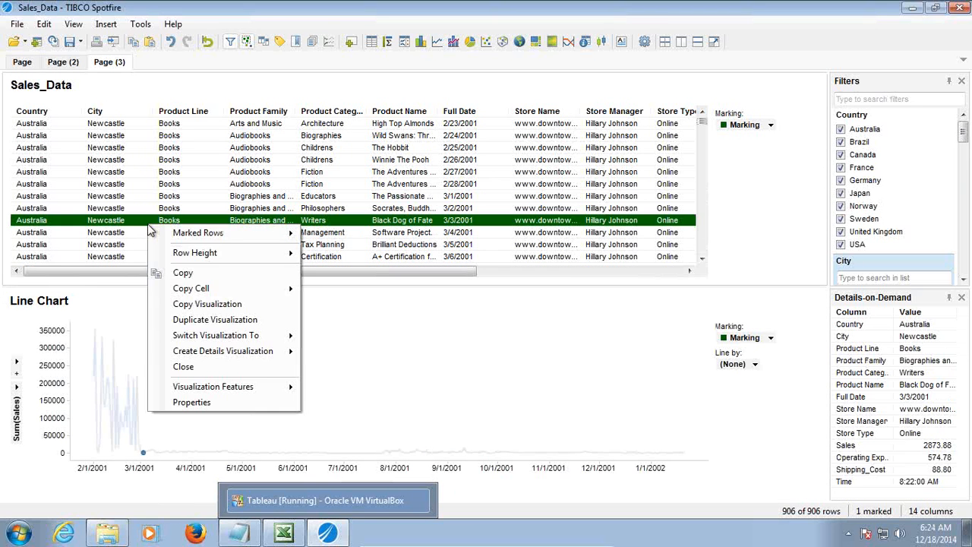
click(217, 320)
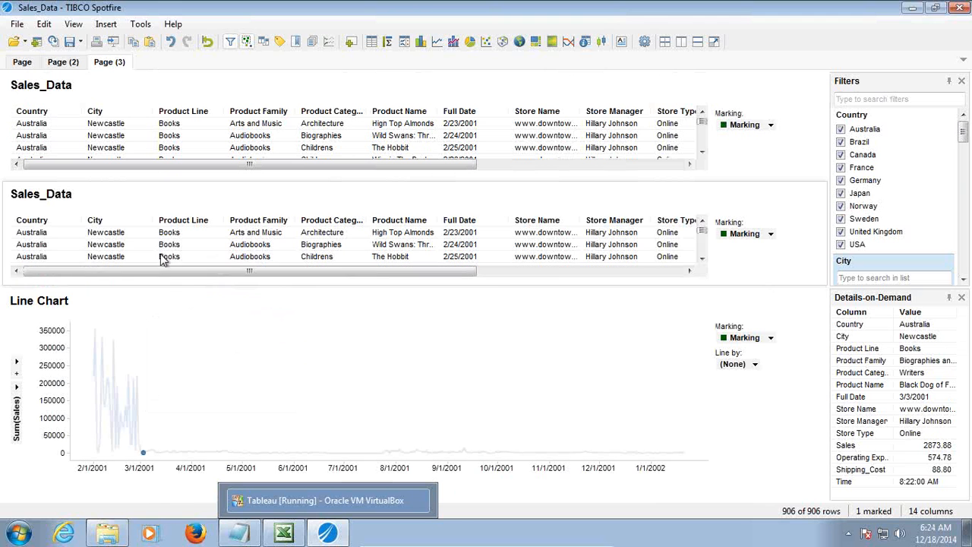
right_click(157, 254)
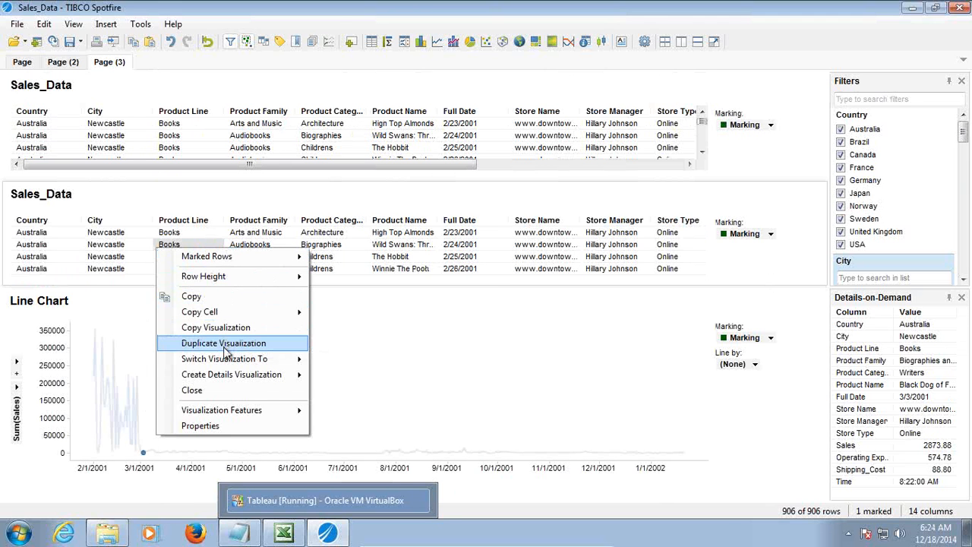
mouse_move(228, 359)
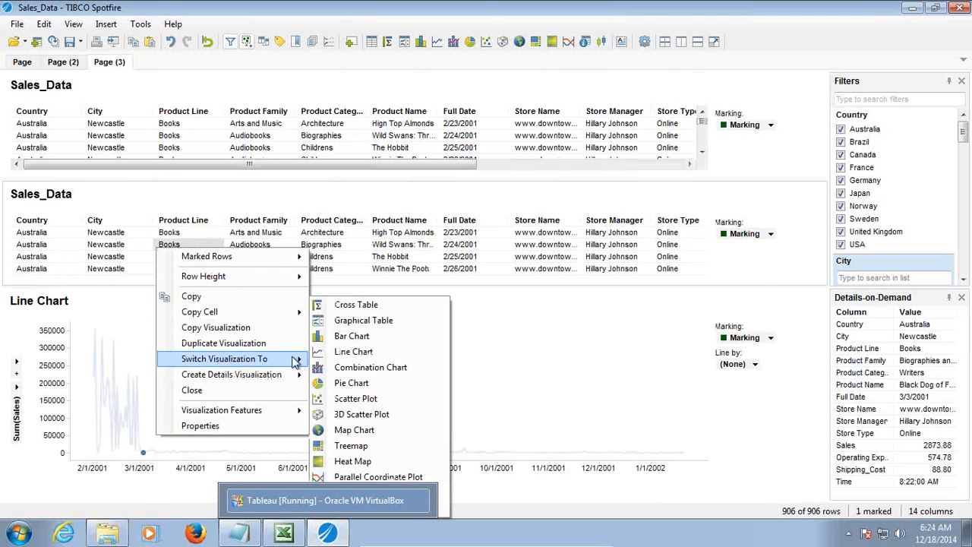
click(351, 337)
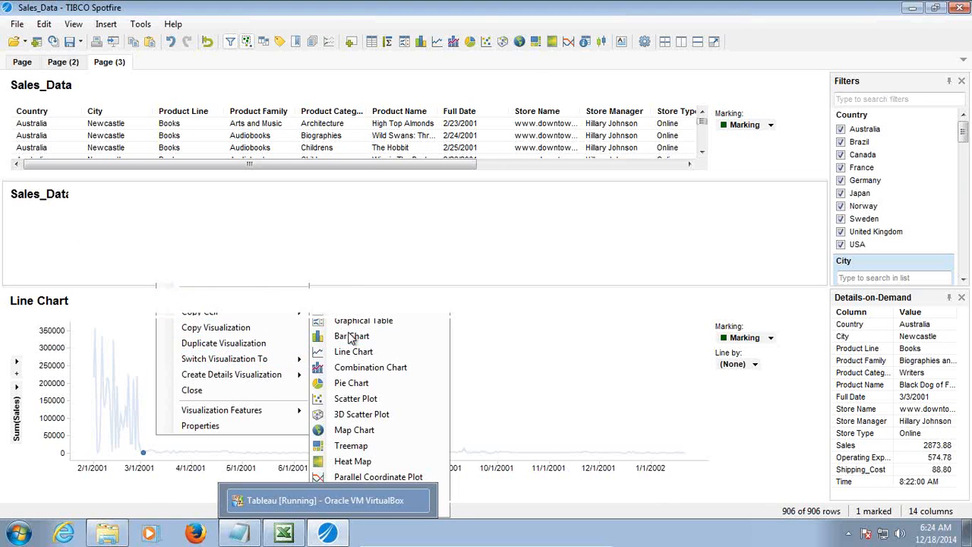
click(662, 42)
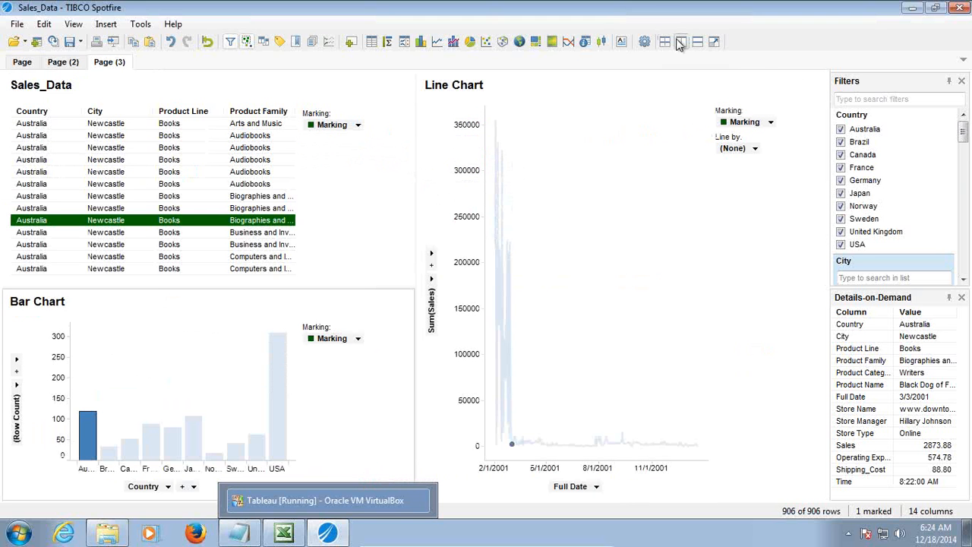
Mark the USA, Japan, Australia, France and again the USA bars to examine the linked data in the table and line chart.
click(283, 379)
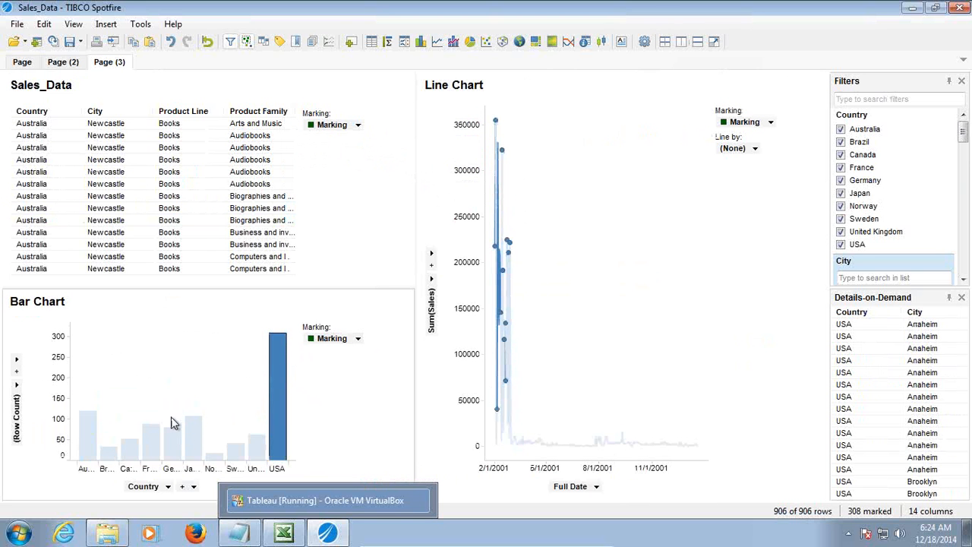
click(190, 433)
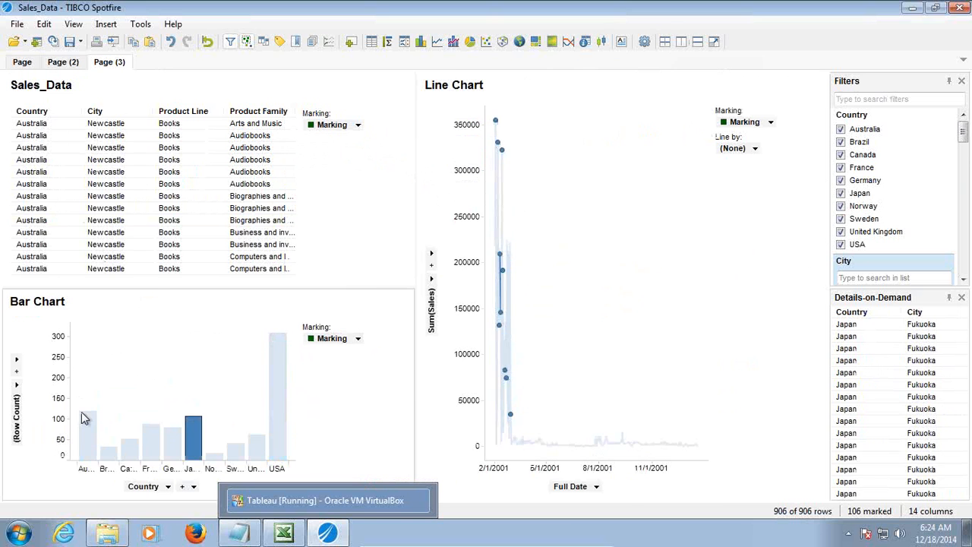
click(88, 435)
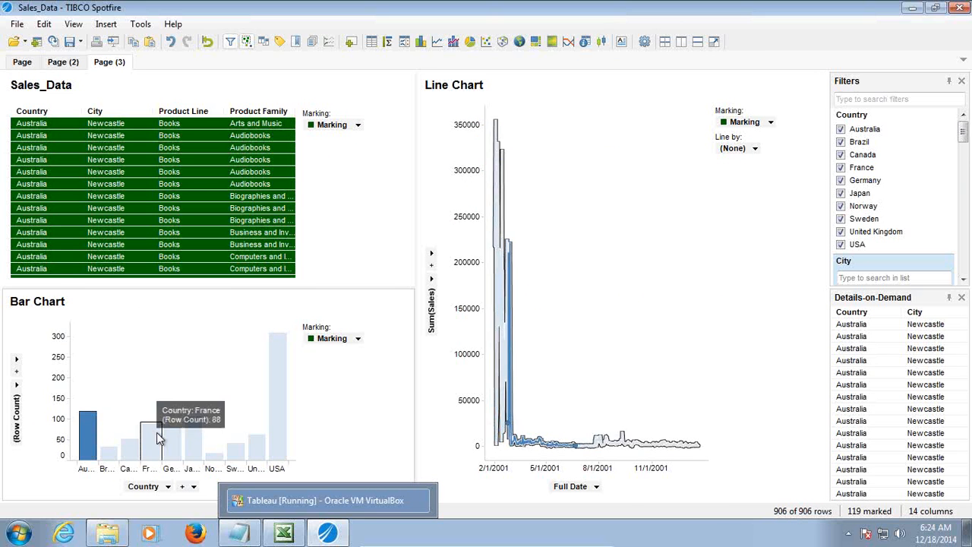
click(156, 432)
click(276, 418)
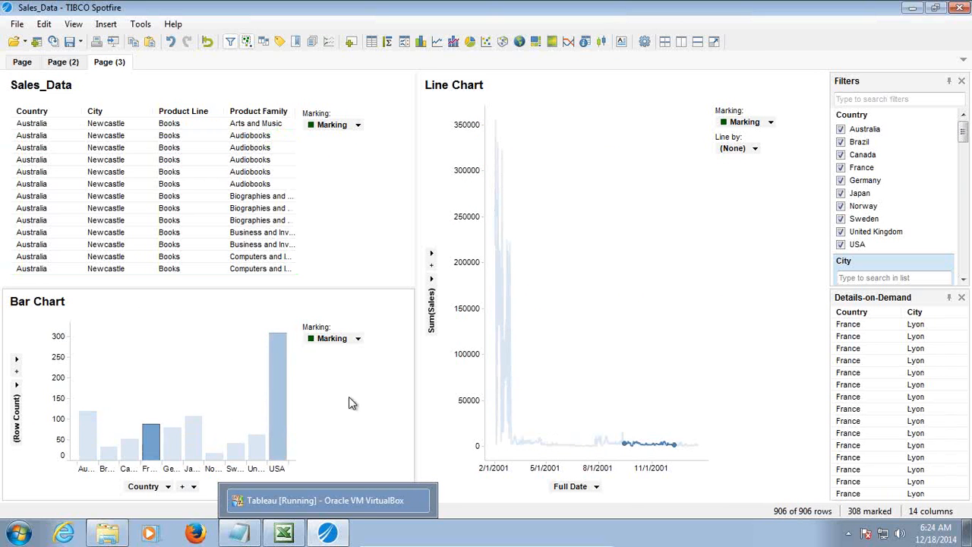
Set the line chart's horizontal axis to Product Line.
click(598, 487)
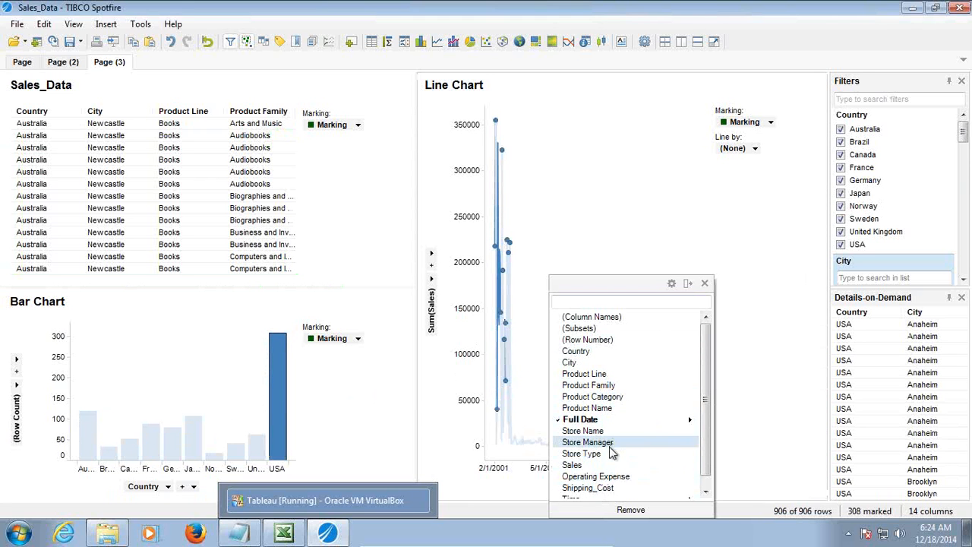
click(607, 375)
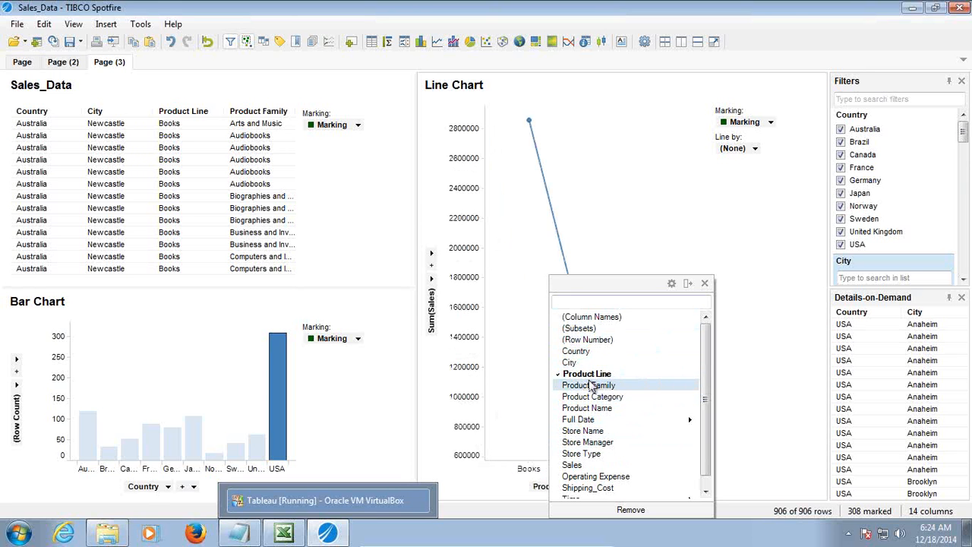
Clear the marked data and add Operating Expense beside Sales on the line chart's value axis.
click(623, 195)
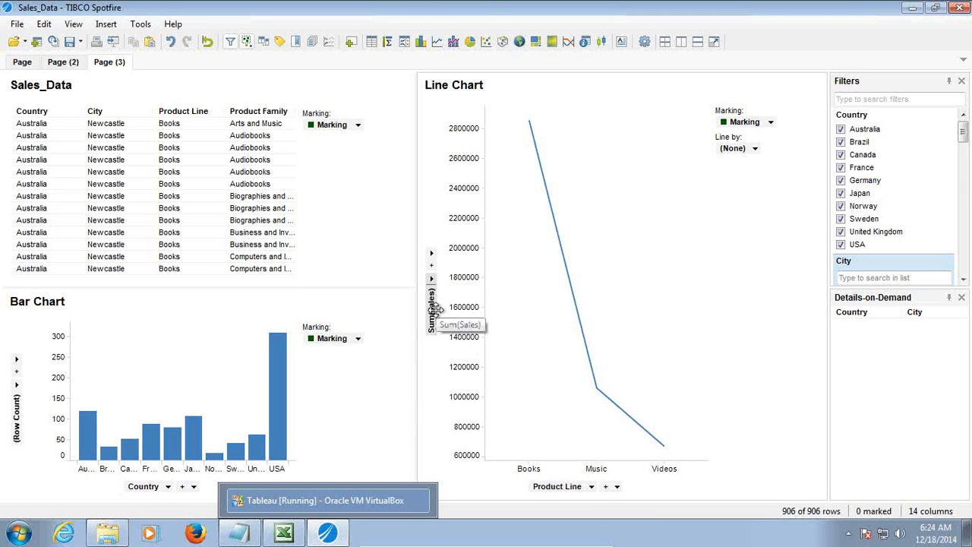
drag(964, 135, 964, 262)
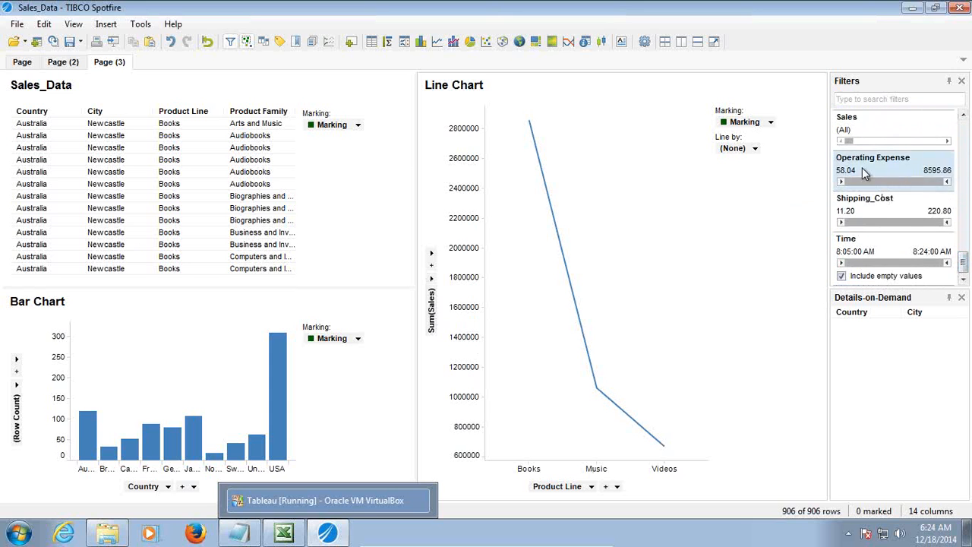
drag(854, 171, 430, 262)
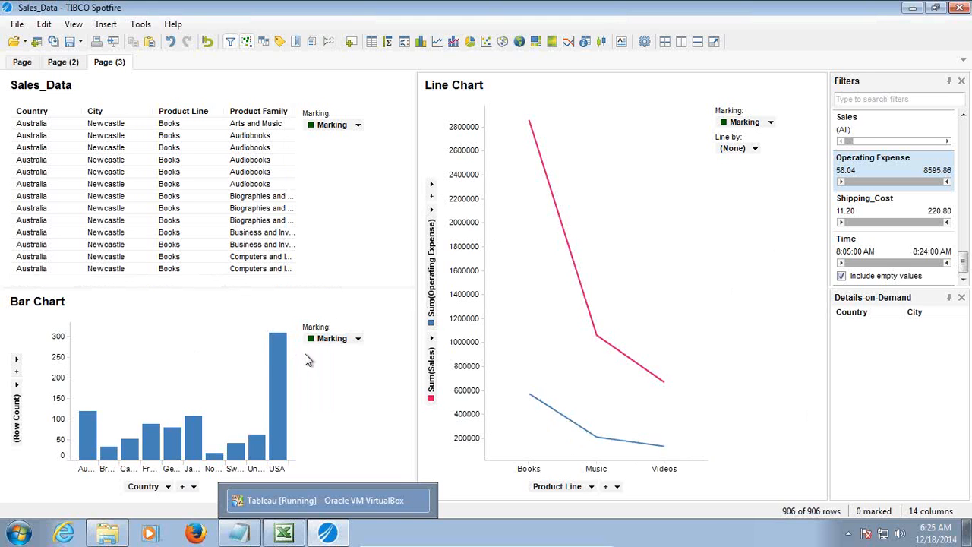
mouse_move(504, 536)
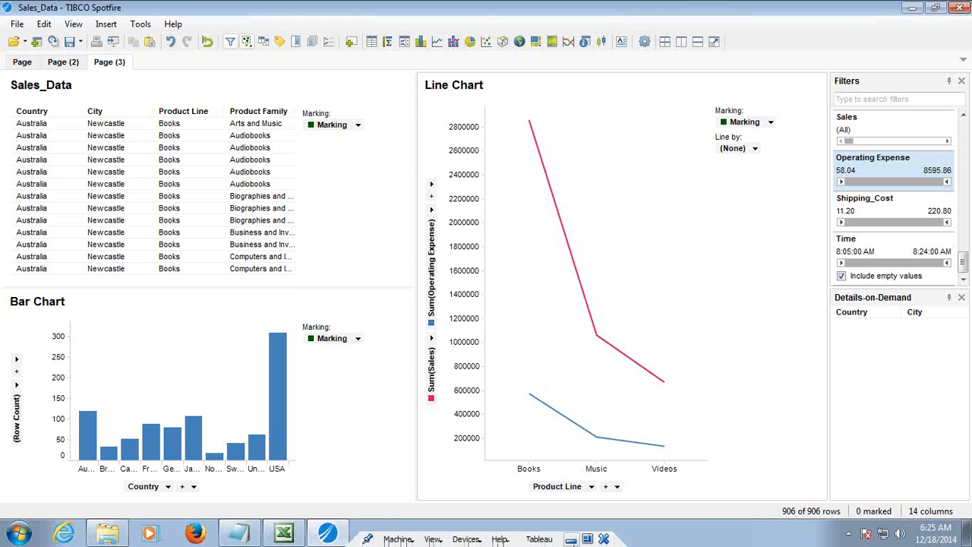
click(572, 540)
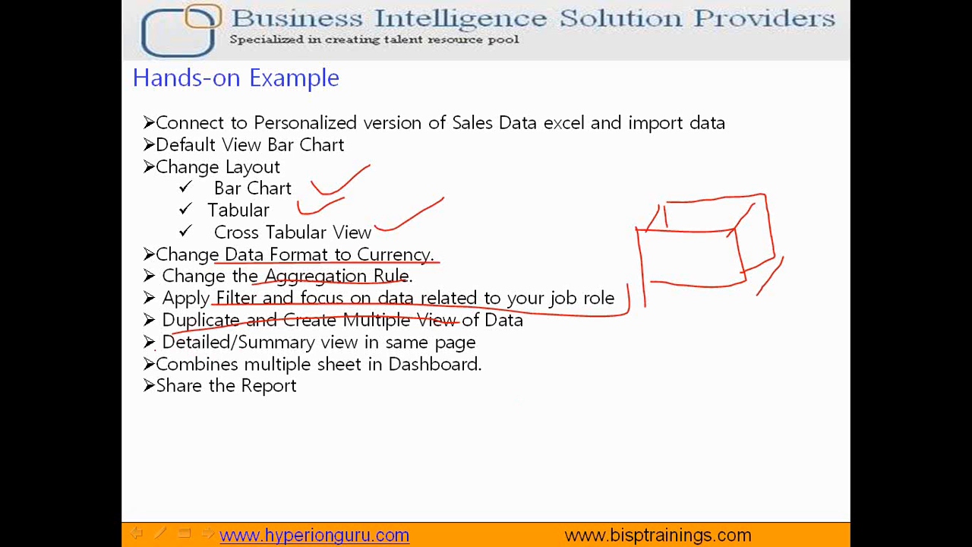
drag(174, 354, 326, 354)
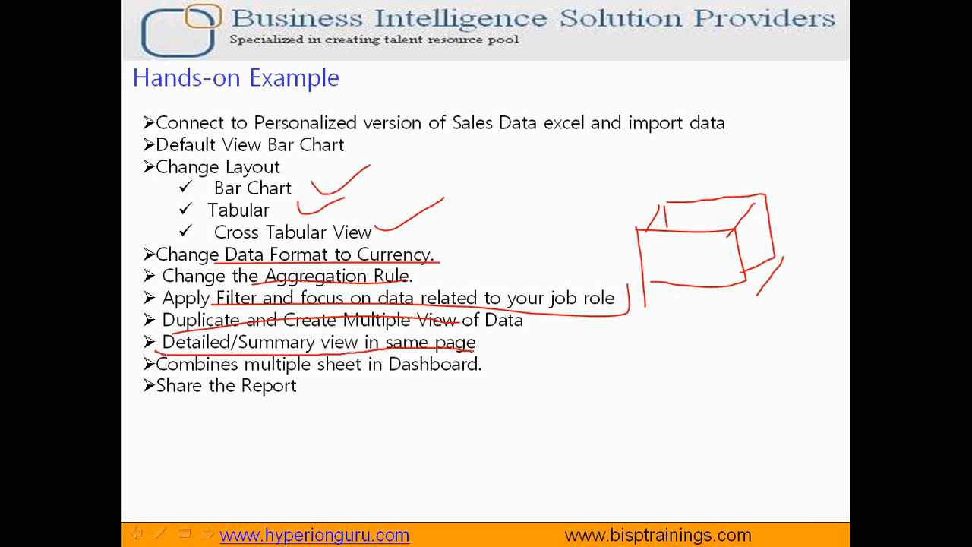
key(alt+Tab)
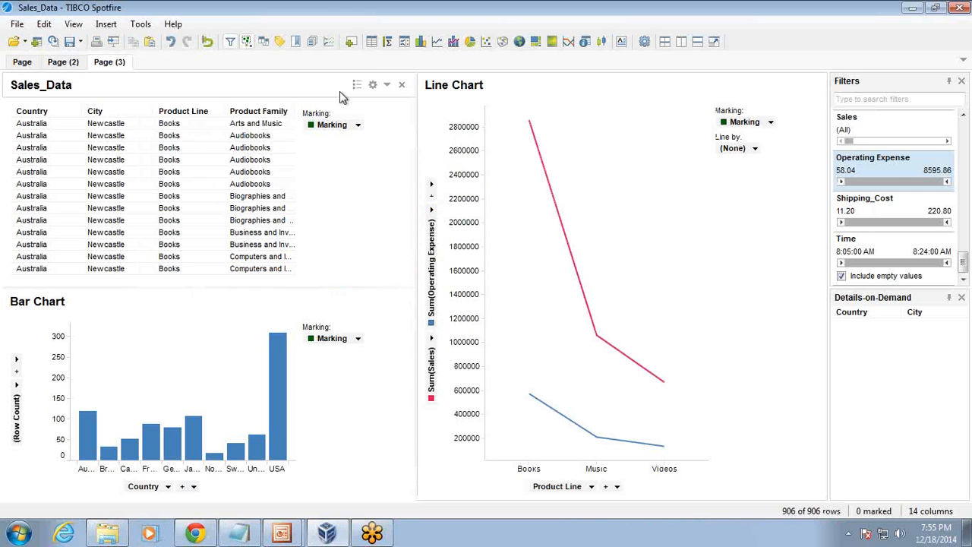
Add a new page with a Sales_Data table and switch that table to a bar chart.
click(351, 42)
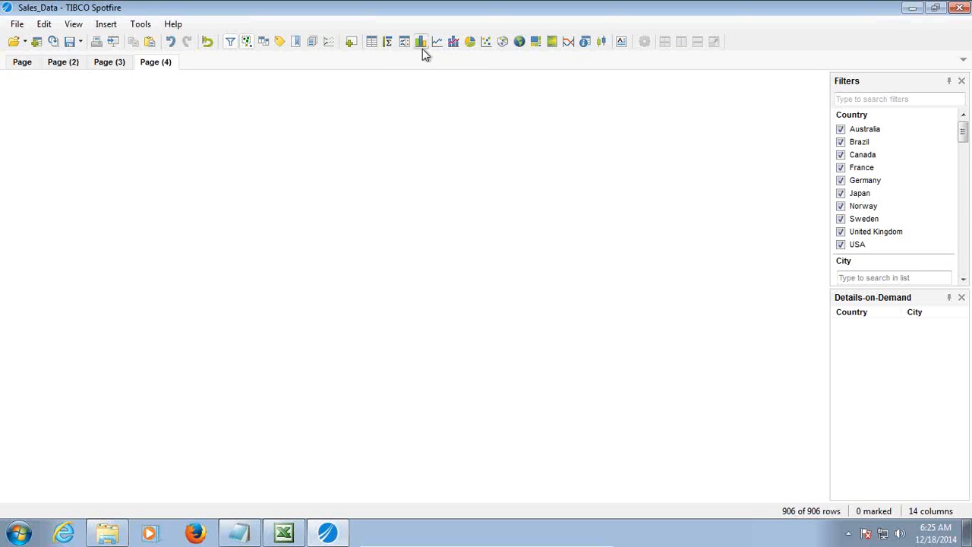
click(373, 42)
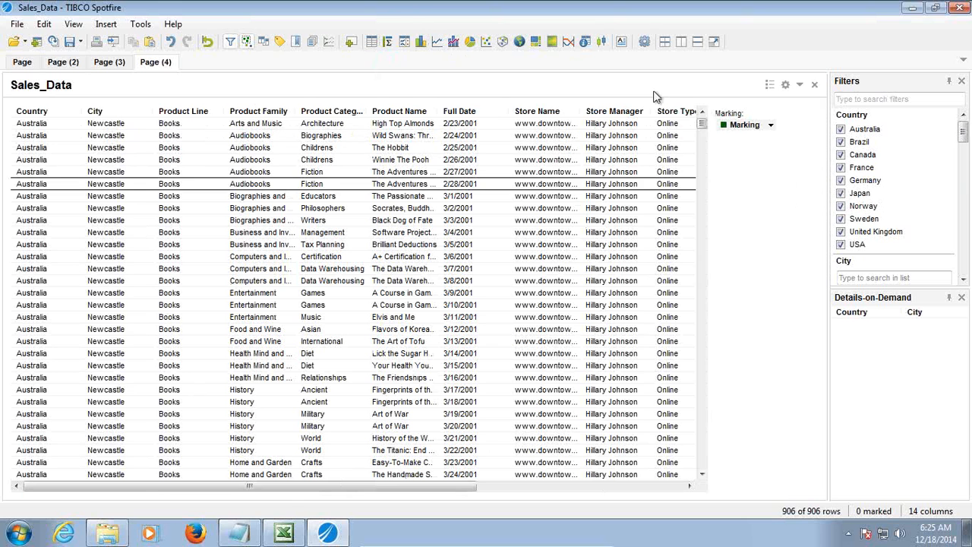
right_click(145, 211)
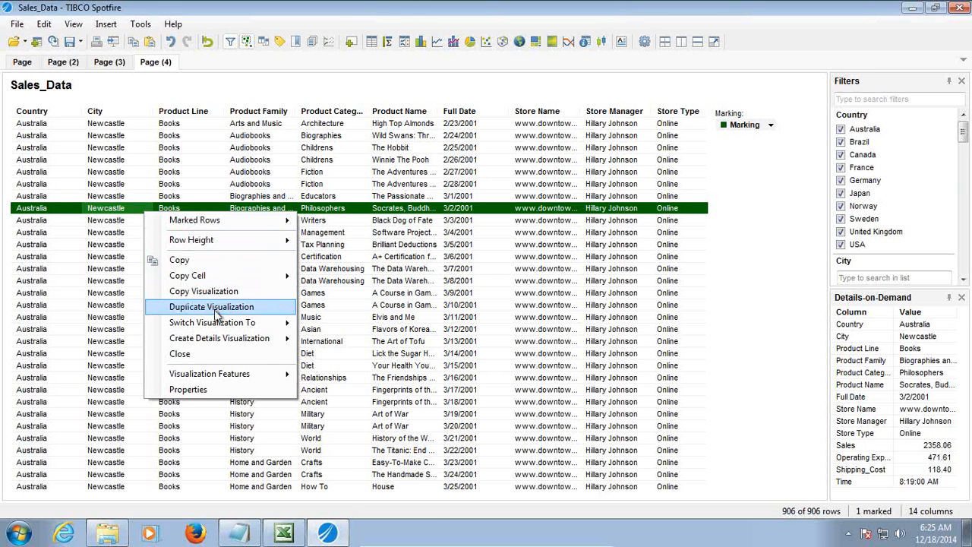
mouse_move(228, 323)
click(342, 336)
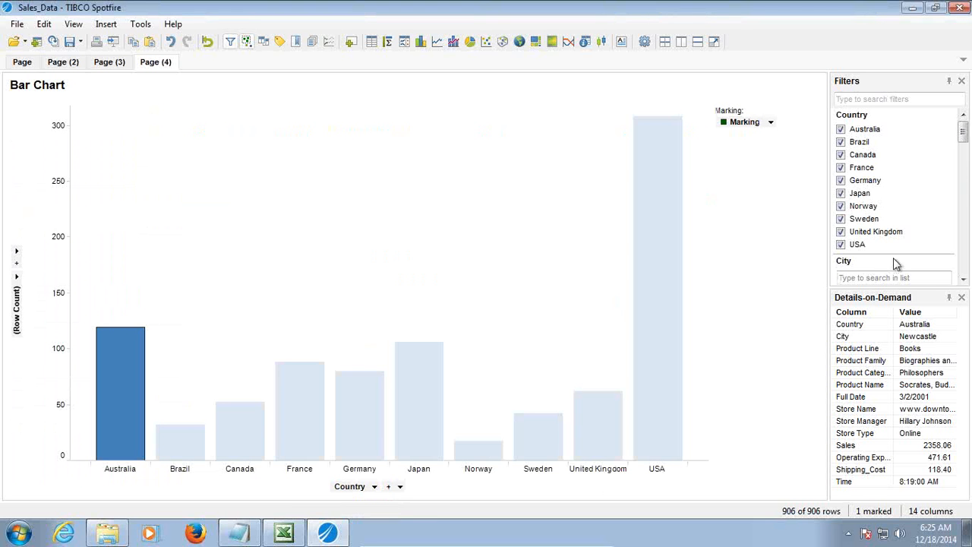
Put Sales on the bar chart's value axis and remove Row Count from it.
drag(963, 132, 970, 267)
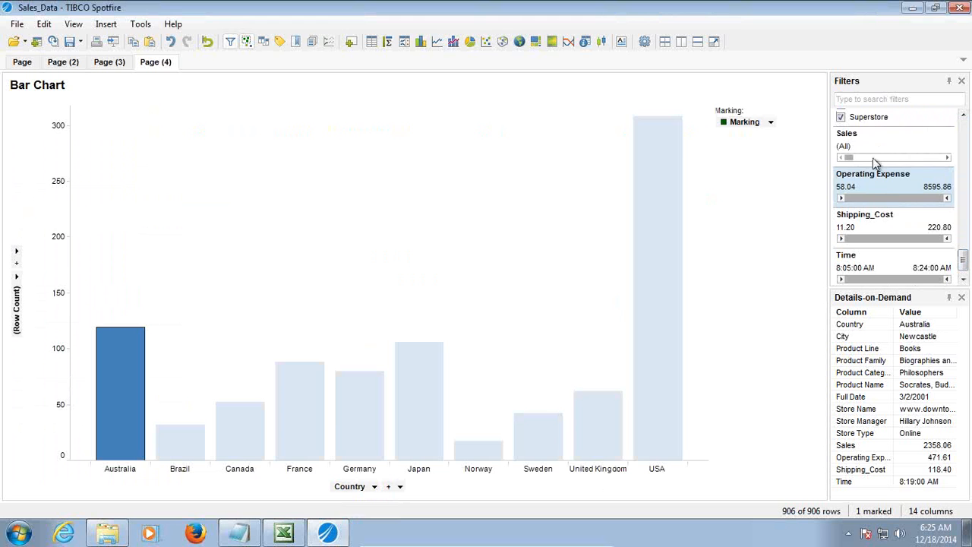
drag(873, 157, 21, 283)
click(16, 342)
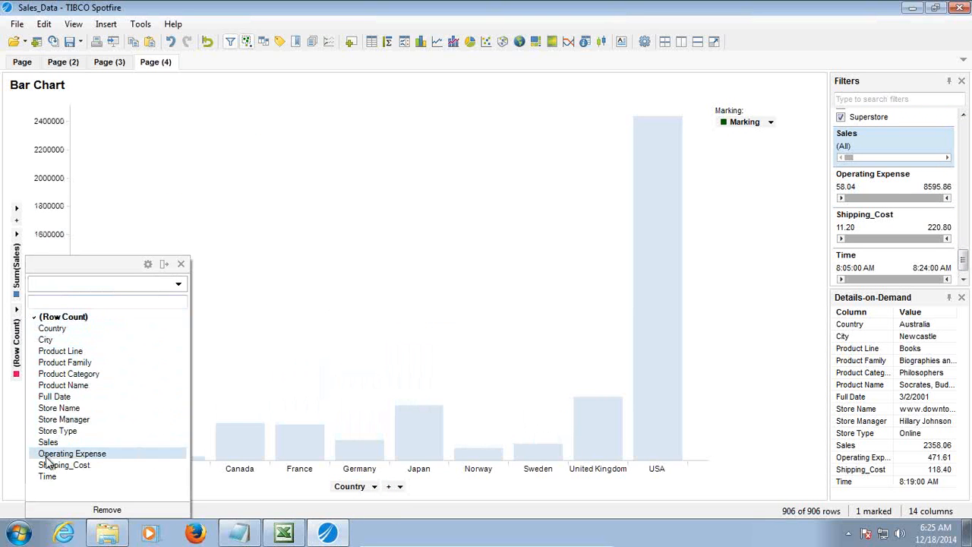
click(85, 507)
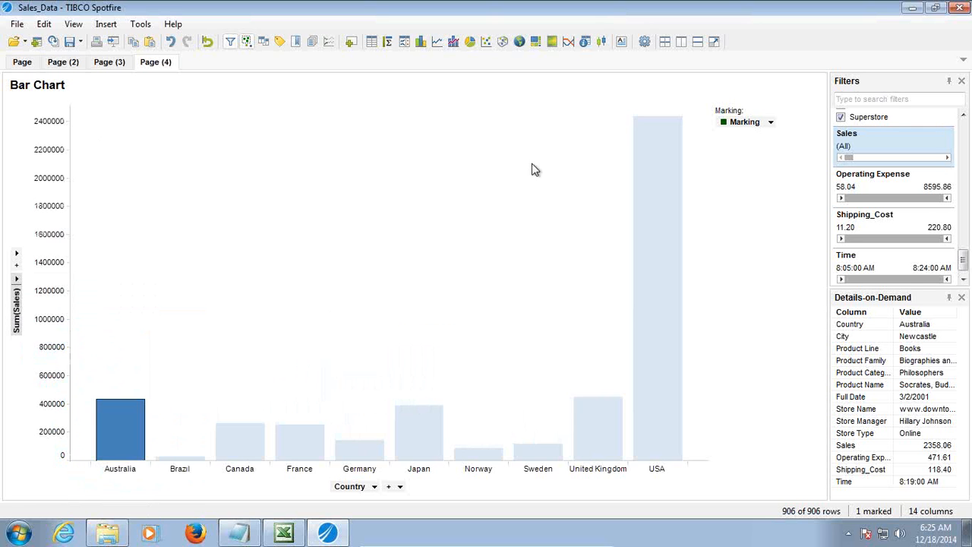
Try switching the Sales bar chart to a summary table and undo the switch.
right_click(242, 142)
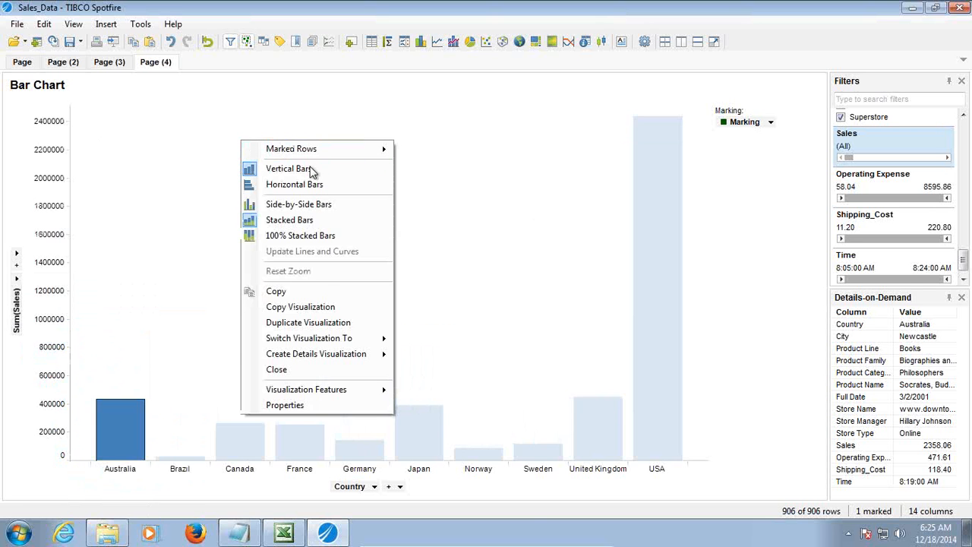
mouse_move(332, 340)
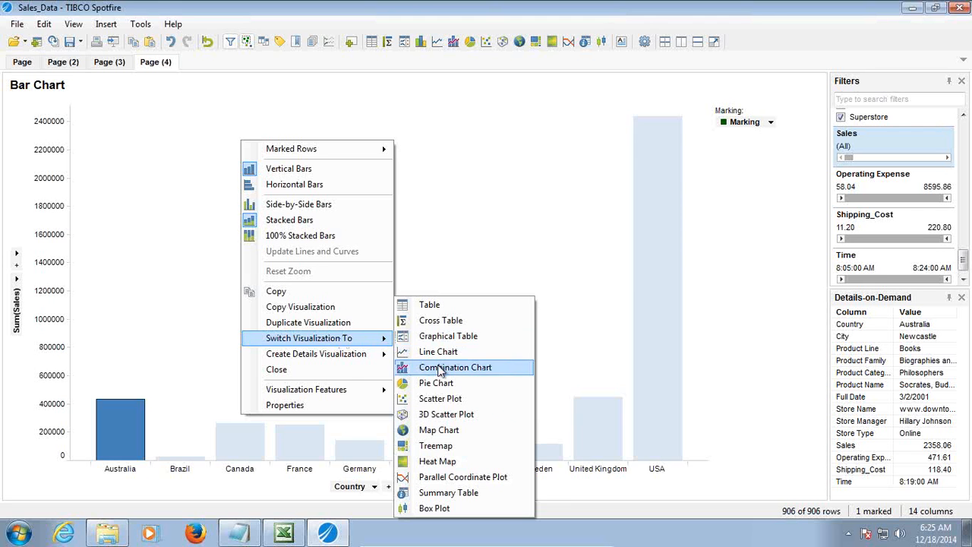
click(448, 494)
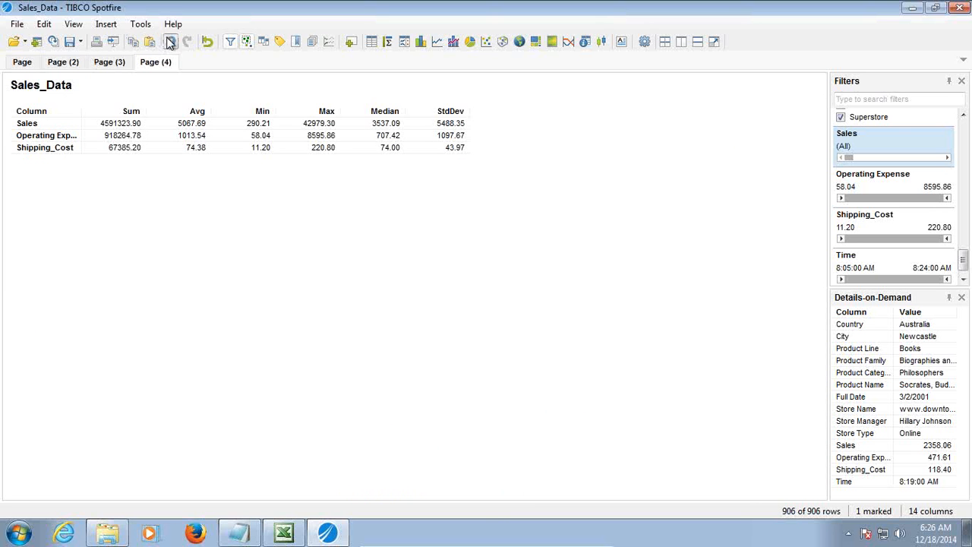
click(171, 43)
Duplicate the Sales bar chart and create a summary table as a details visualization of the lower copy.
right_click(123, 182)
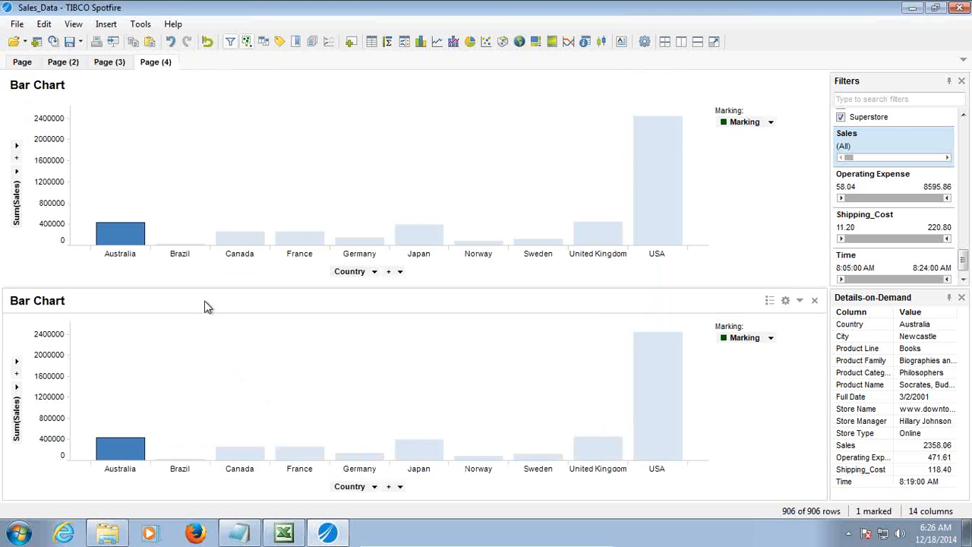
right_click(186, 308)
mouse_move(253, 461)
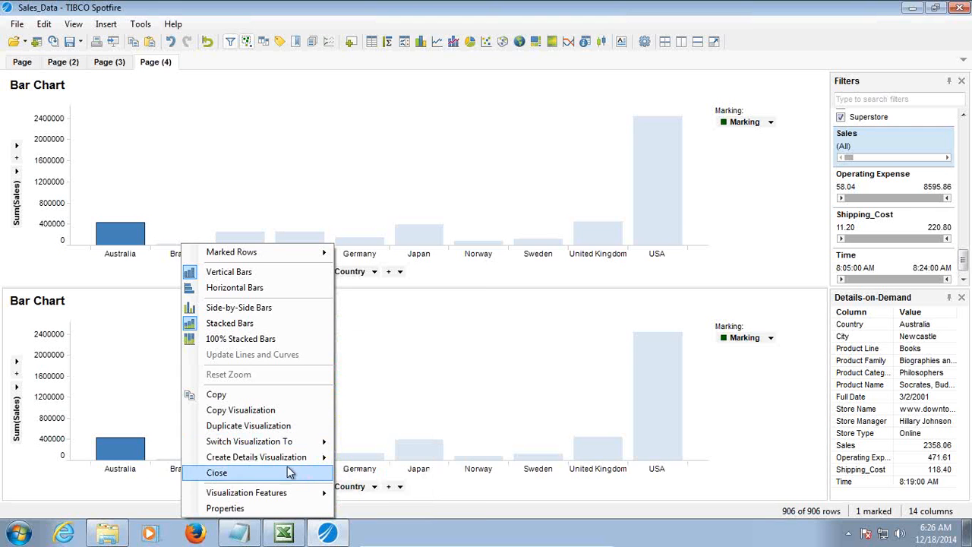
click(380, 494)
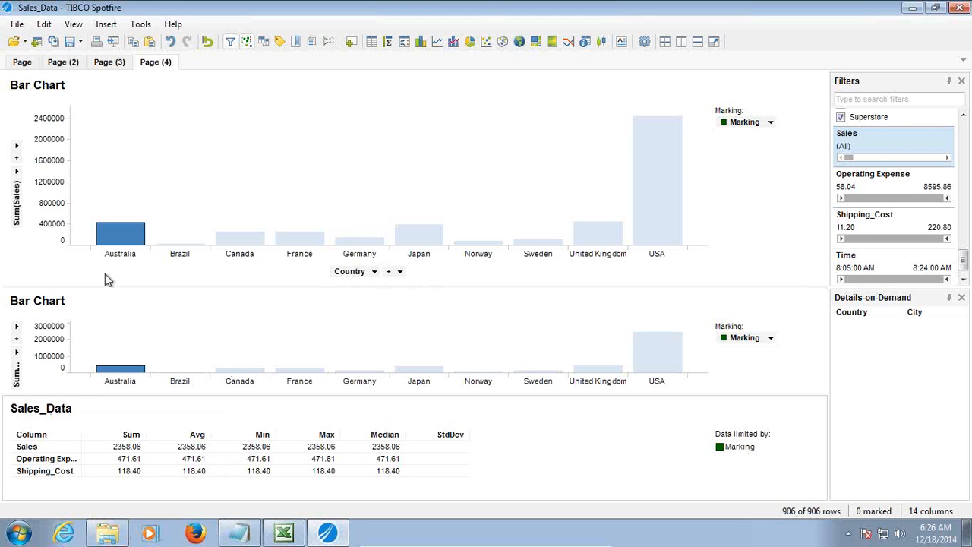
Mark the USA, United Kingdom, Australia, Canada, France, Germany and Japan bars in turn to examine each country's summary statistics.
click(634, 207)
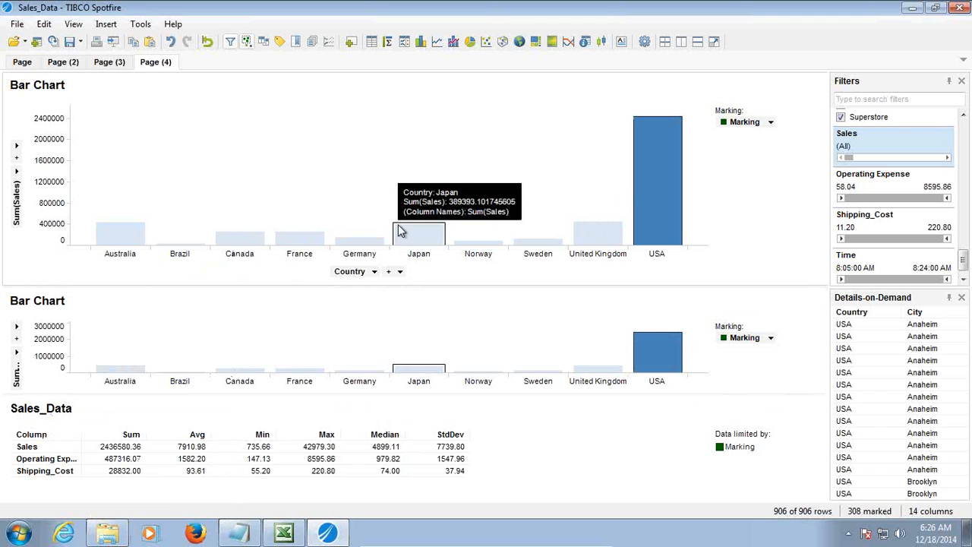
click(607, 232)
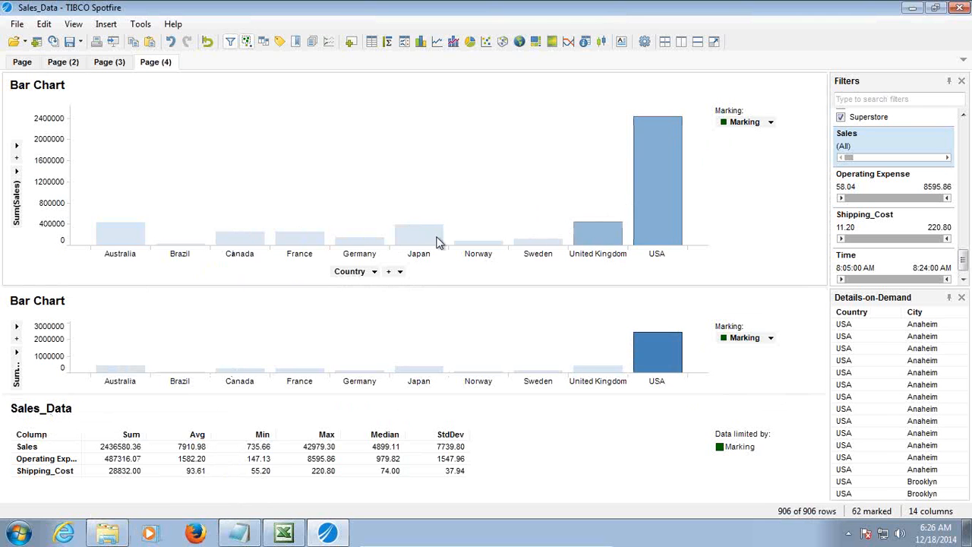
click(123, 238)
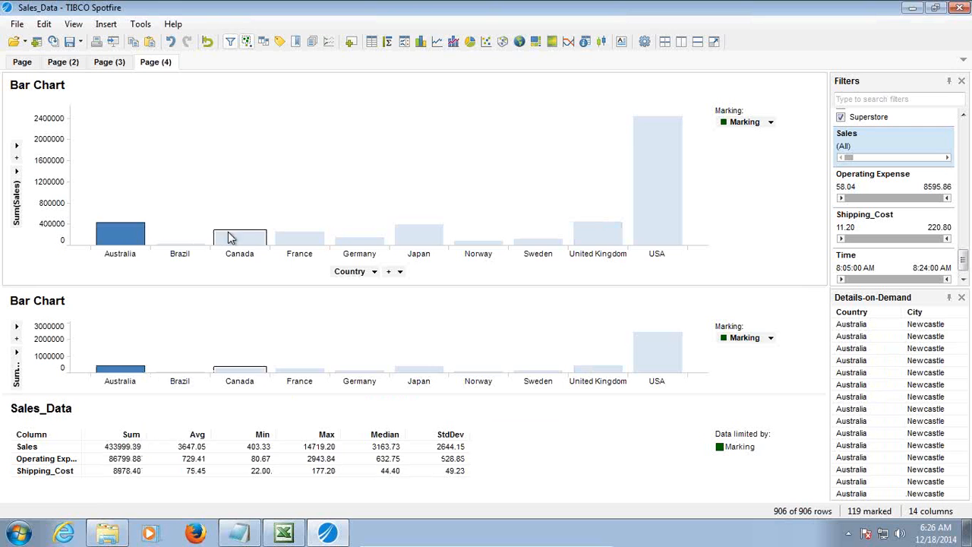
click(235, 242)
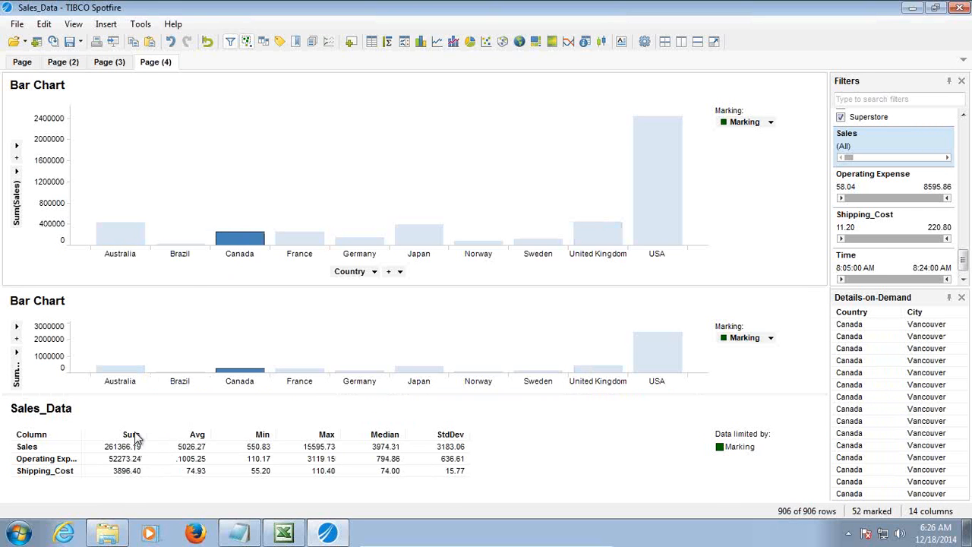
click(296, 241)
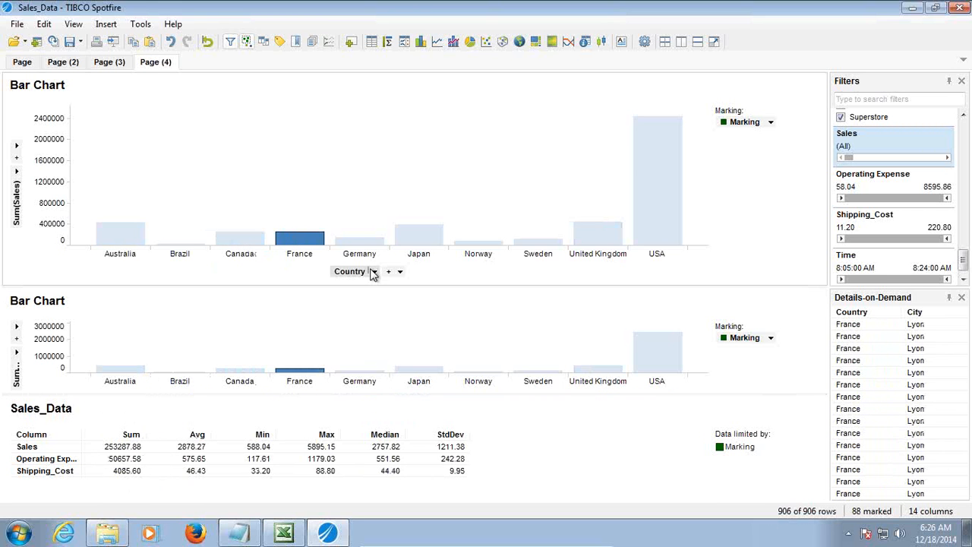
click(365, 241)
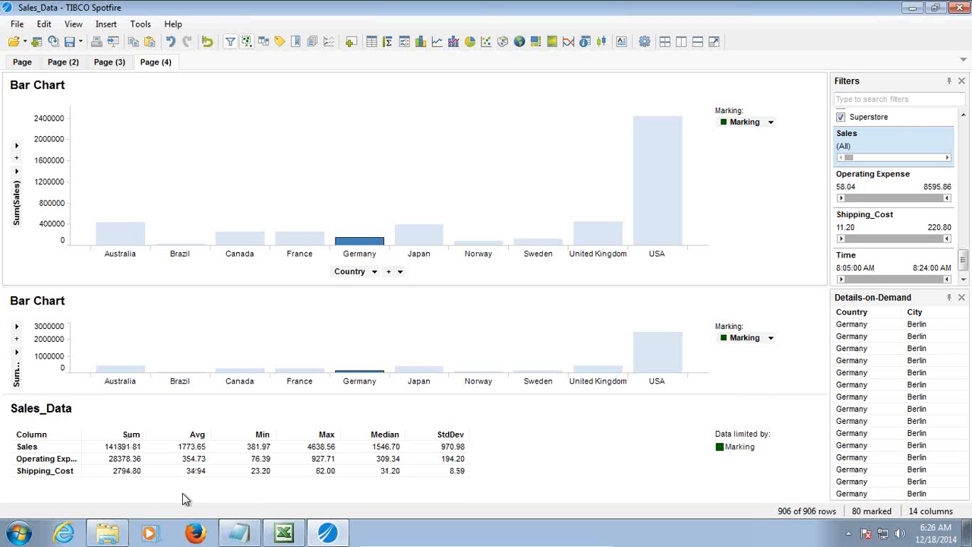
click(417, 240)
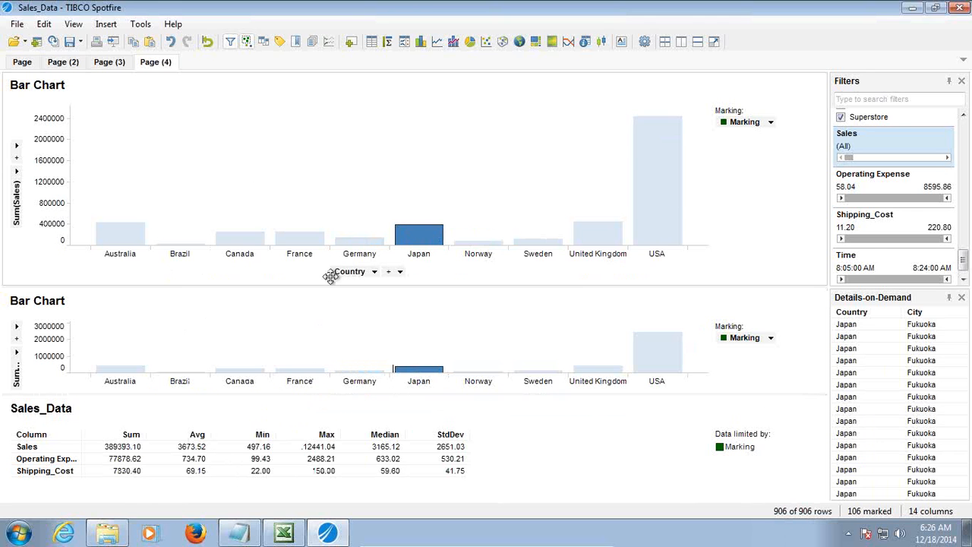
Add another blank page to the analysis.
click(353, 42)
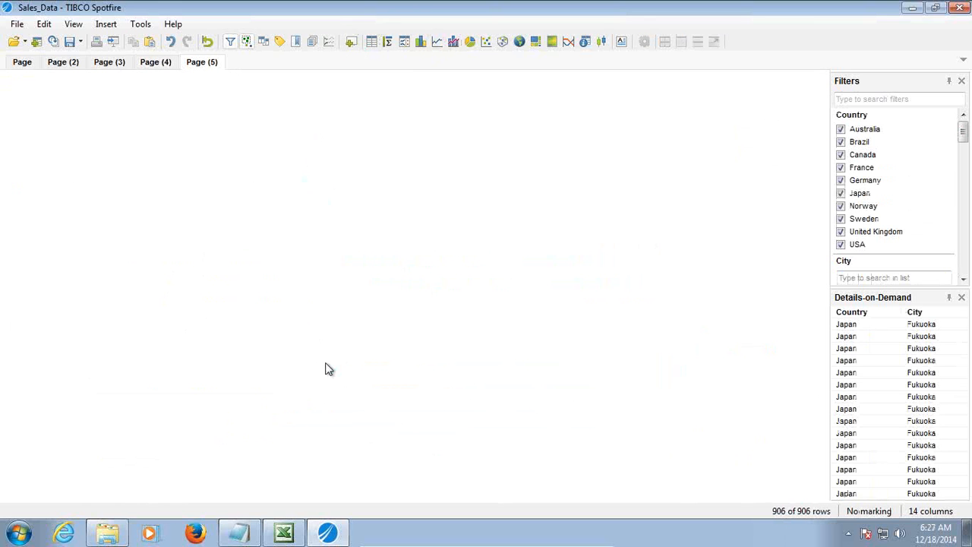
mouse_move(371, 546)
click(570, 540)
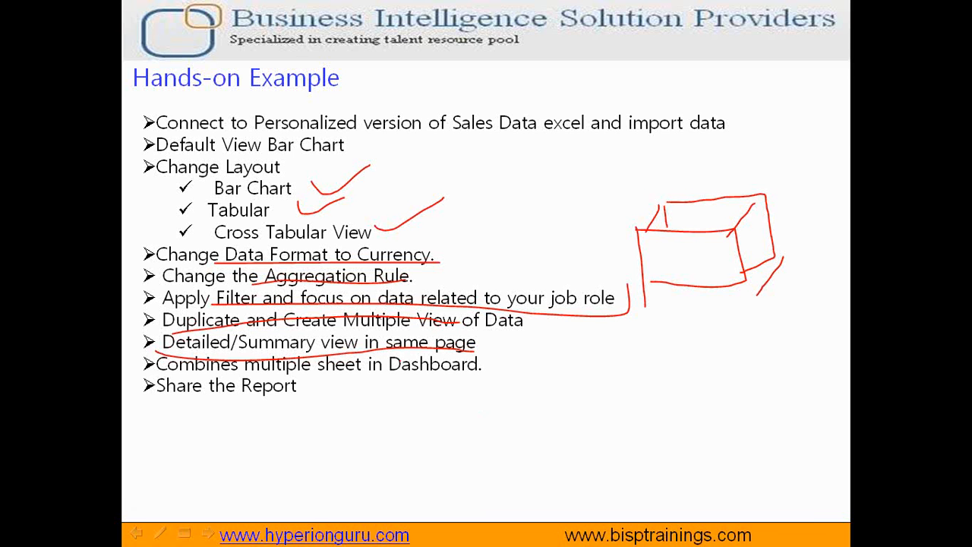
key(alt+Tab)
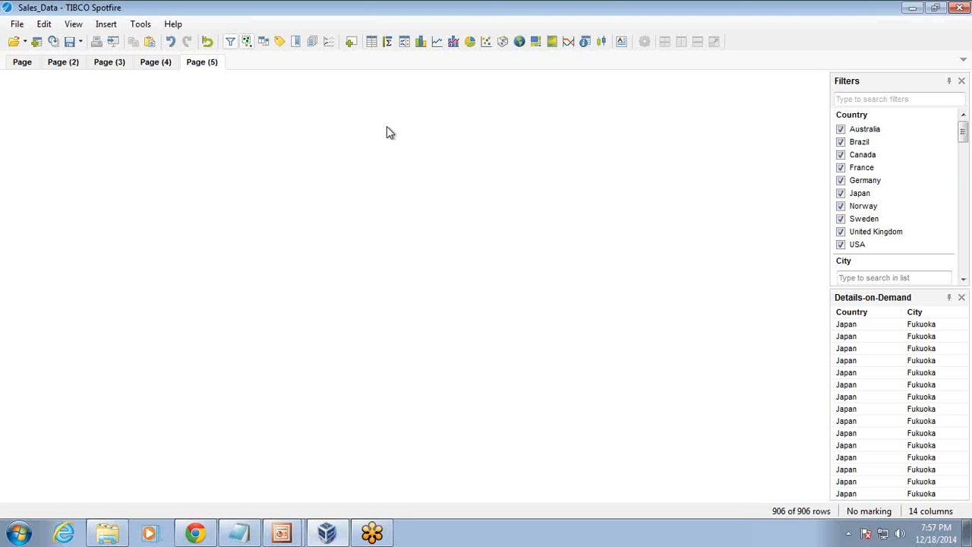
Insert a Sales_Data table on the blank fifth page and switch it to a bar chart.
click(379, 44)
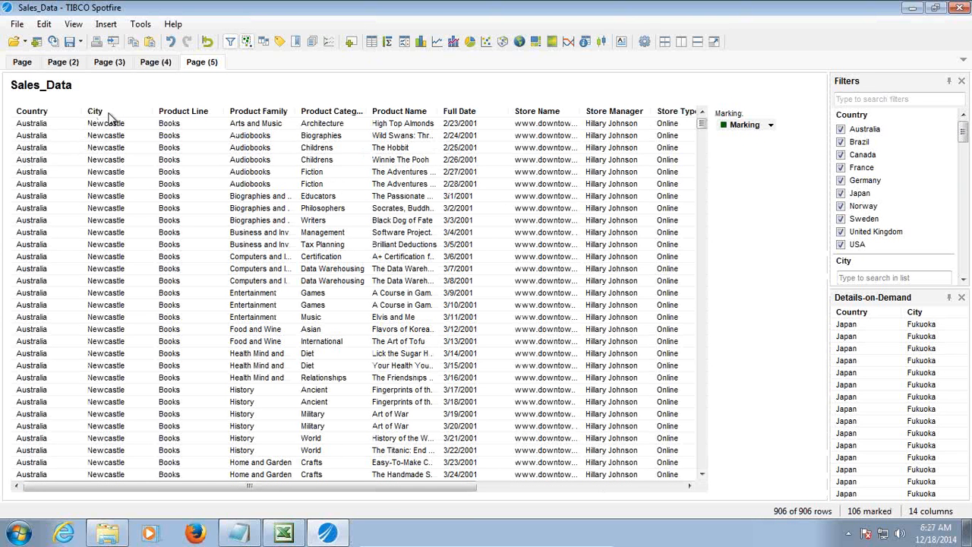
right_click(78, 157)
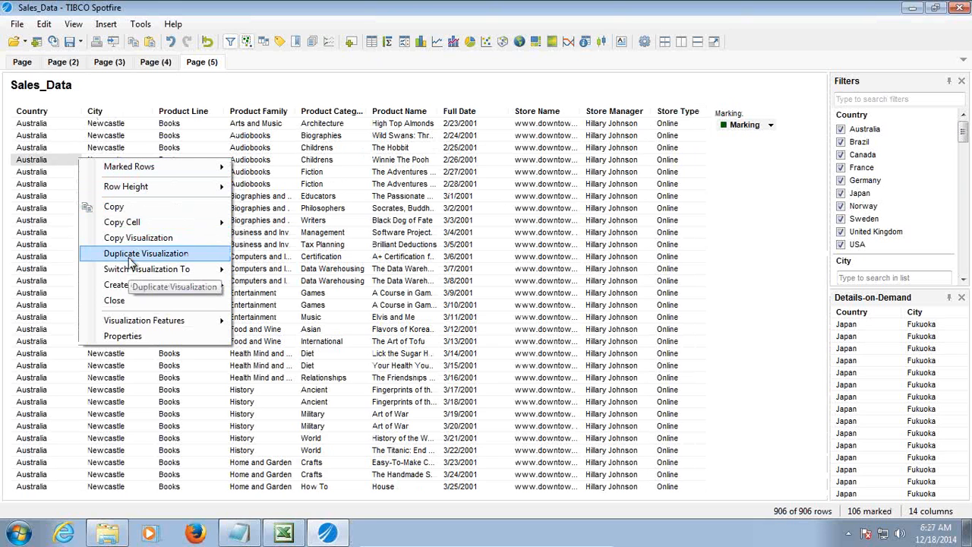
mouse_move(132, 285)
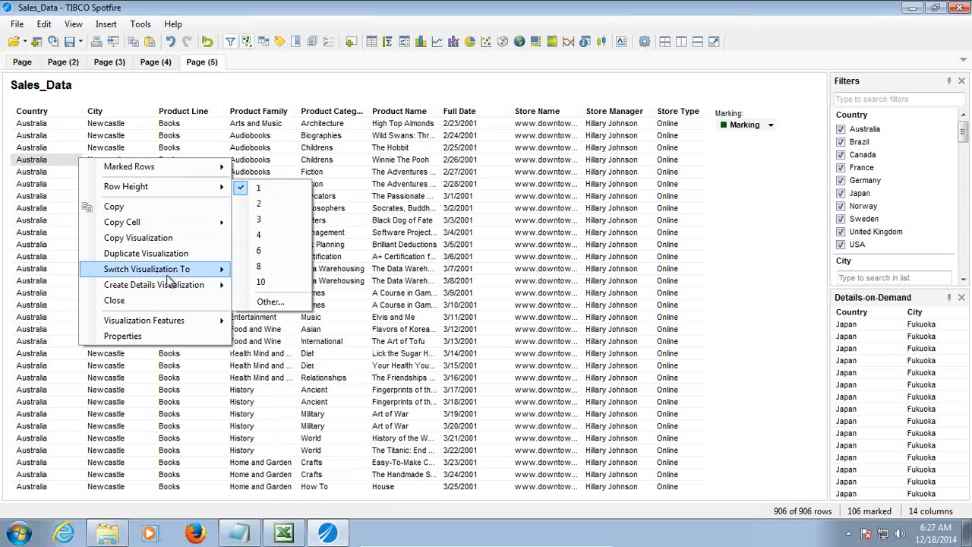
mouse_move(169, 274)
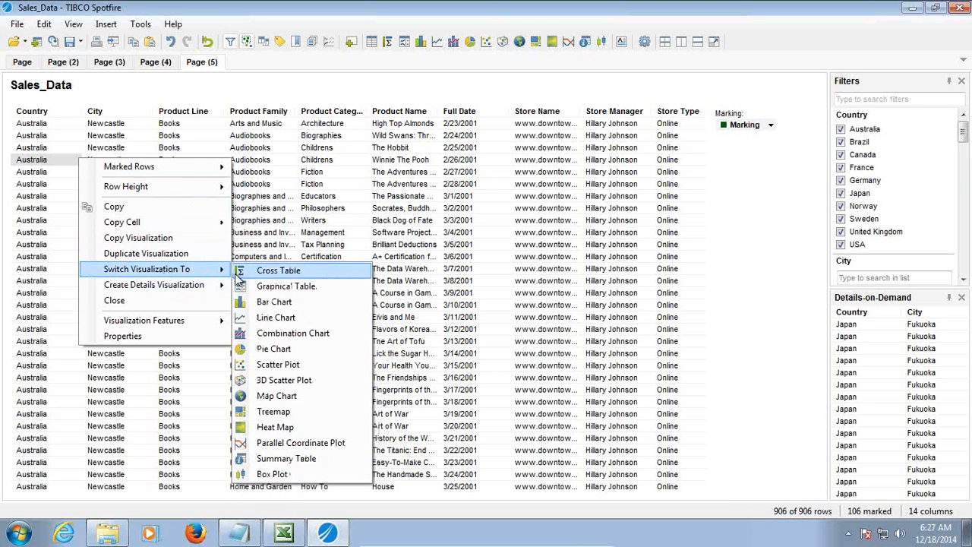
click(272, 302)
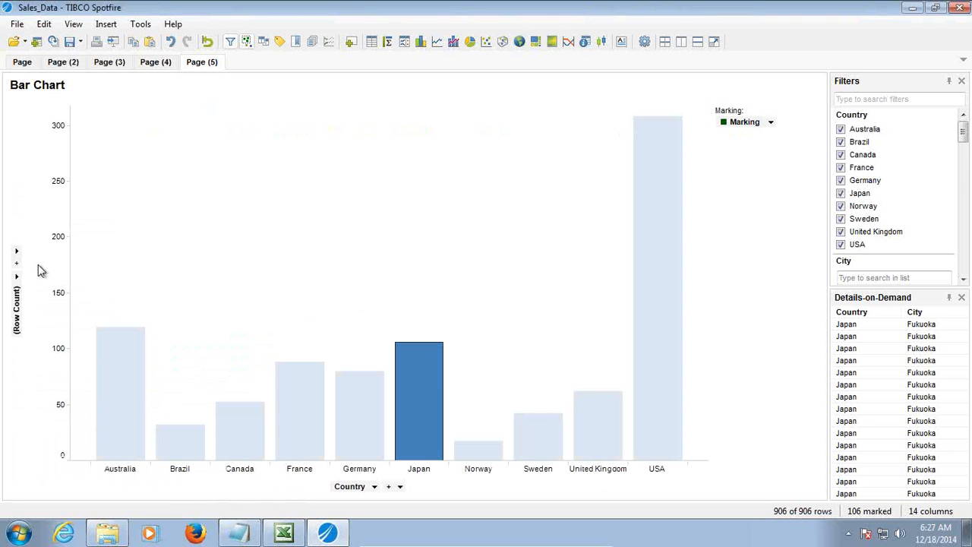
Set the bar chart's value axis to Sales and create a table as its details visualization.
scroll(965, 136, down, 10)
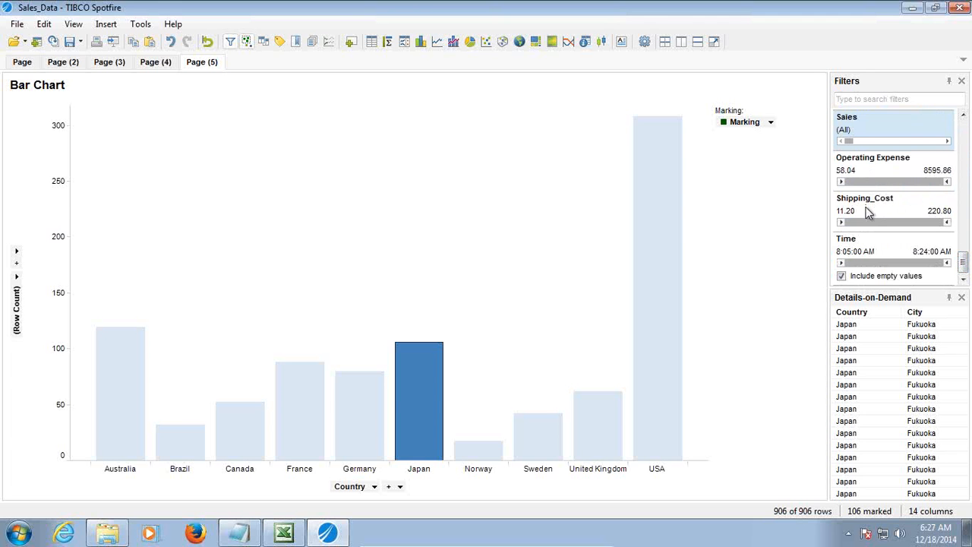
drag(864, 139, 21, 282)
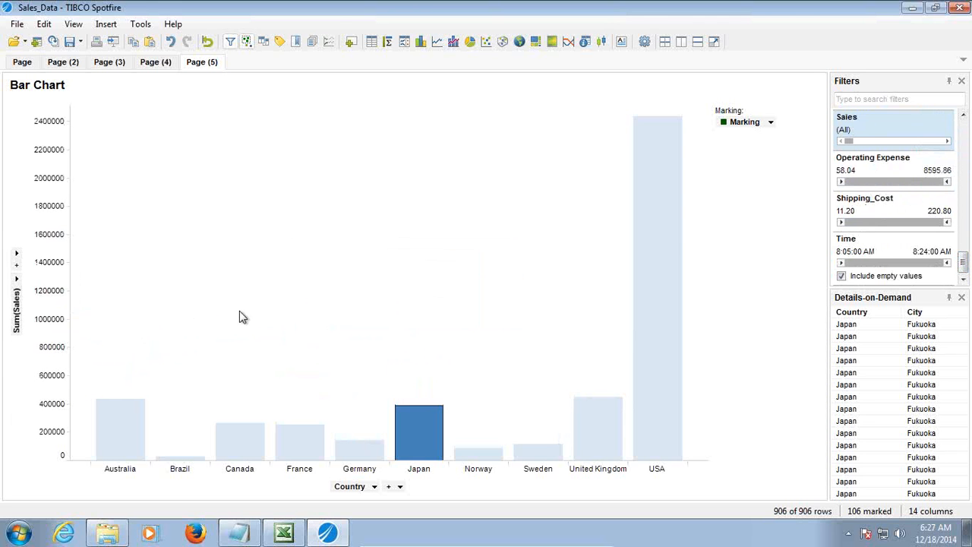
right_click(326, 225)
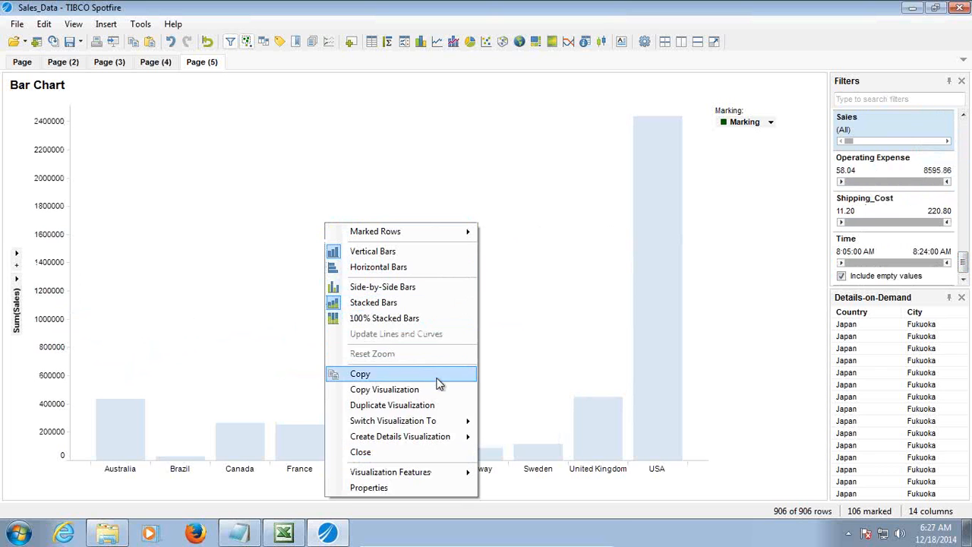
mouse_move(431, 436)
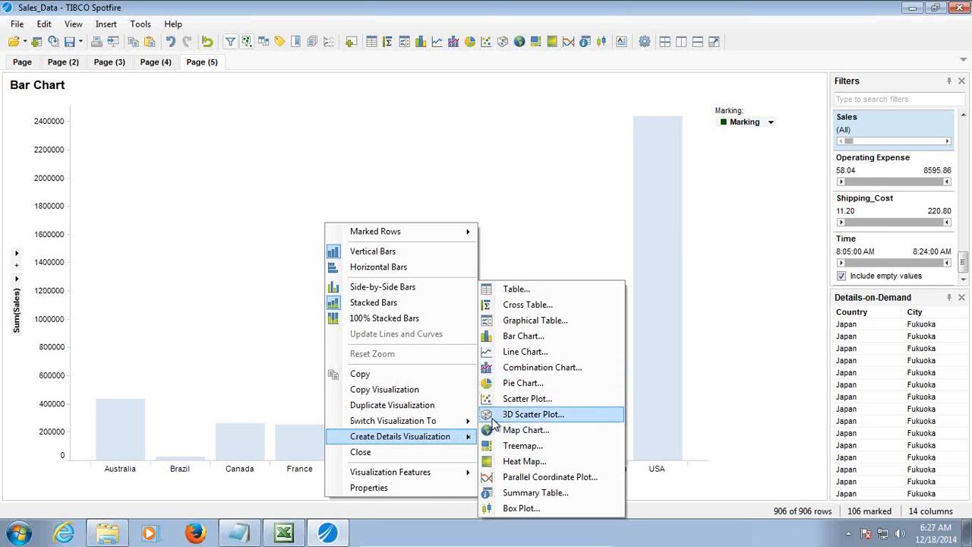
click(528, 289)
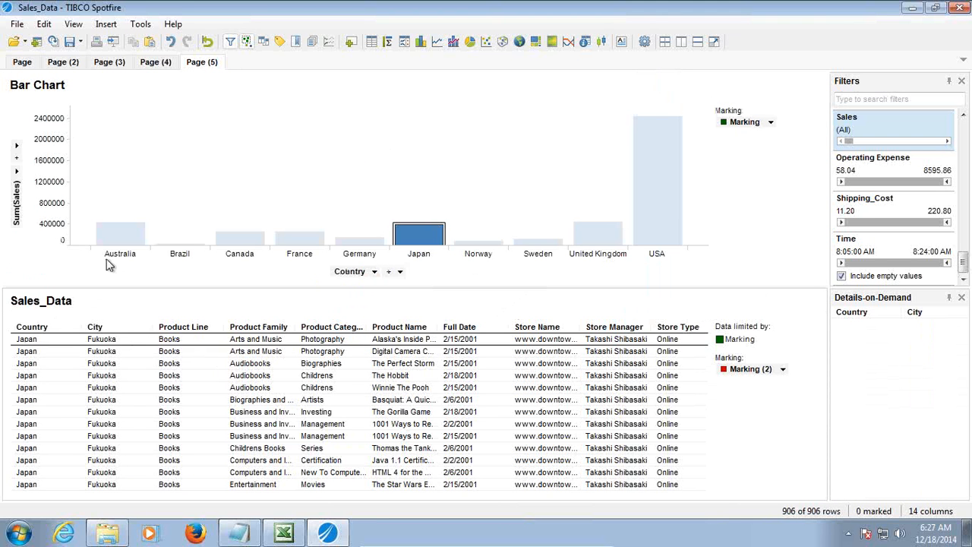
Mark the country bars from Australia to USA, revisiting several and ending on Norway, to examine each country's rows in the details table.
click(120, 237)
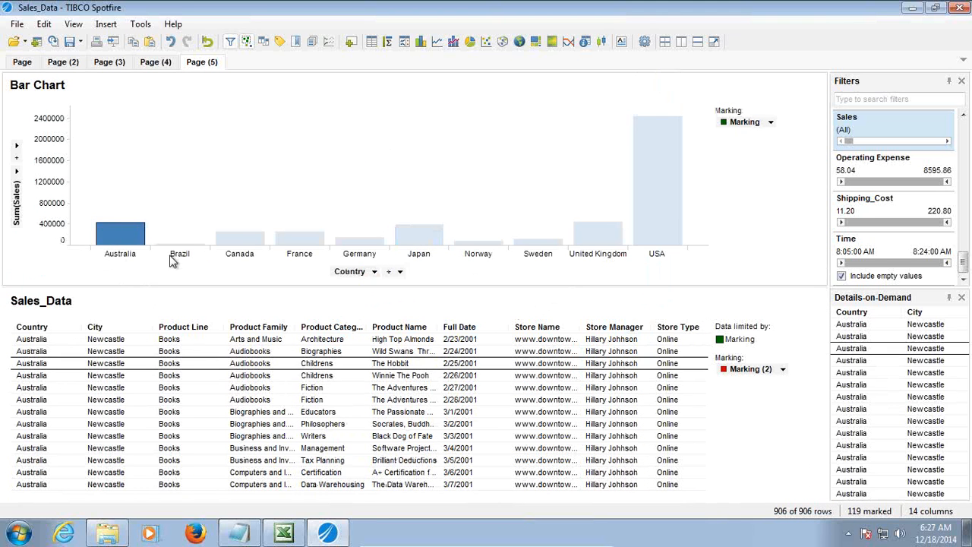
click(240, 238)
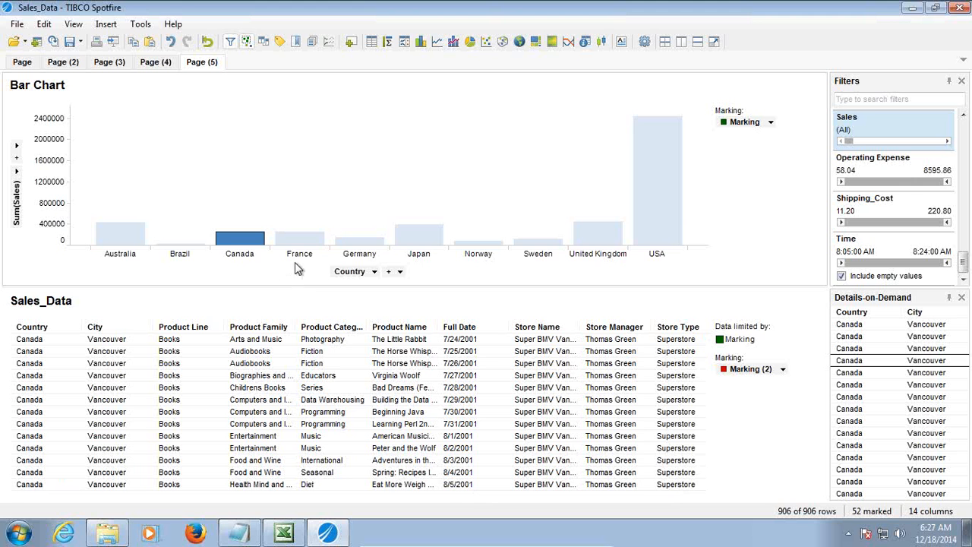
click(299, 239)
click(374, 241)
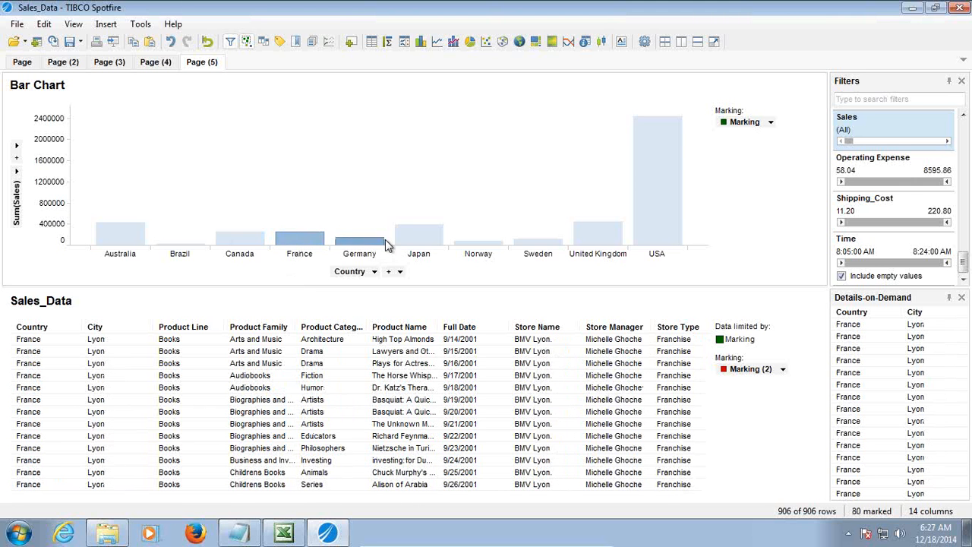
click(416, 235)
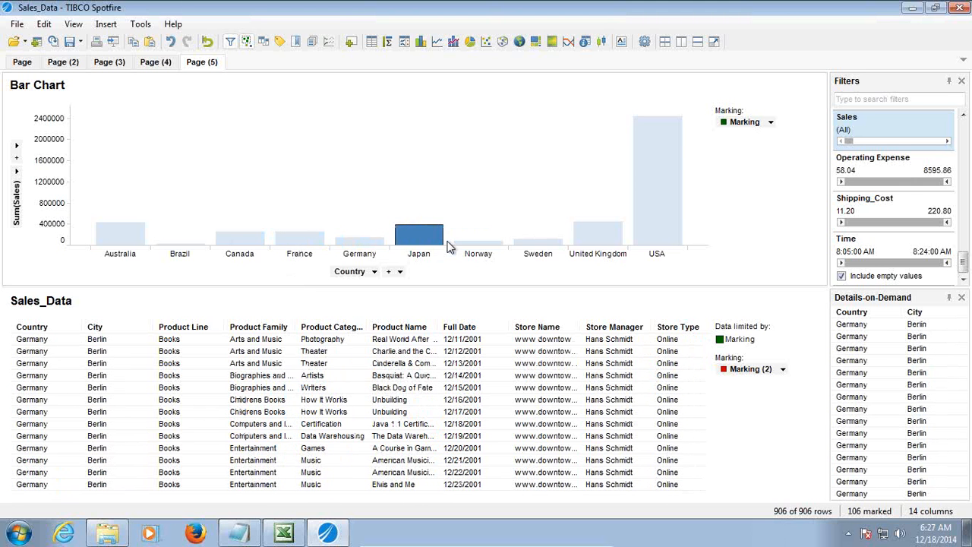
click(666, 209)
click(612, 235)
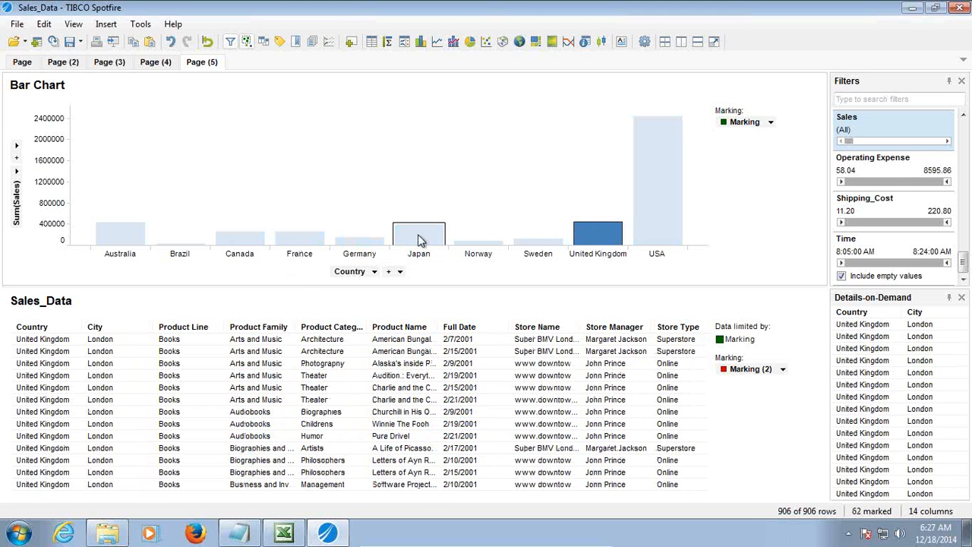
click(135, 240)
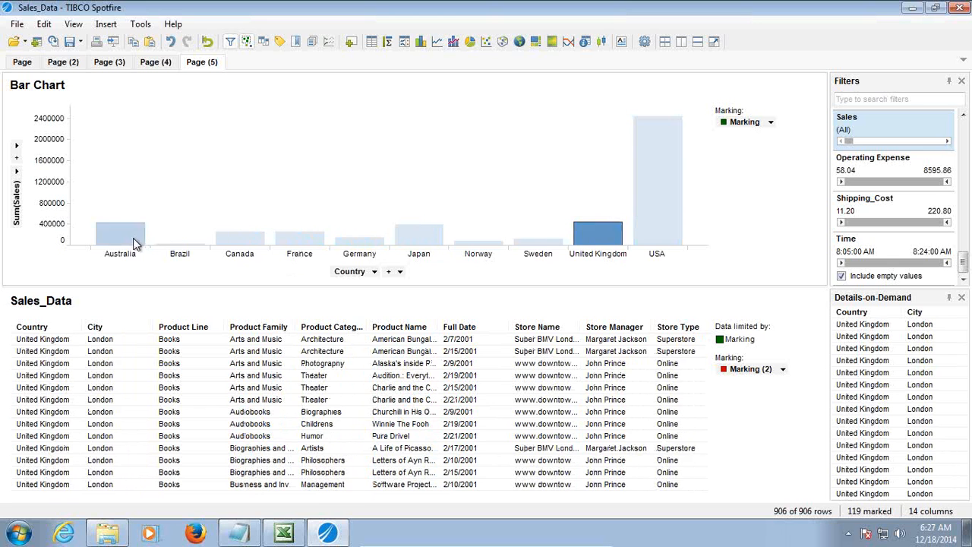
click(238, 238)
click(311, 241)
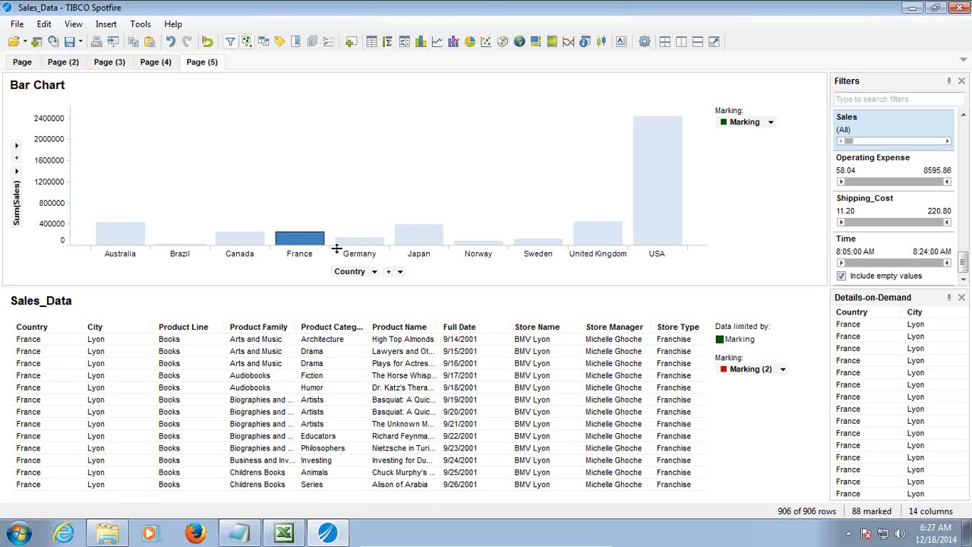
click(418, 240)
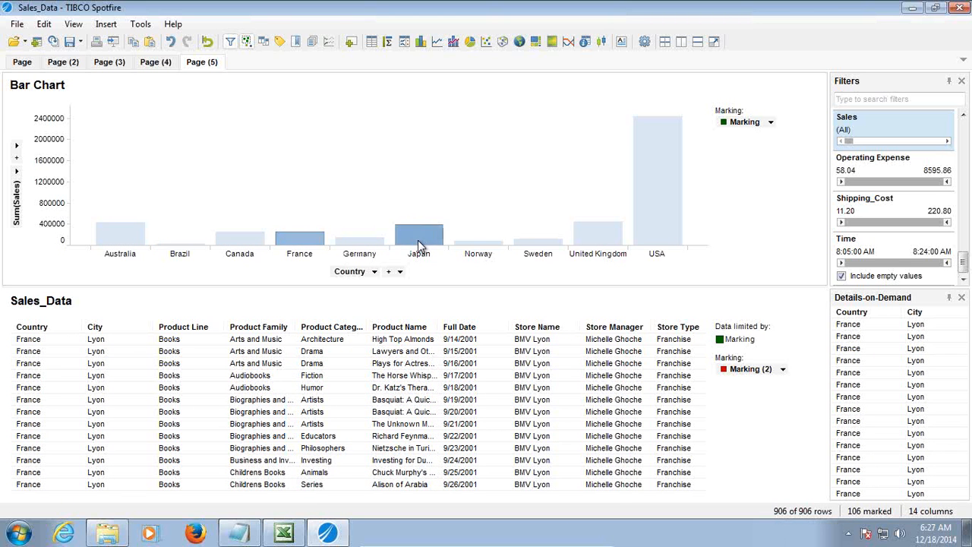
click(479, 244)
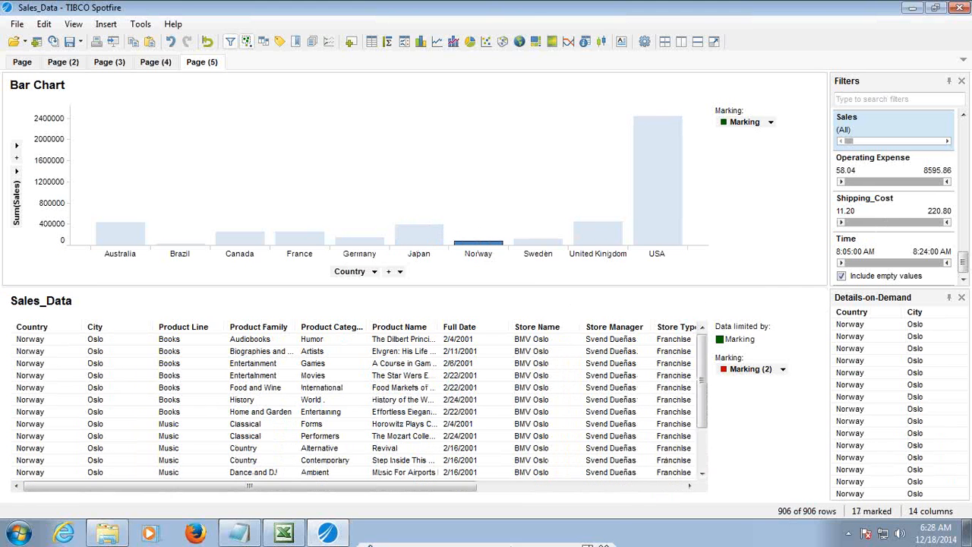
click(568, 539)
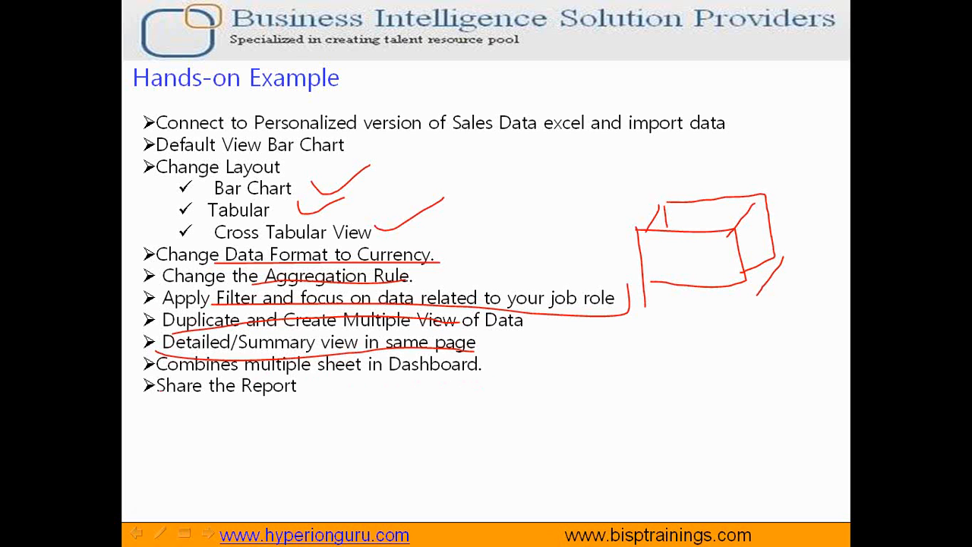
key(alt+Tab)
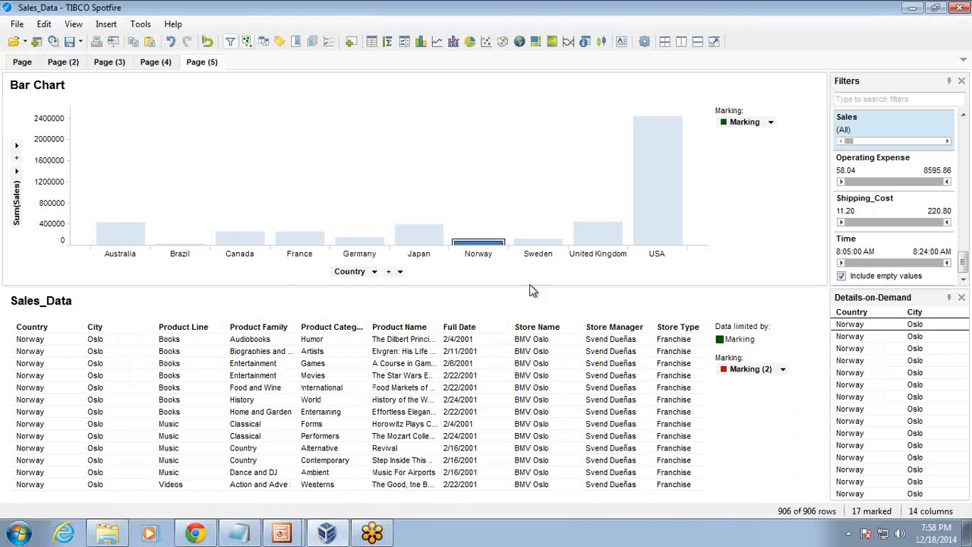
Return to the third page and save the analysis as Spotfire Analysis File Sales_Data in the Data_Source folder, keeping the data linked to its source.
click(157, 64)
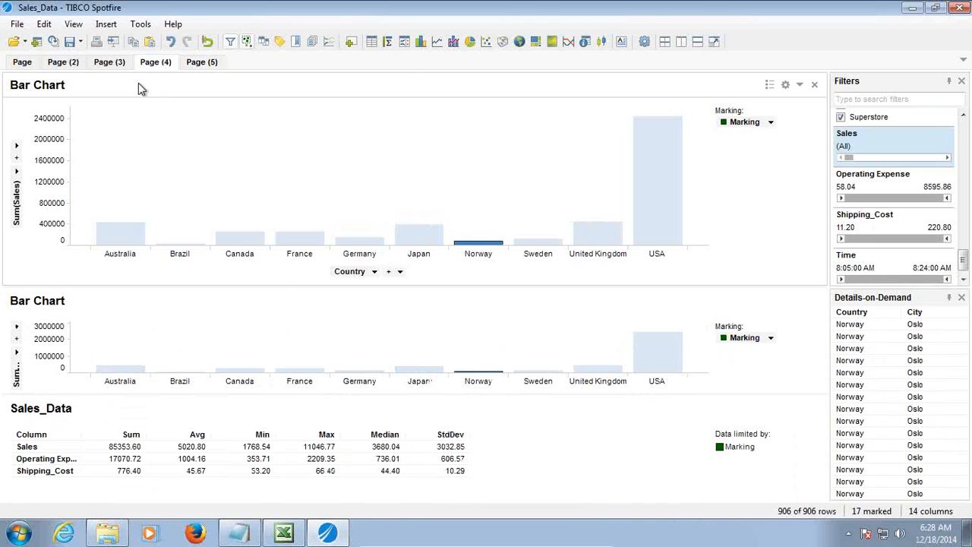
click(114, 63)
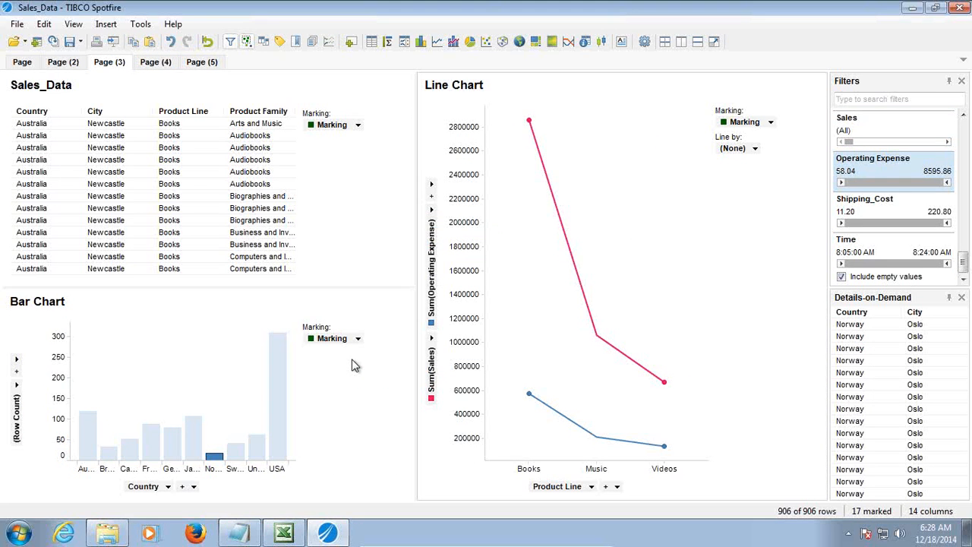
click(69, 41)
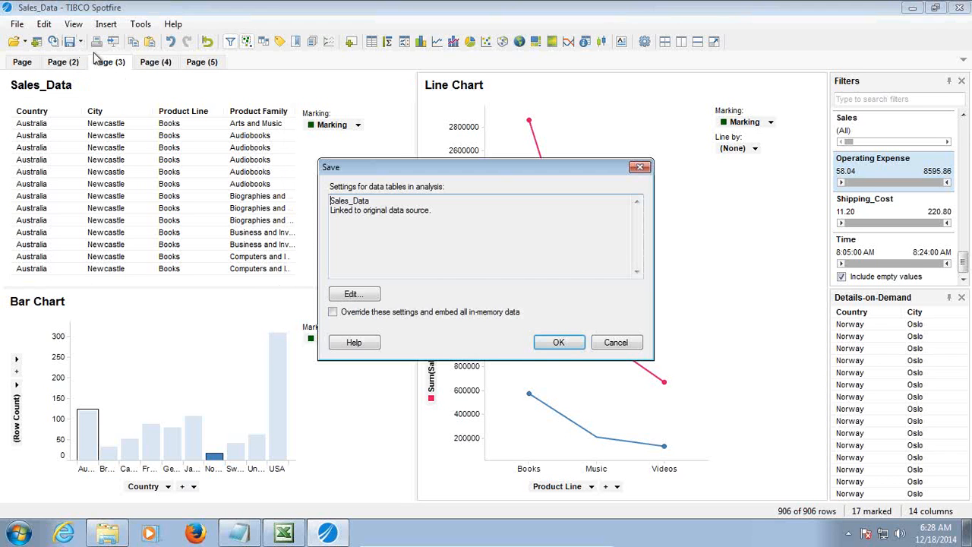
click(570, 348)
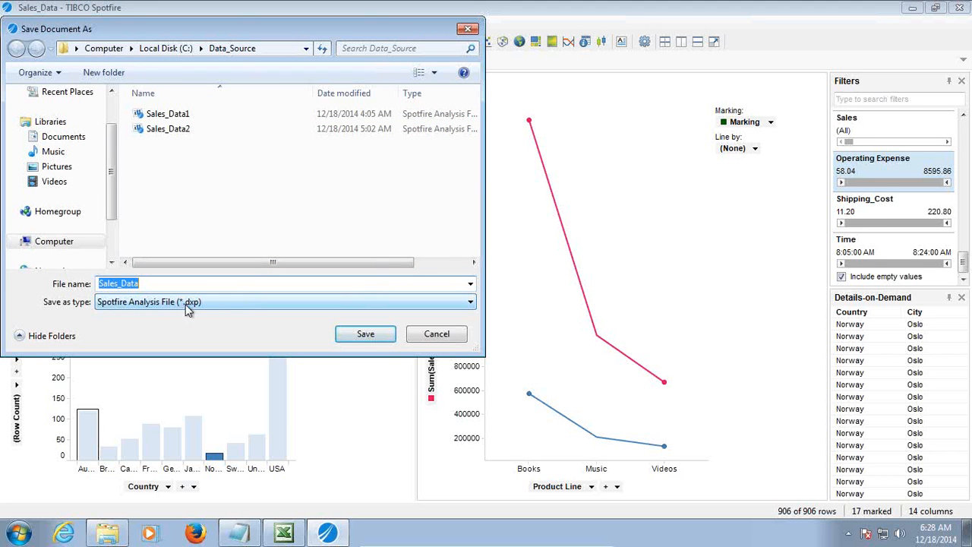
click(364, 300)
click(363, 300)
click(367, 336)
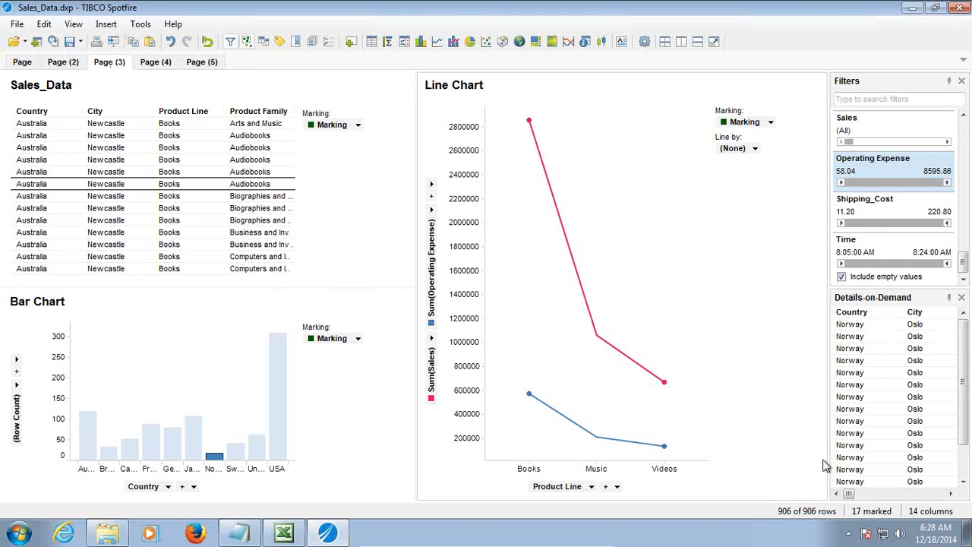
mouse_move(501, 544)
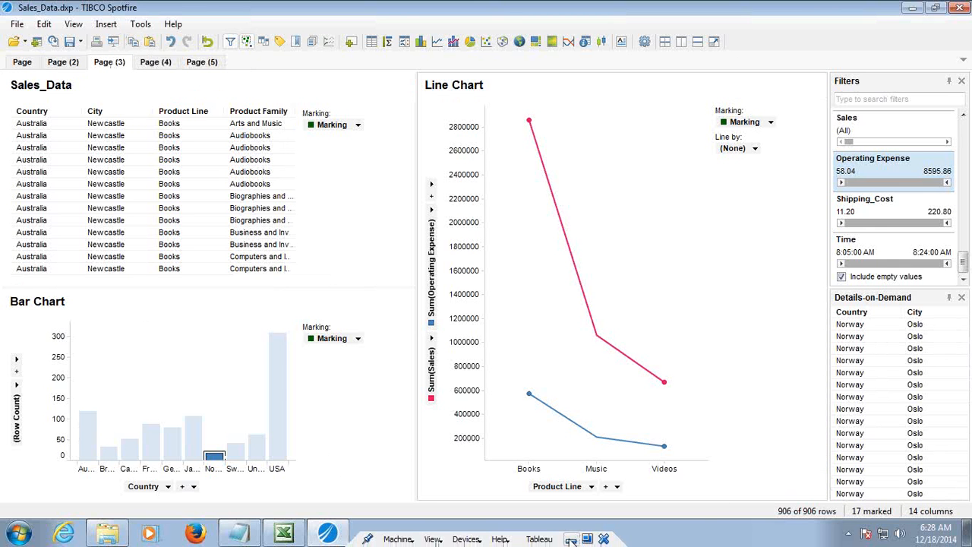
click(571, 540)
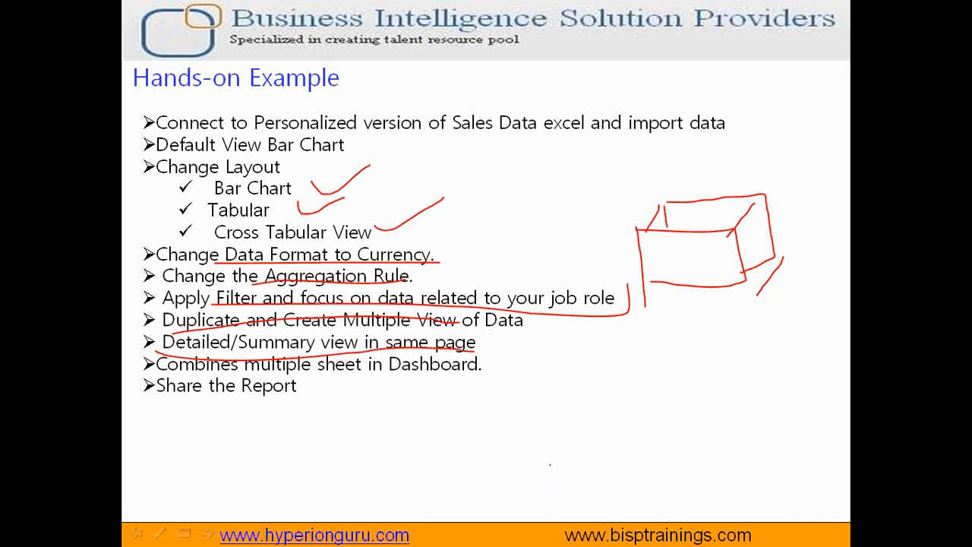
key(Right)
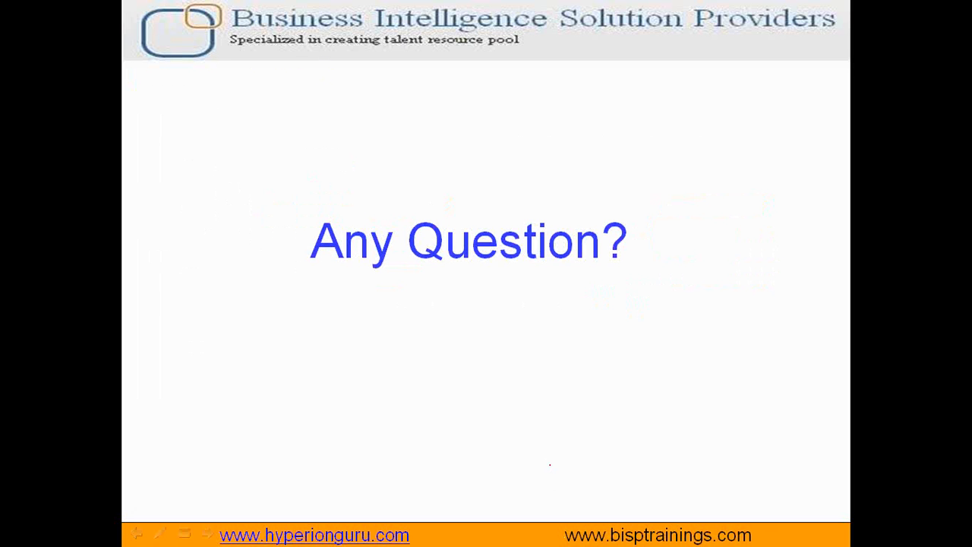